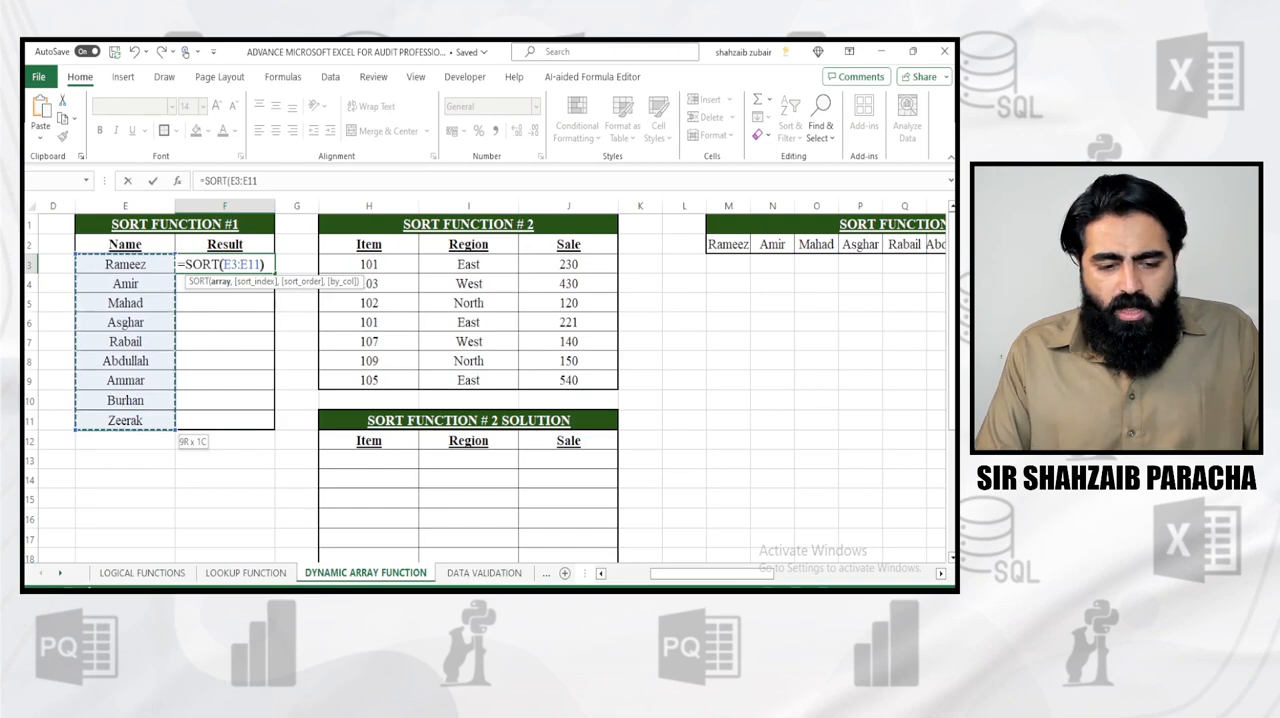
Complete the formula =SORT(E3:E11) in cell F3 to list the names alphabetically in the Result column
type(")")
key("Return")
key("Up")
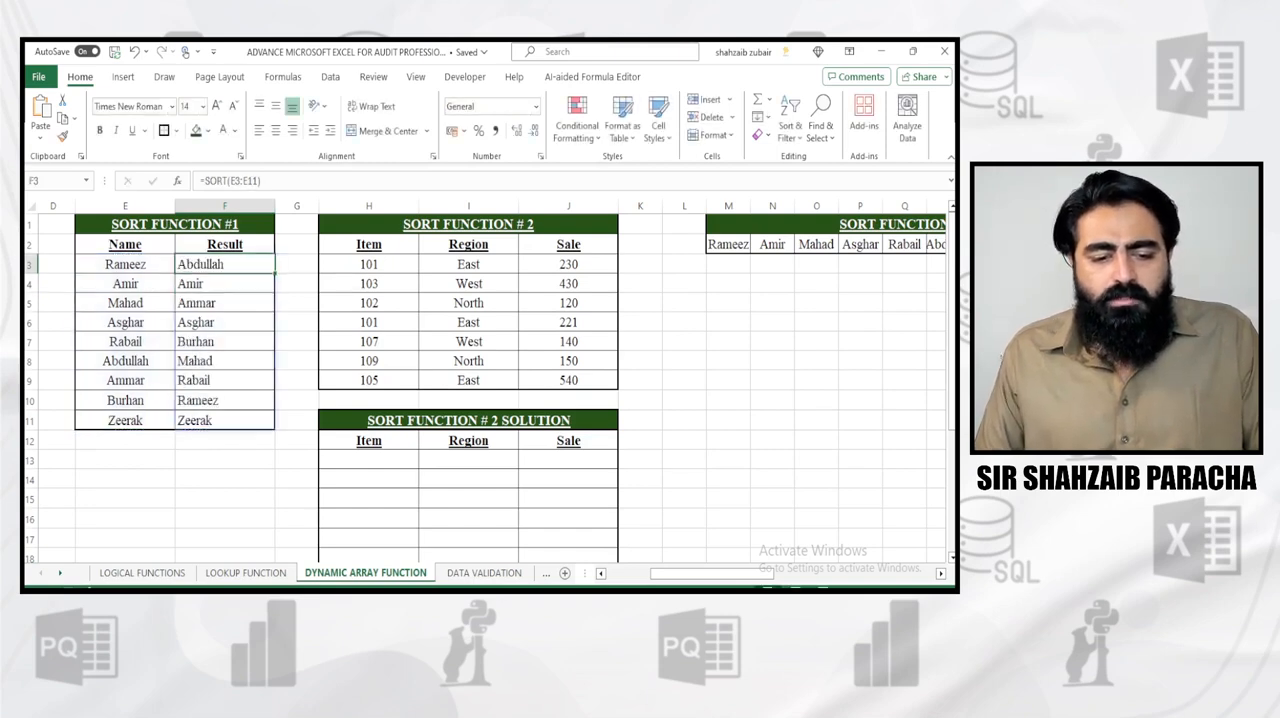
Replace the name in cell E5 of the Name column with a different first name starting with a capital A
key("Left")
key("Down")
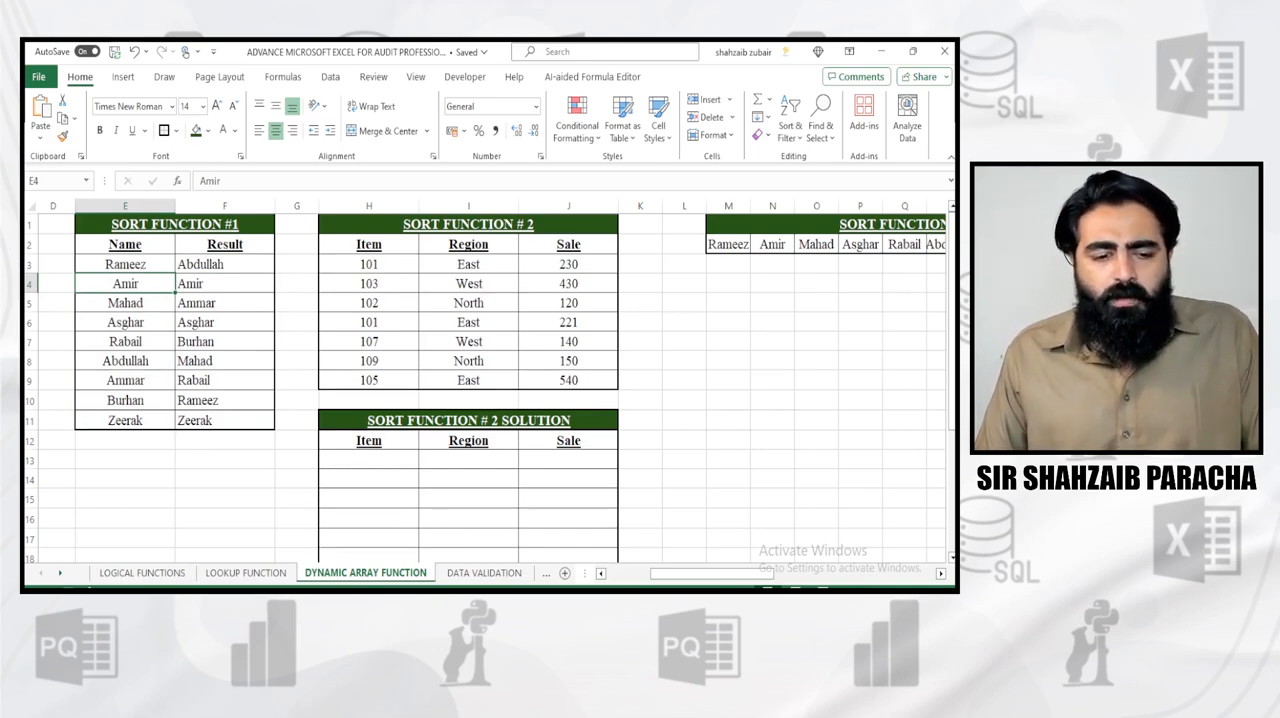
key("Down")
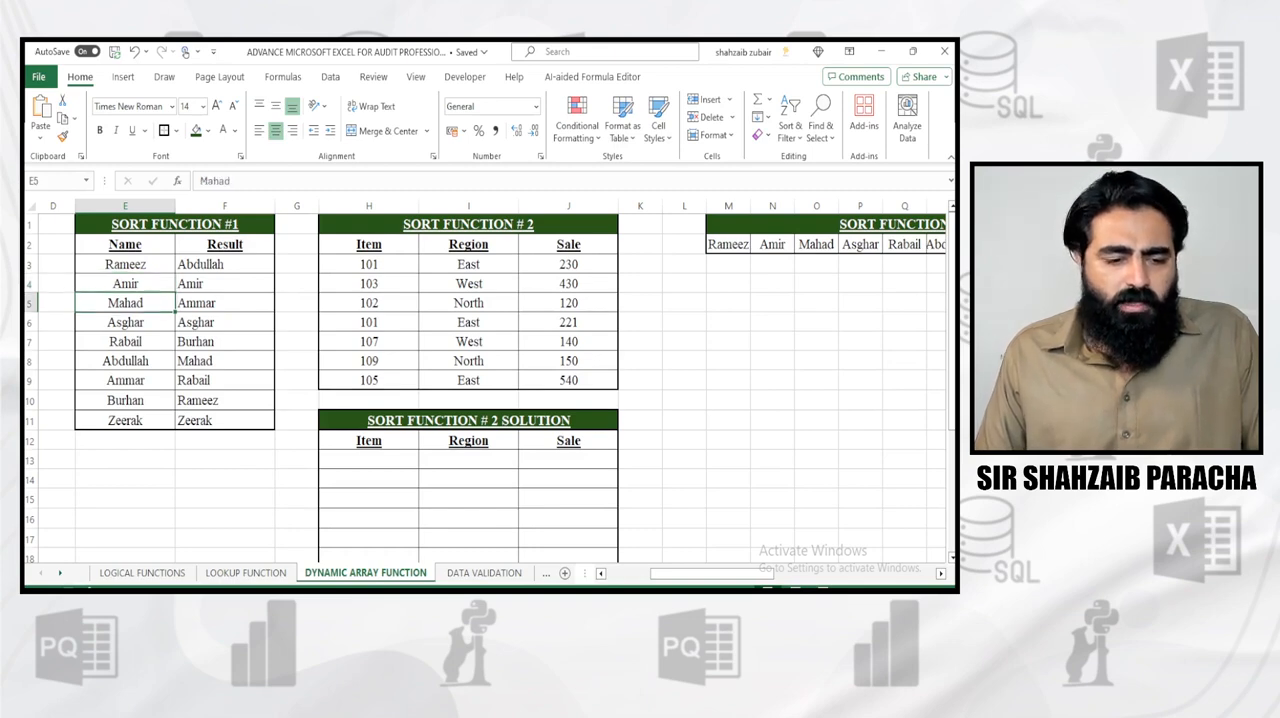
key("BackSpace")
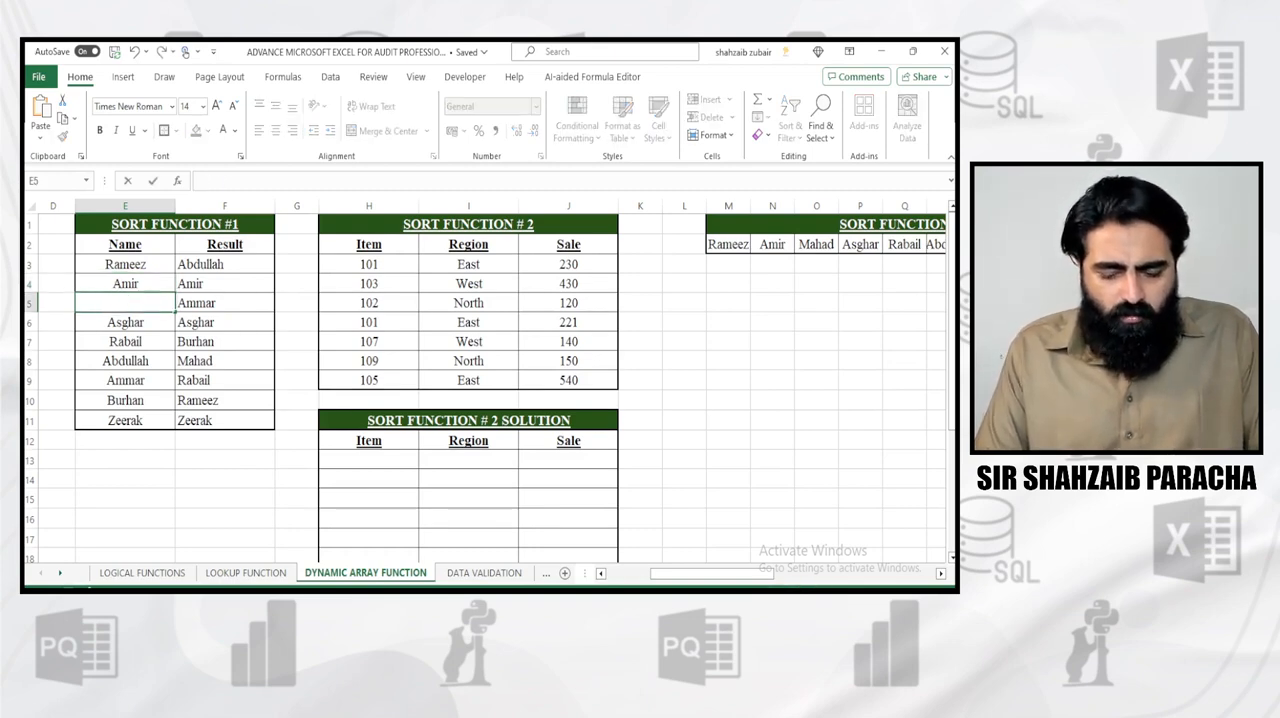
type("akbar")
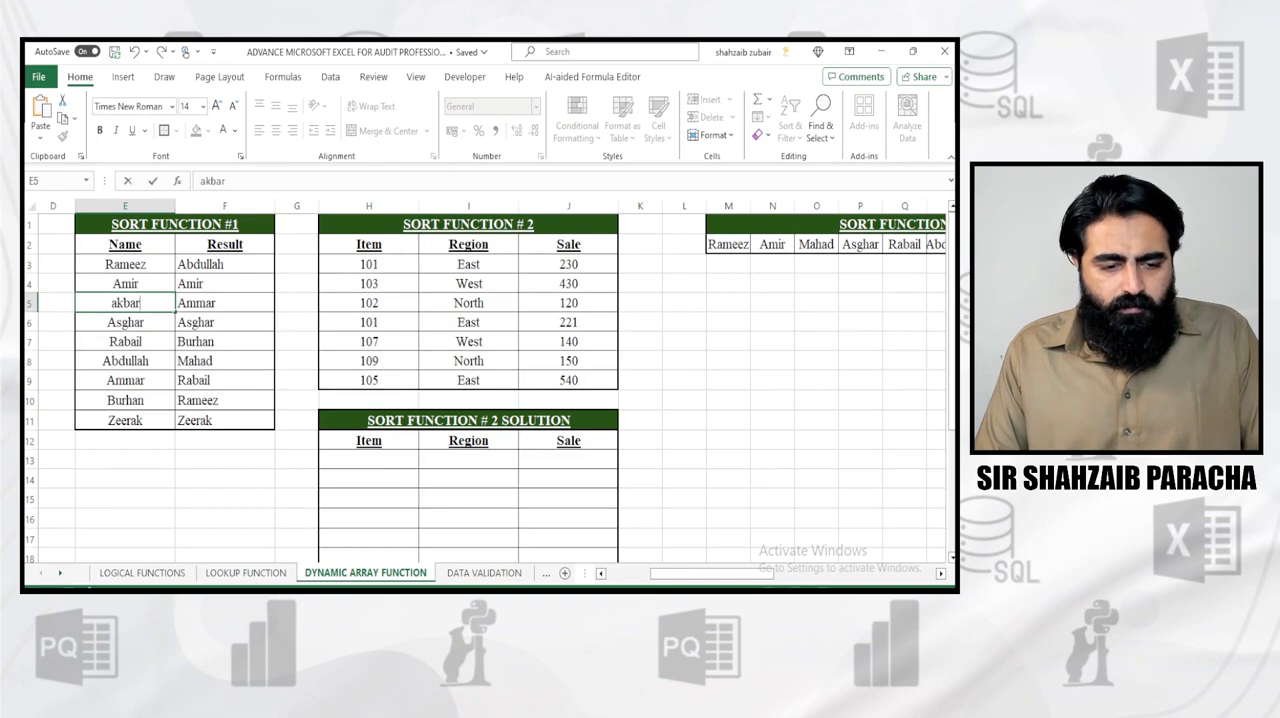
key("BackSpace")
key("BackSpace")
key("BackSpace")
key("BackSpace")
key("BackSpace")
type("Akba")
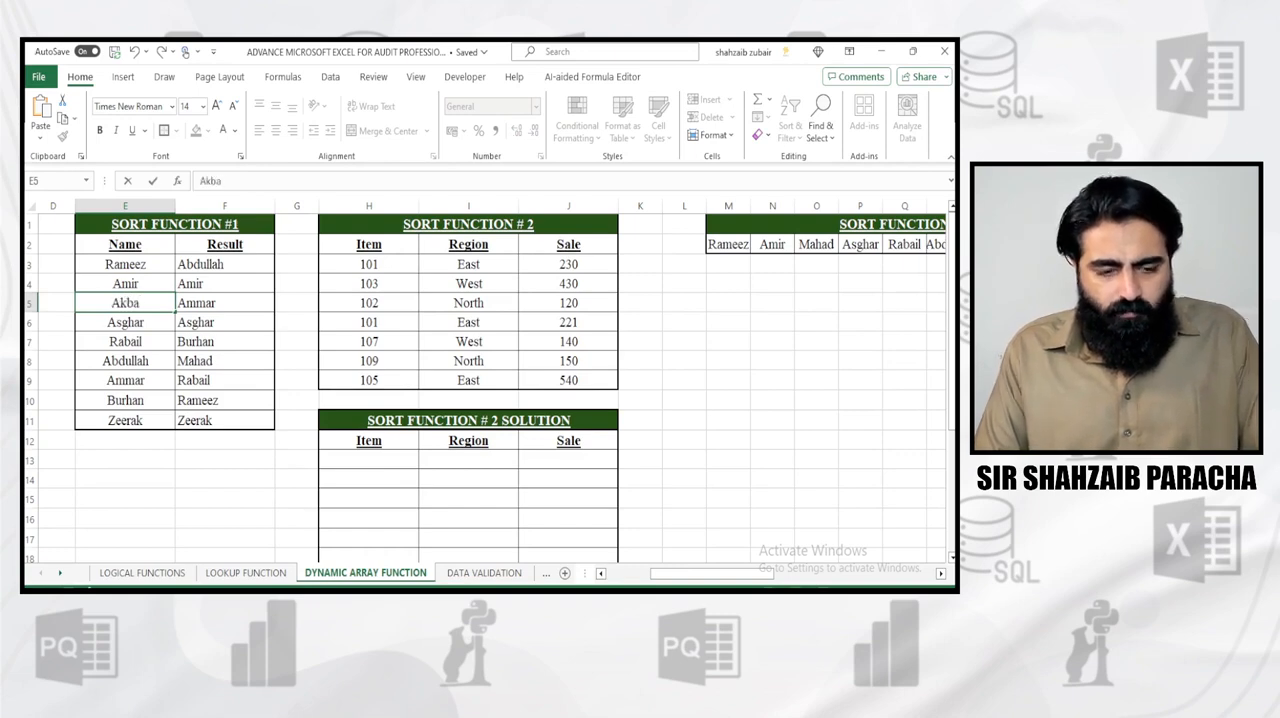
type("r")
key("Return")
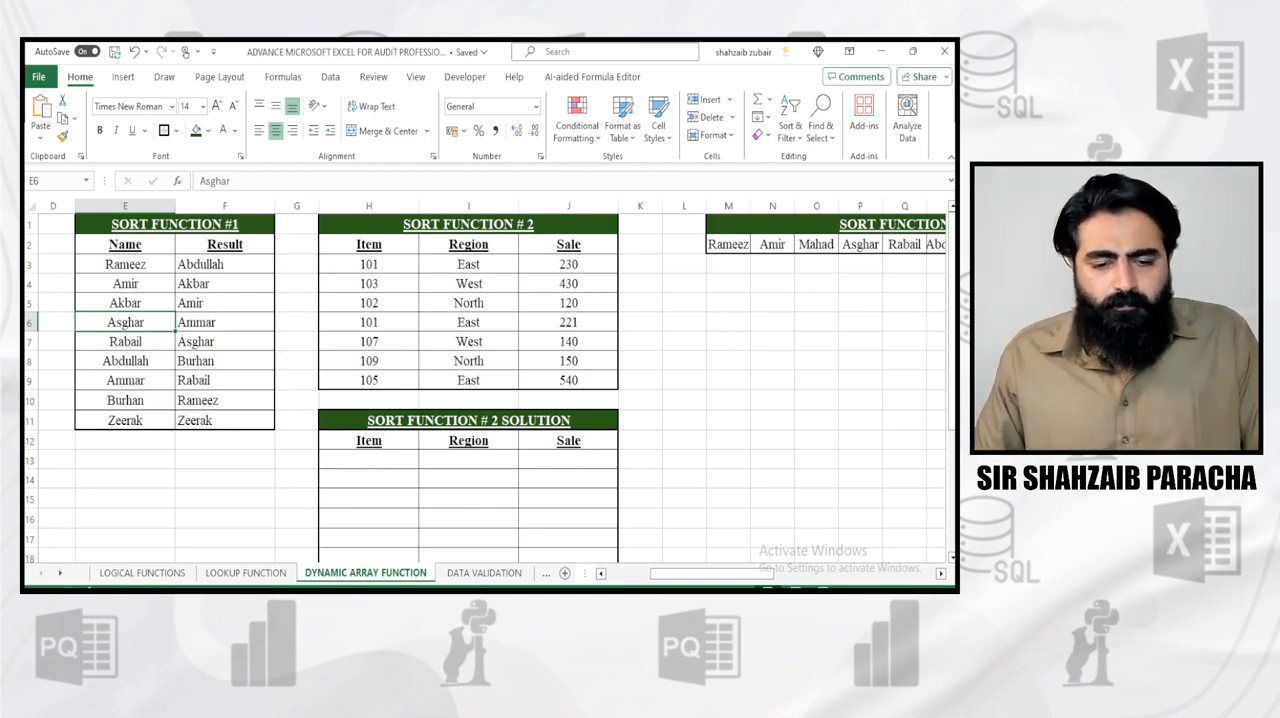
Enter =SORT(H3:J9) in cell H13 of the SORT FUNCTION # 2 SOLUTION table
left_click(369, 460)
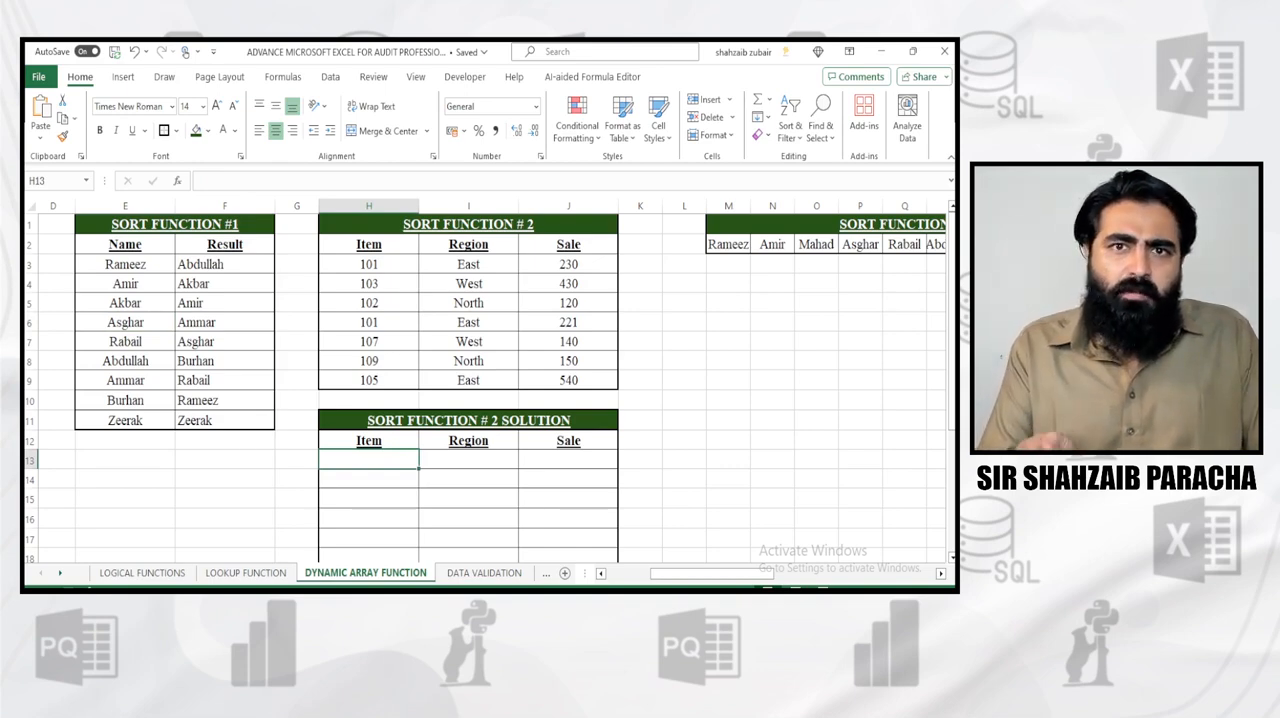
type("=sor")
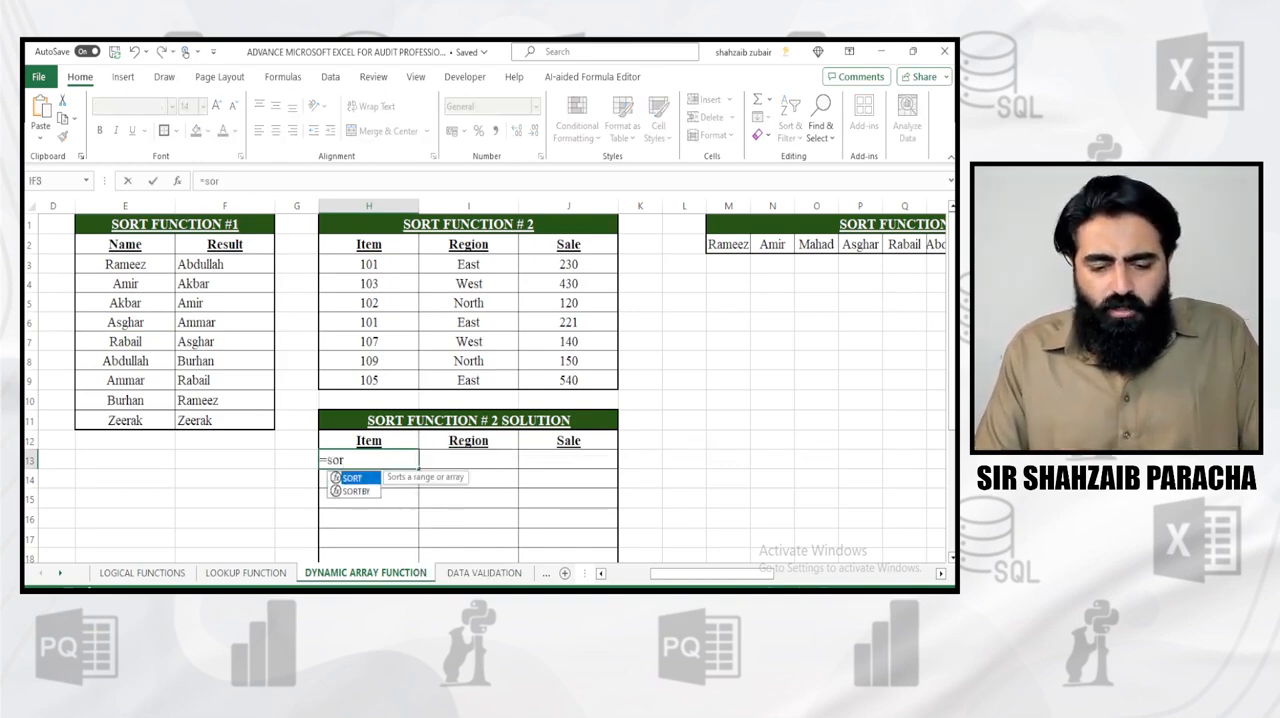
key("Tab")
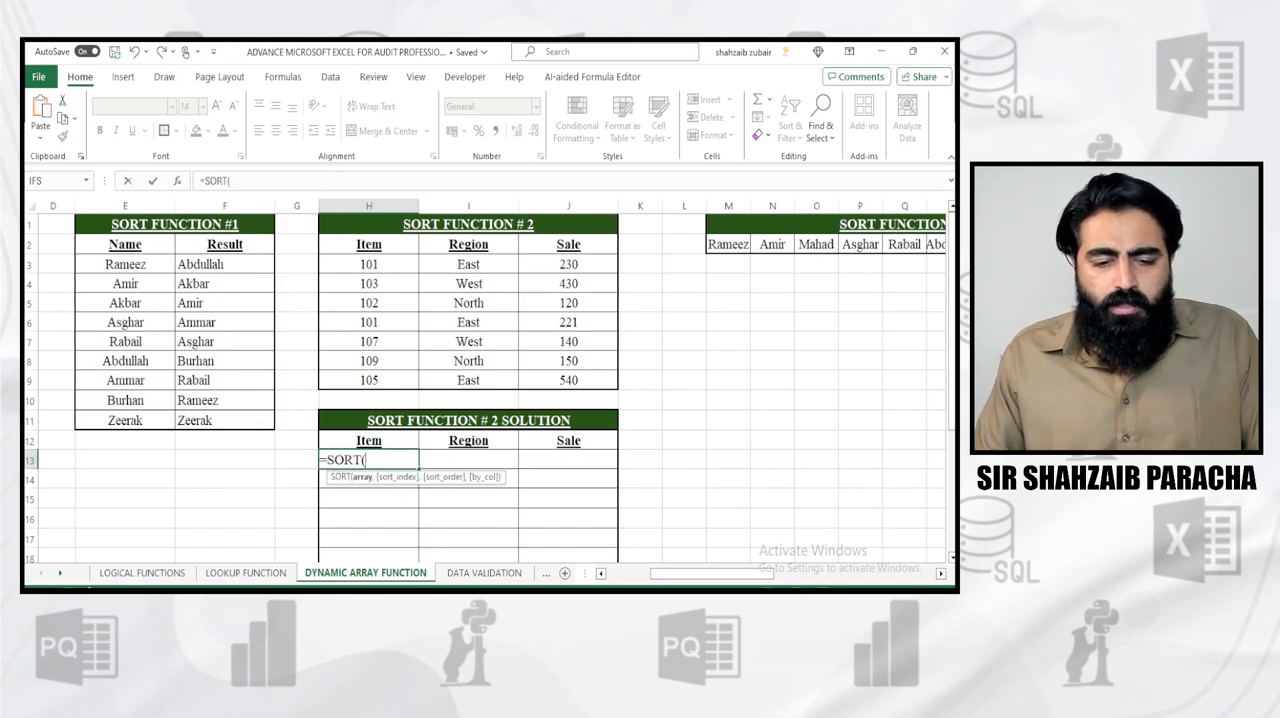
left_click_drag(368, 264, 605, 382)
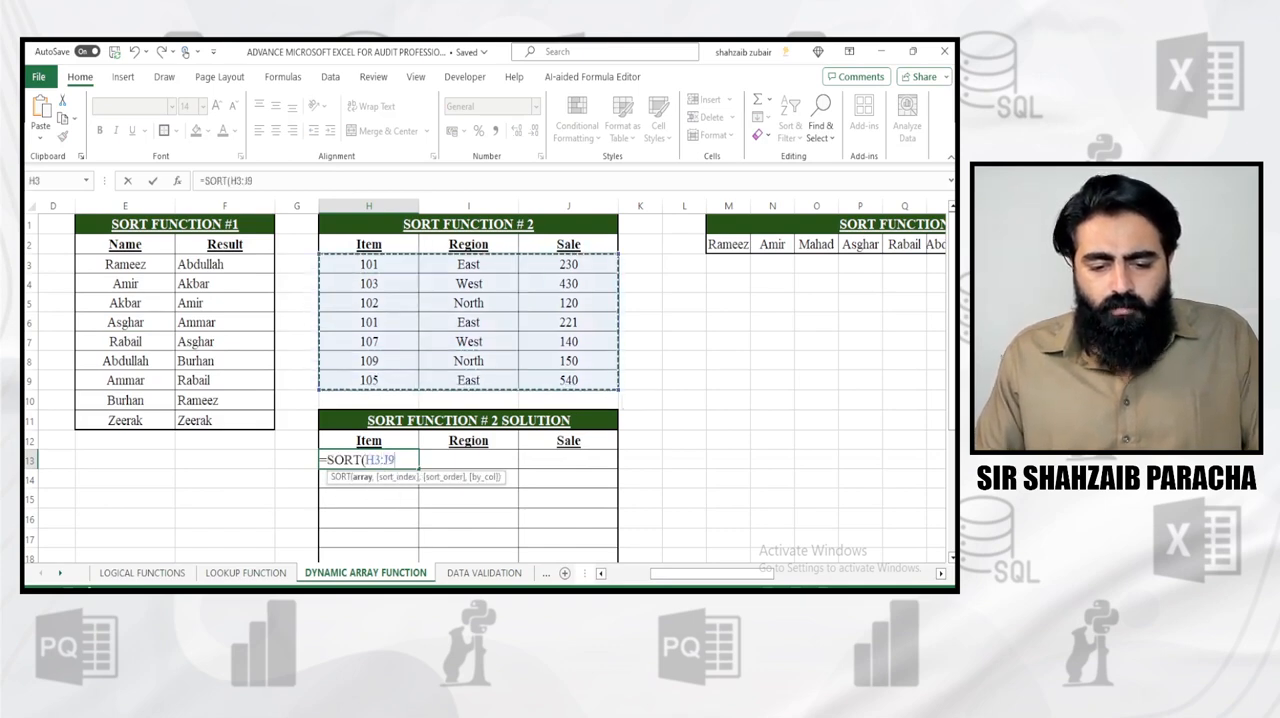
type(")")
key("Return")
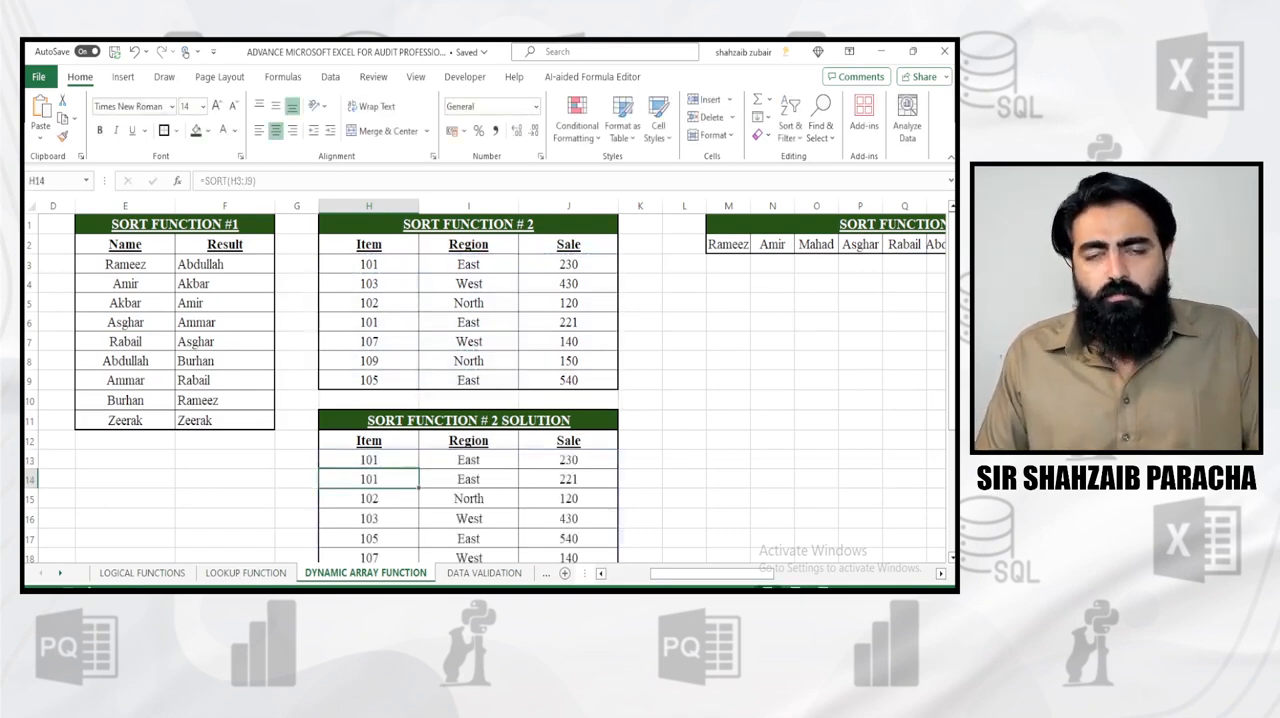
key("Up")
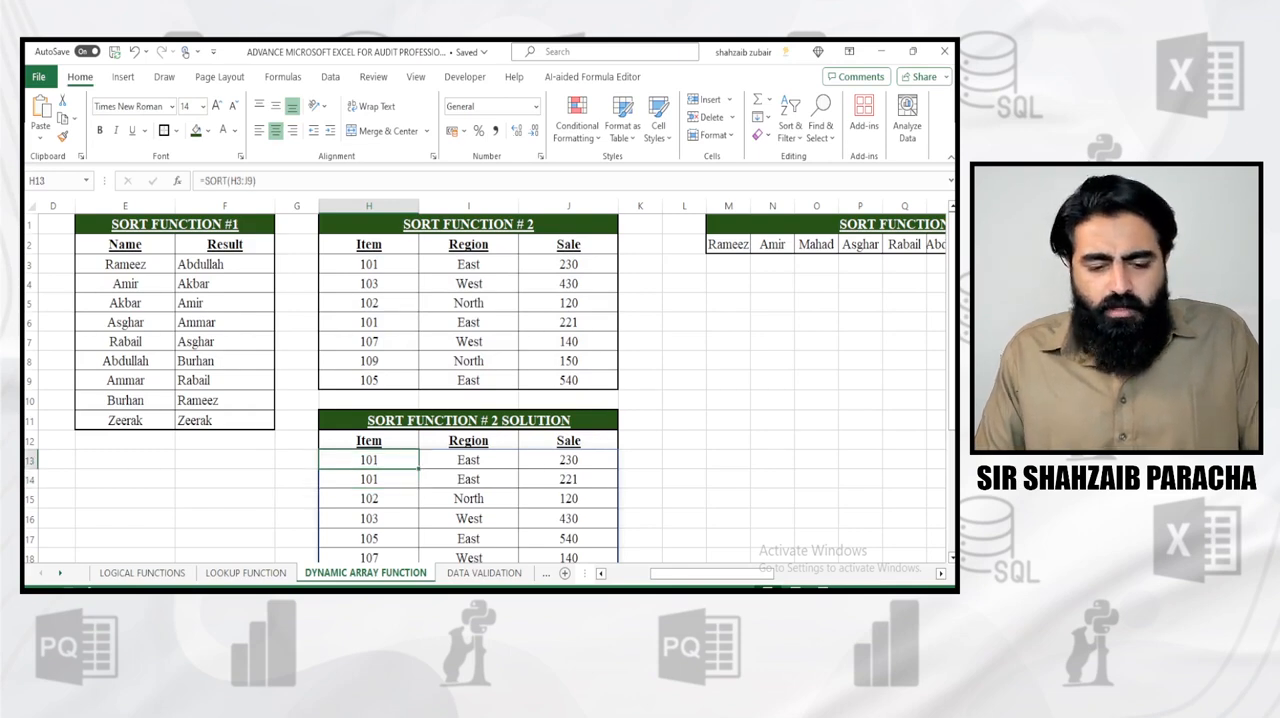
Replace the formula in H13 with =SORT(H3:J9,3) to sort the item table by its third column, Sale
key("F2")
key("Delete")
type("=sort")
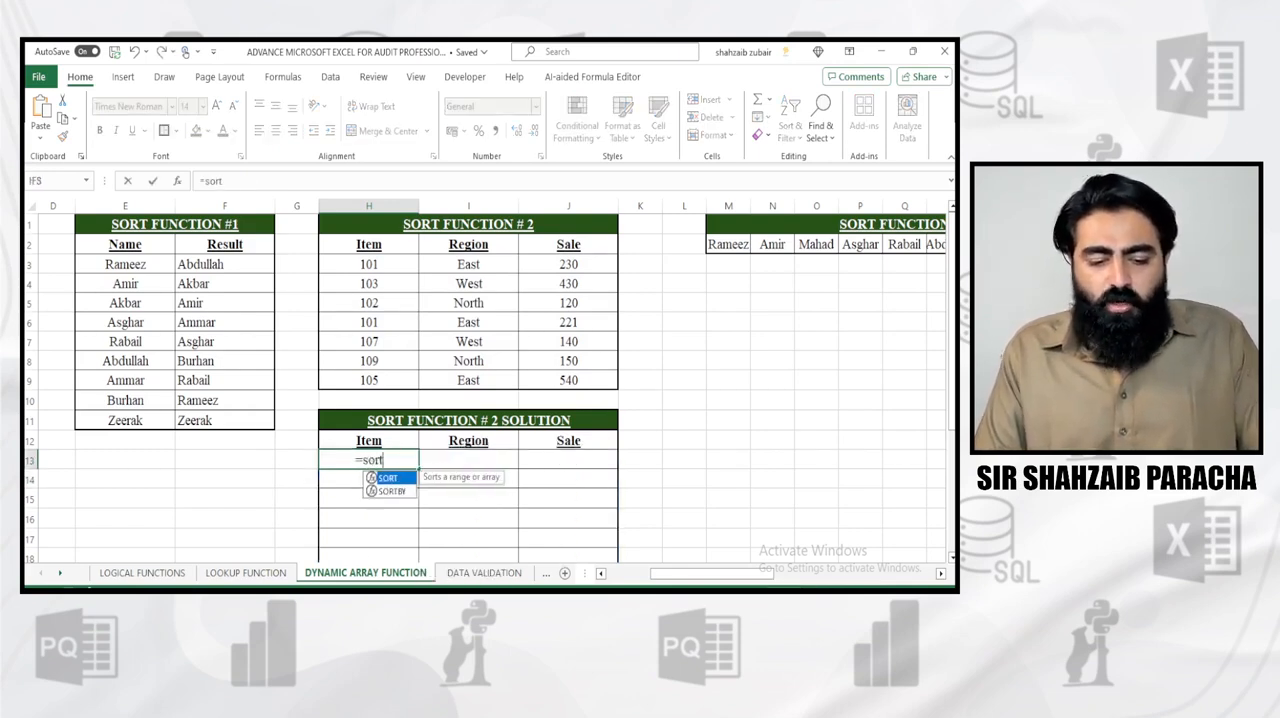
key("Tab")
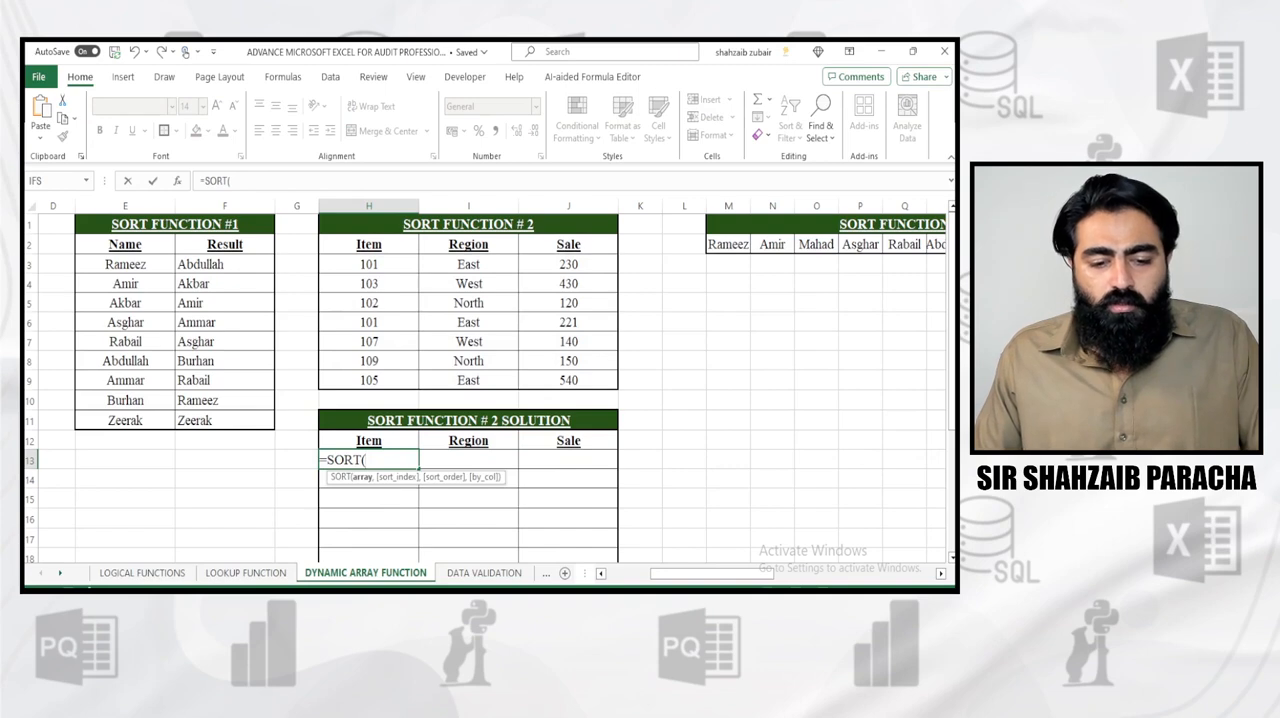
left_click_drag(369, 264, 600, 383)
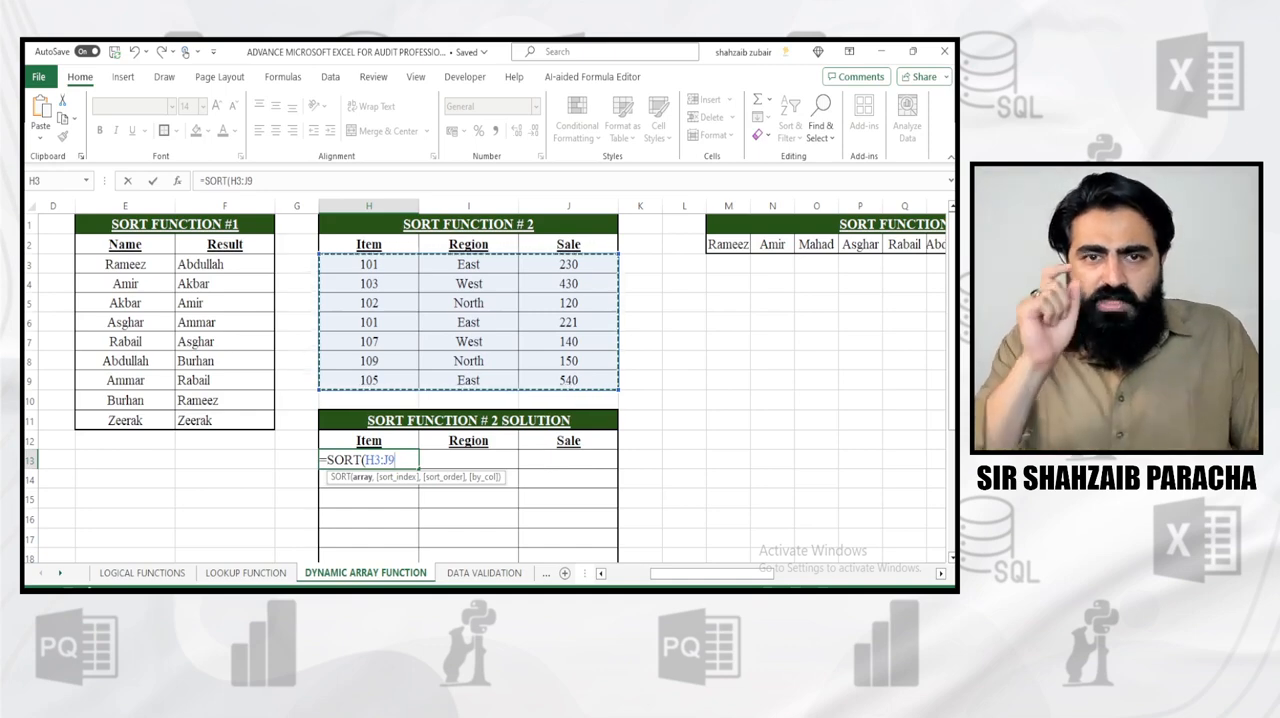
type(",")
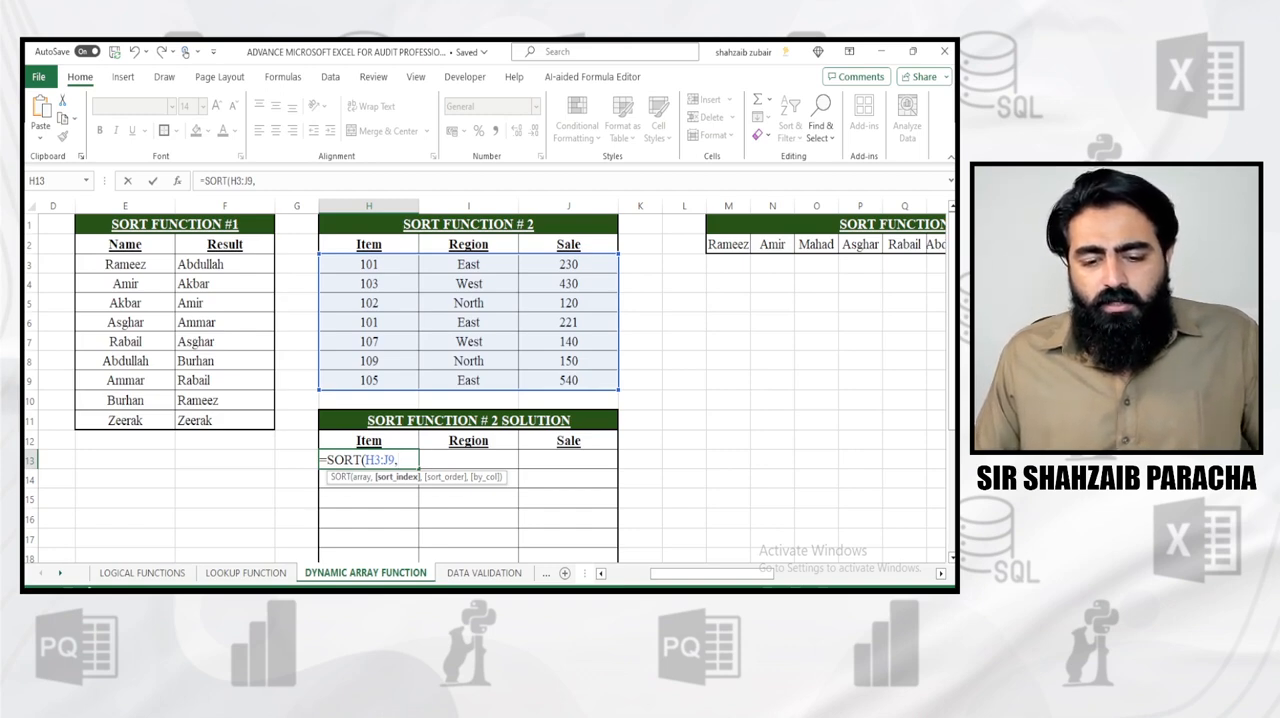
type("3)")
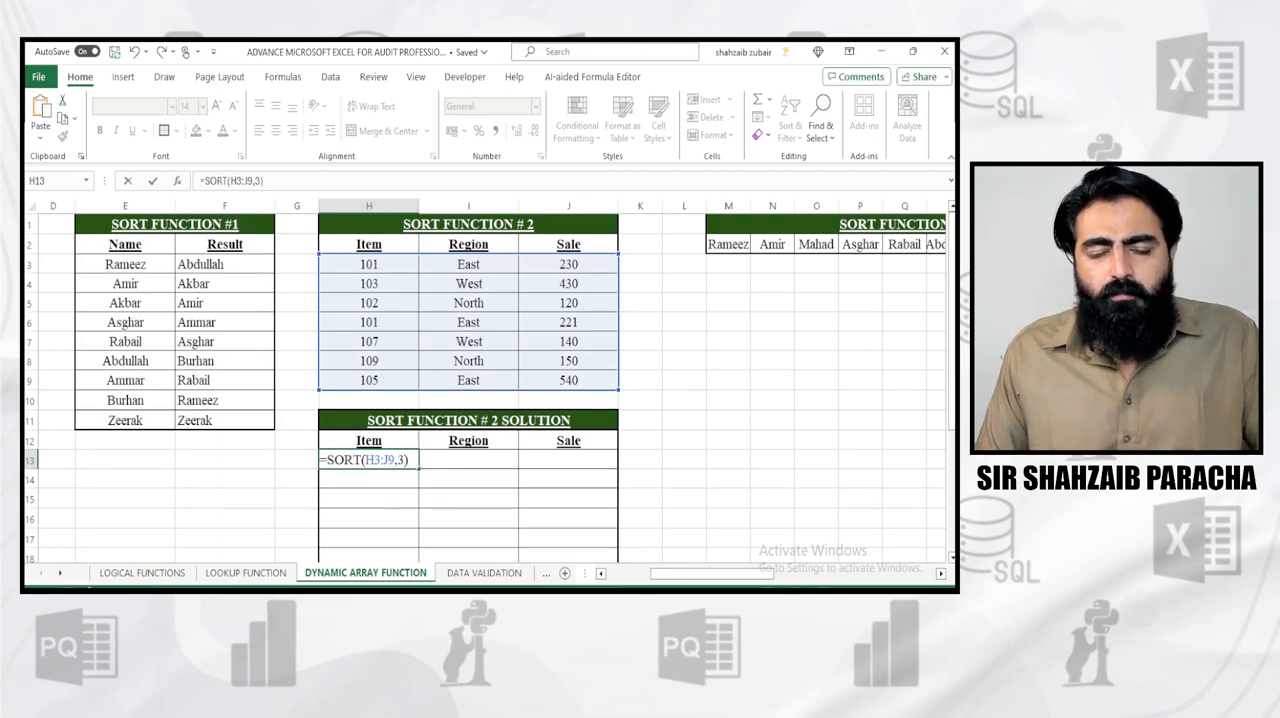
key("Return")
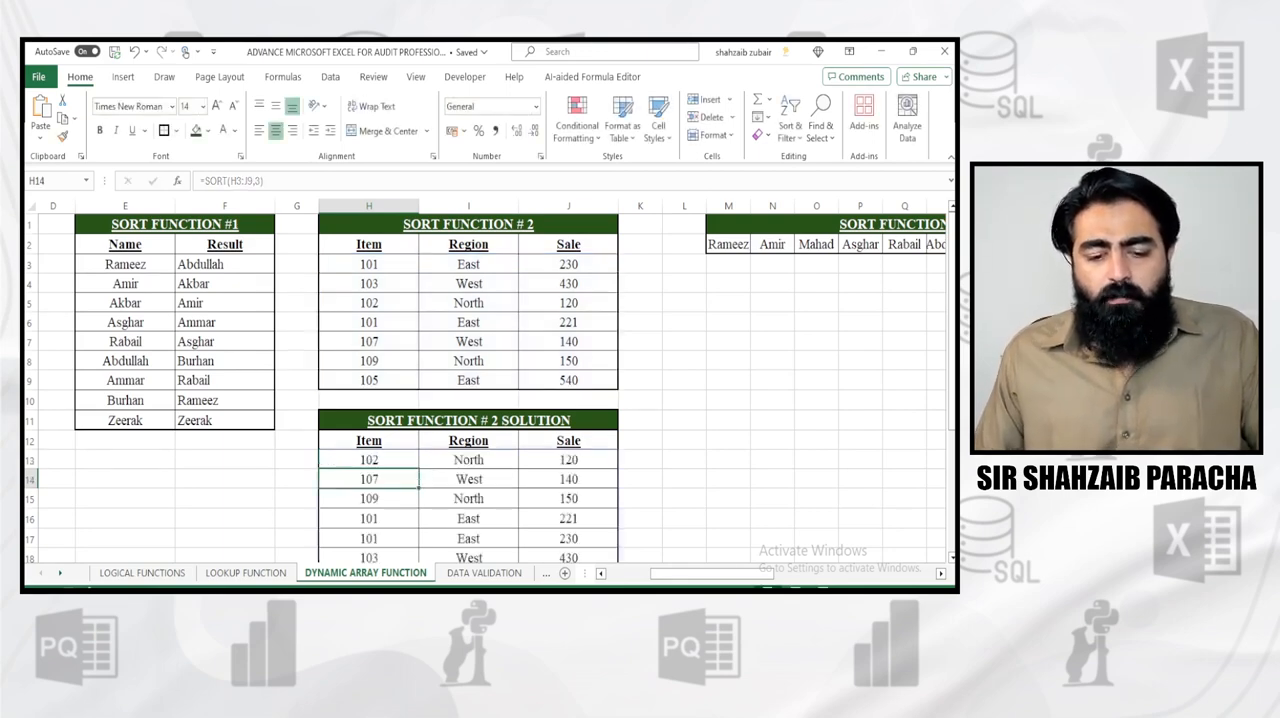
Compare the sorted solution rows with the source table, checking source row H5:J5 against the first sorted Sale value in J13
scroll(485, 388, "down", 1)
scroll(485, 388, "up", 1)
scroll(485, 388, "up", 1)
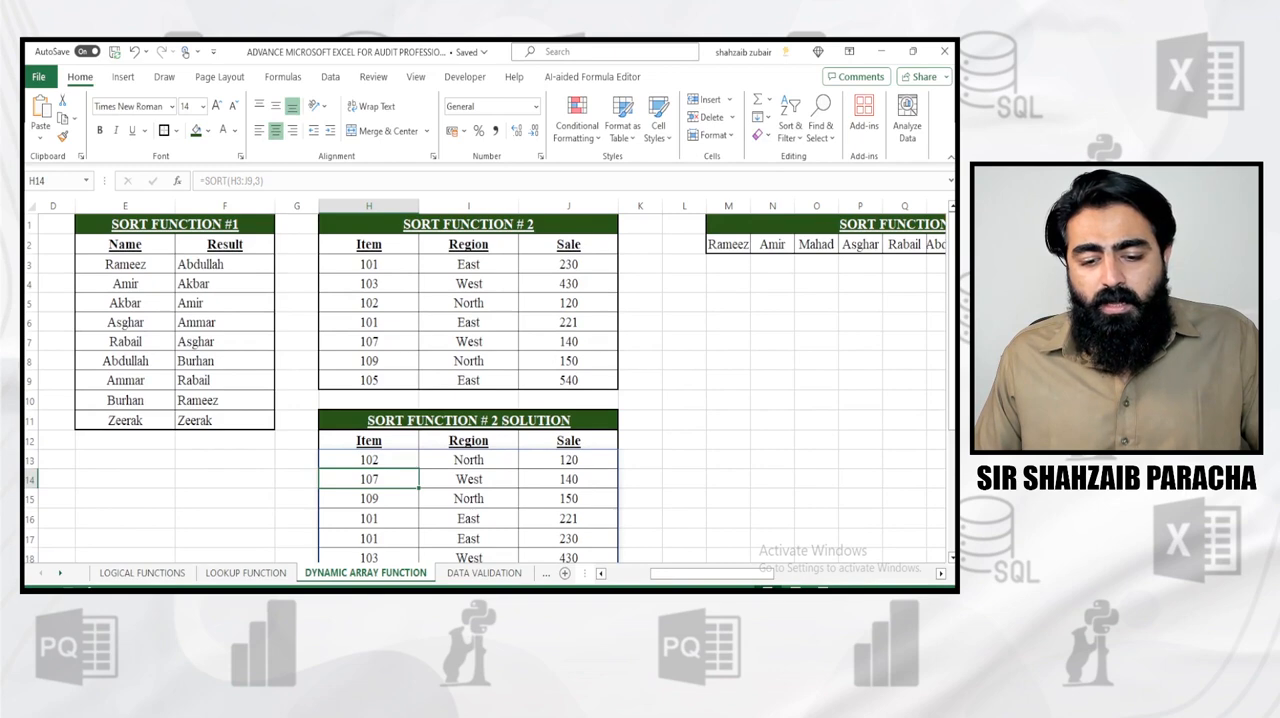
left_click_drag(568, 303, 369, 303)
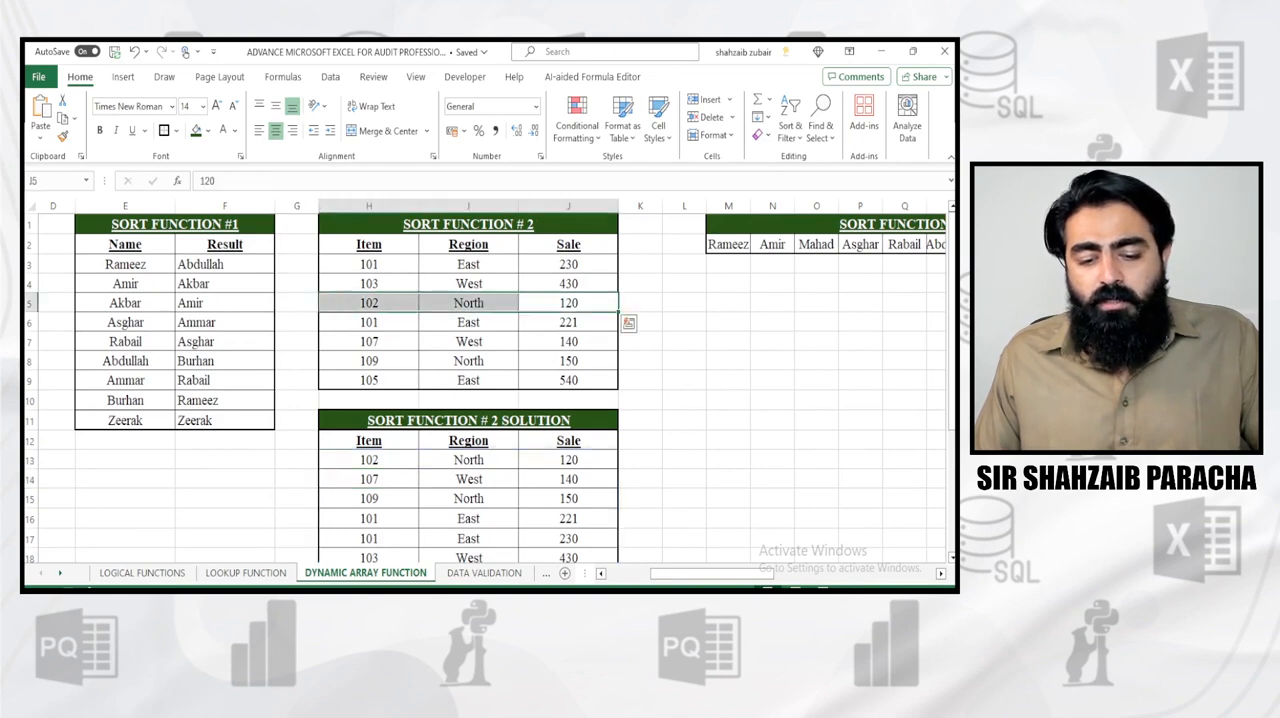
left_click(568, 460)
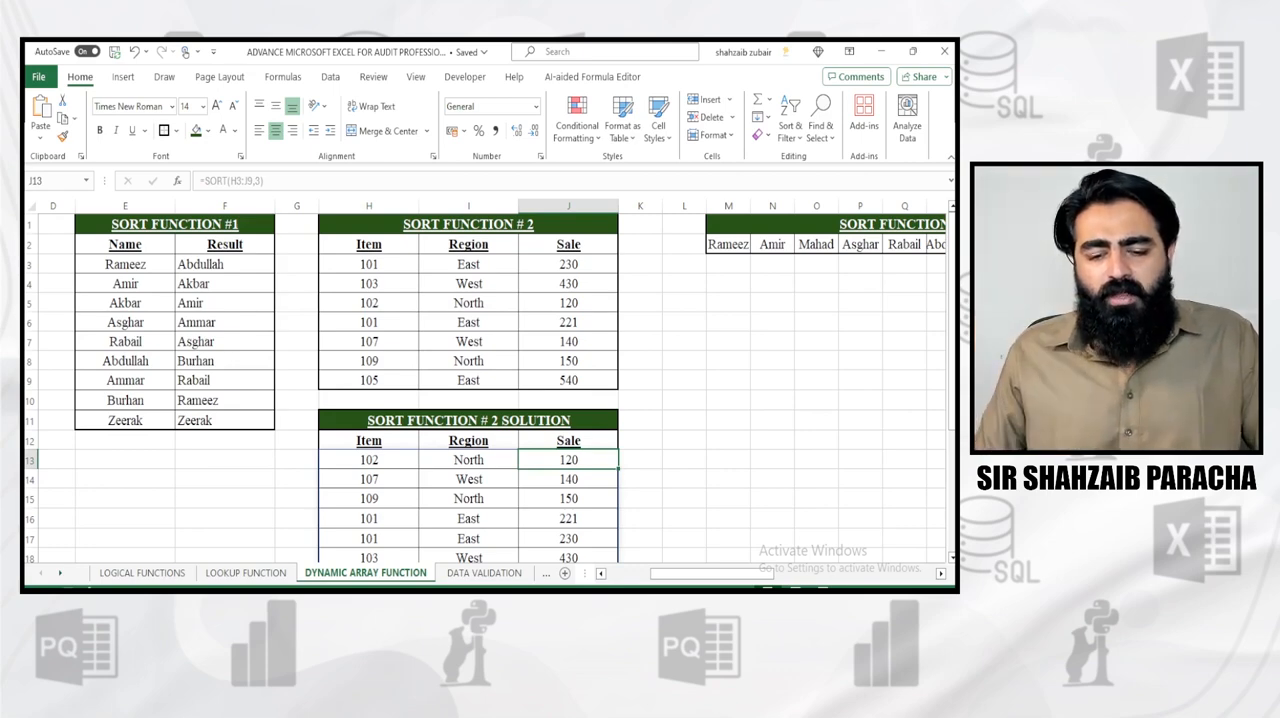
scroll(485, 390, "down", 2)
scroll(485, 390, "up", 2)
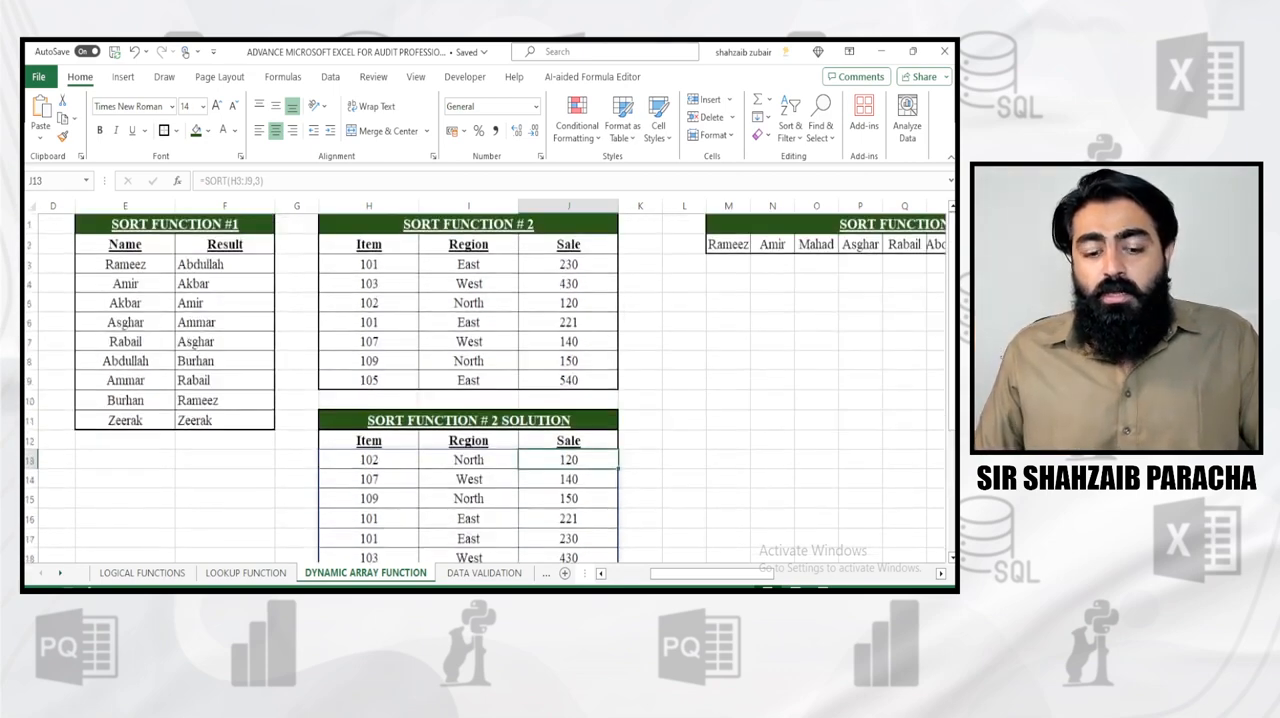
Add the sort order -1 to the H13 formula, making it =SORT(H3:J9,3,-1), to sort by Sale in descending order
left_click(369, 460)
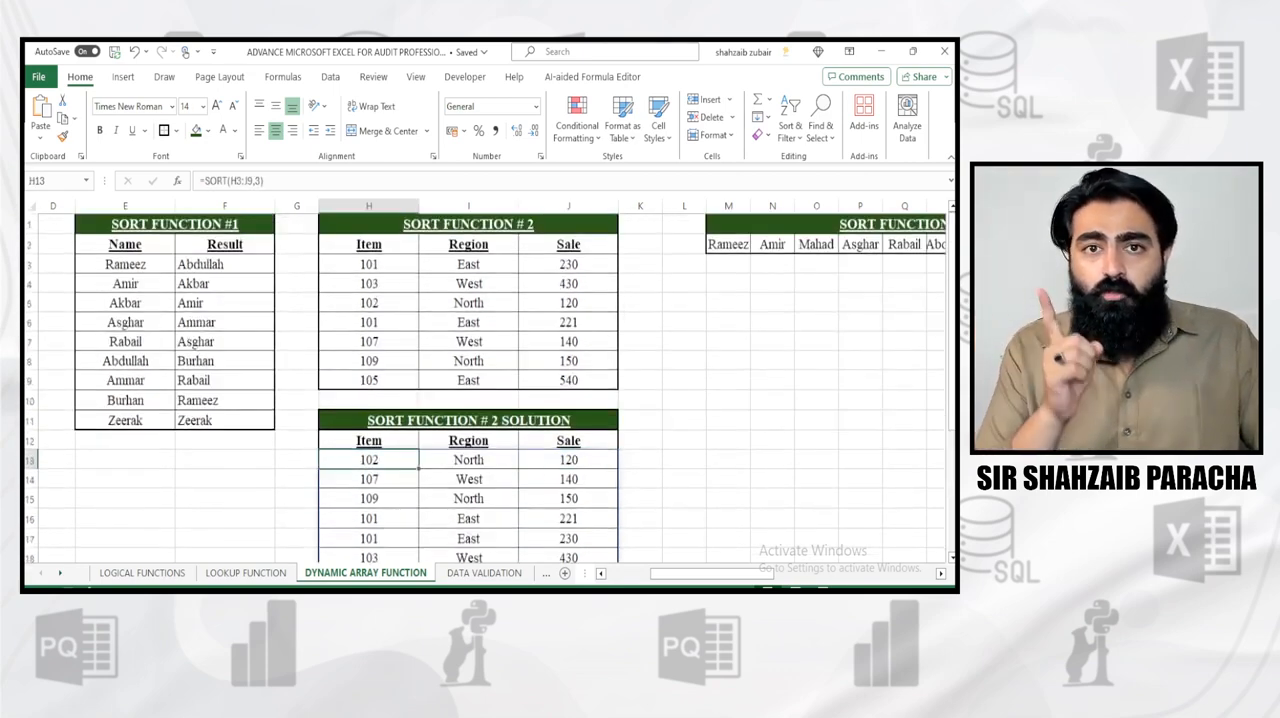
key("F2")
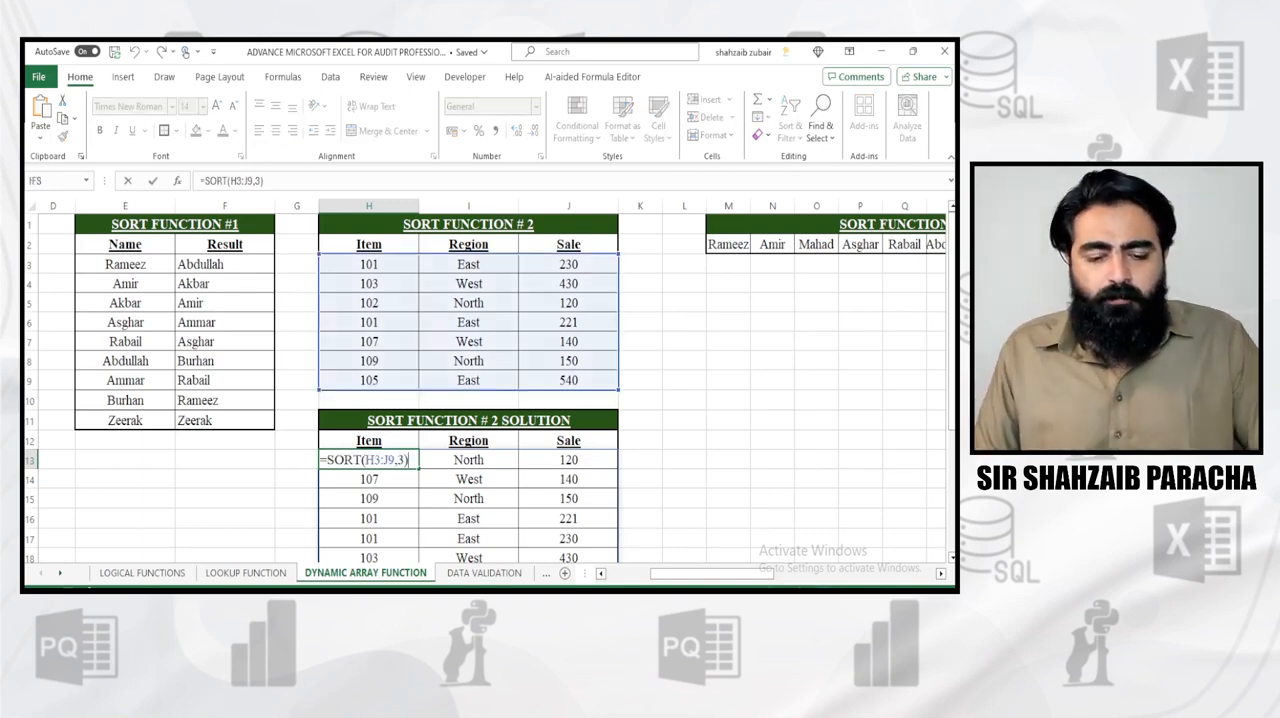
key("BackSpace")
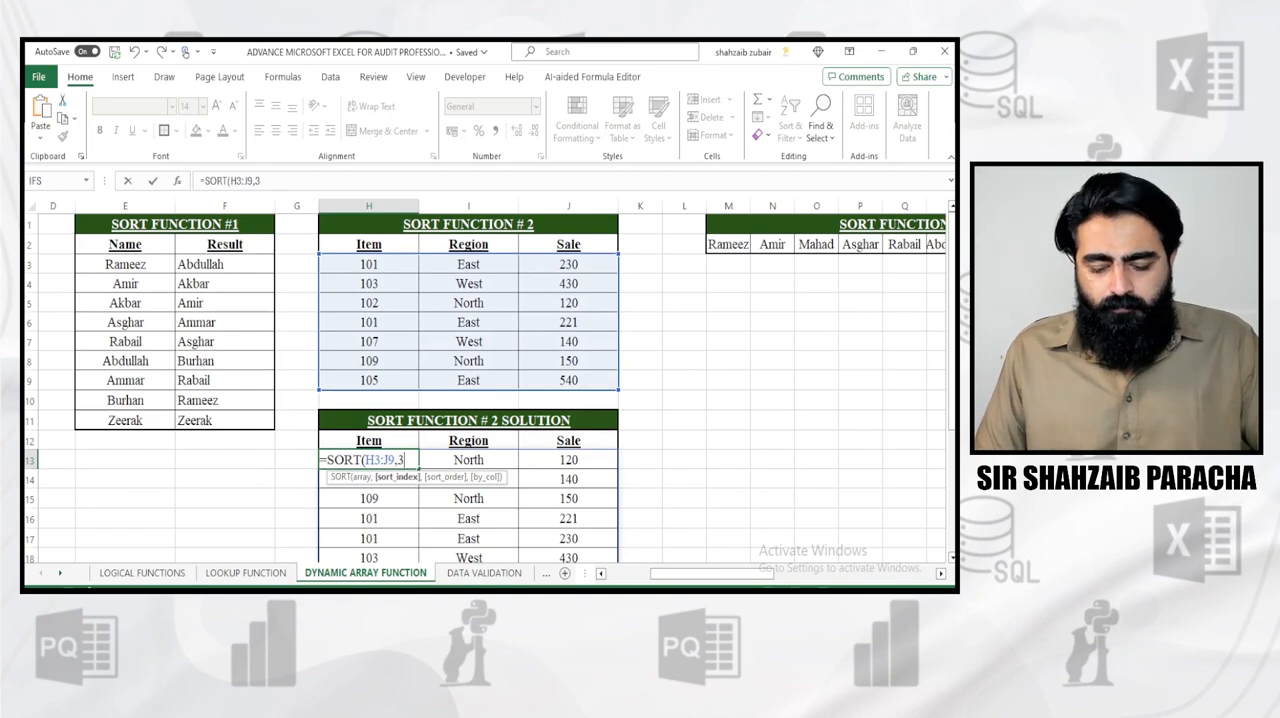
type(",")
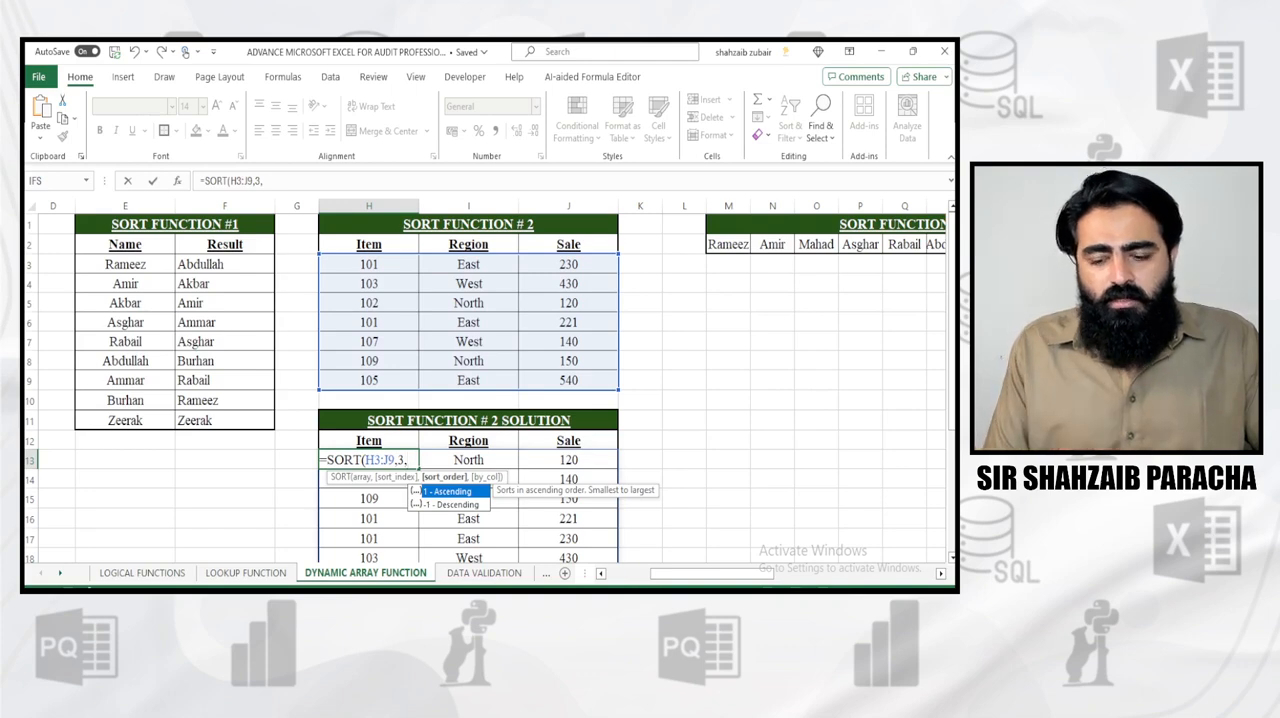
type("-1")
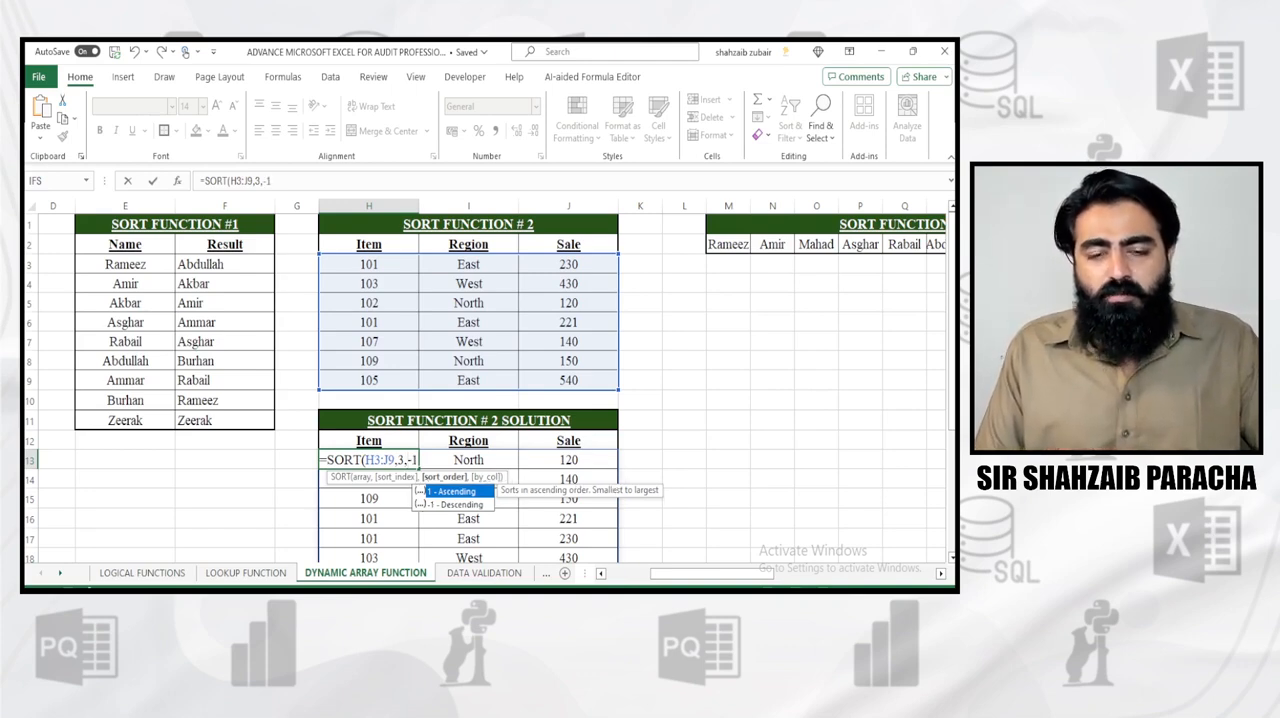
type(")")
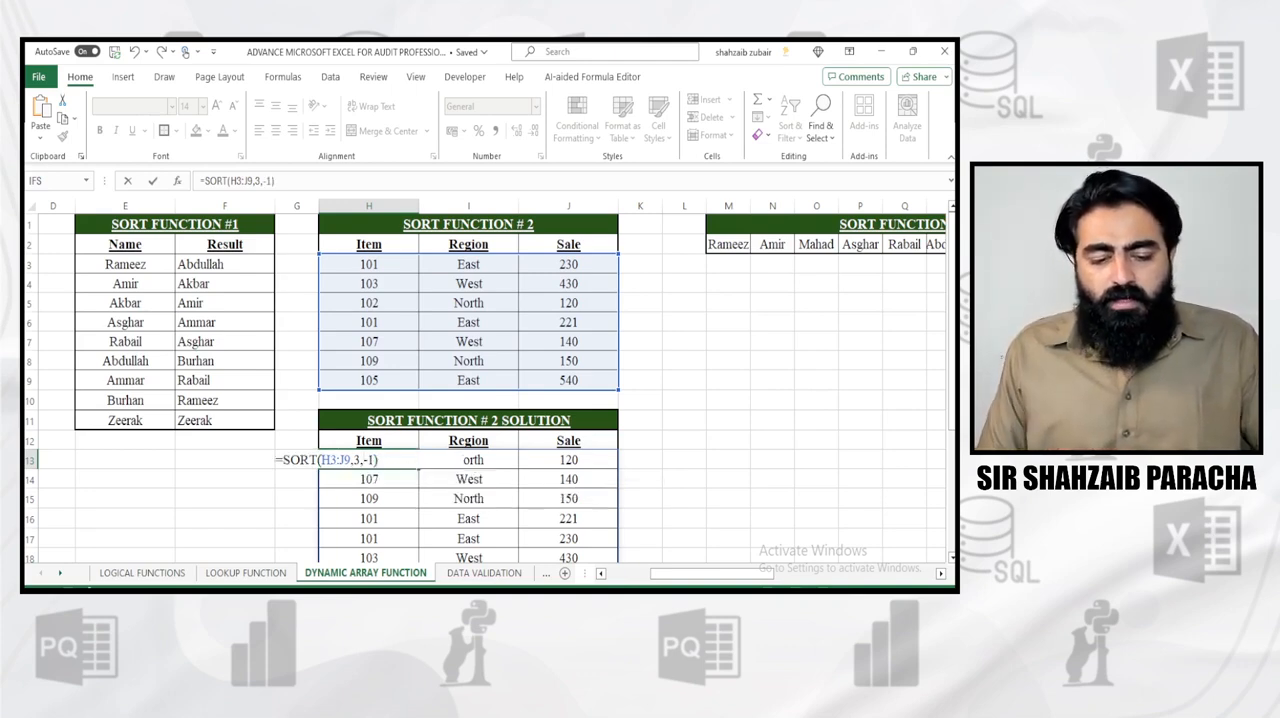
key("Return")
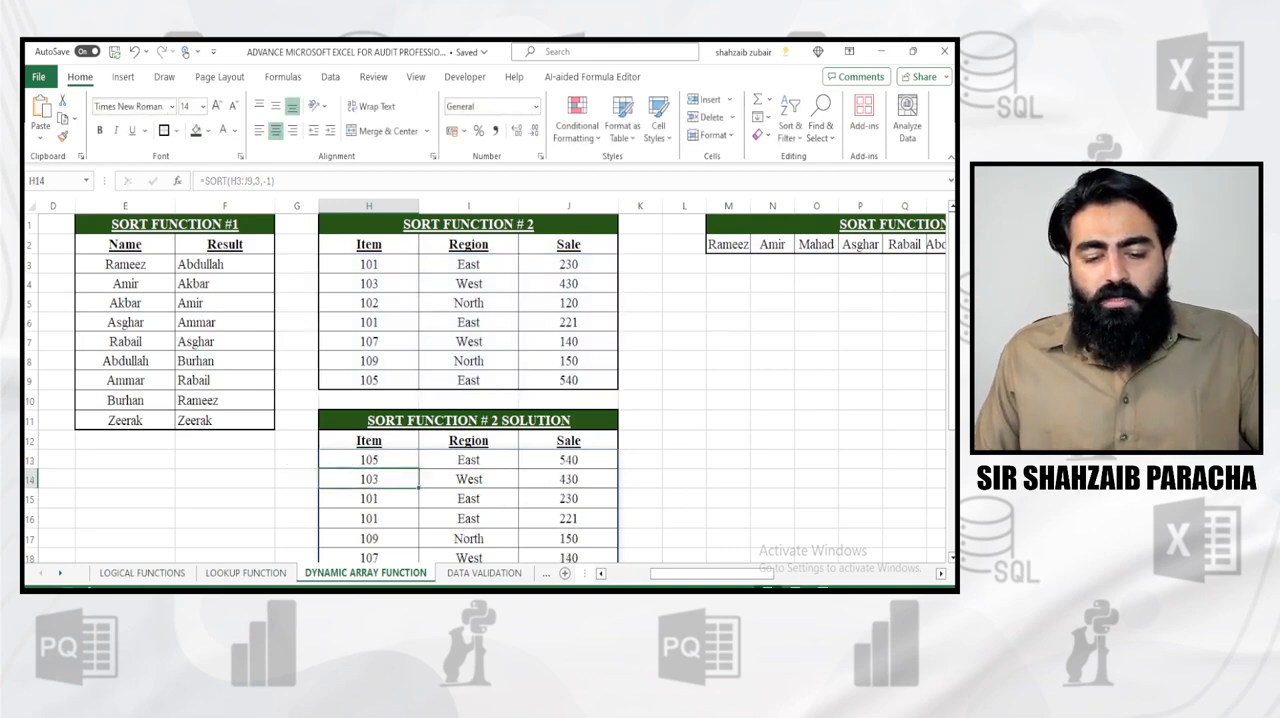
scroll(490, 390, "down", 2)
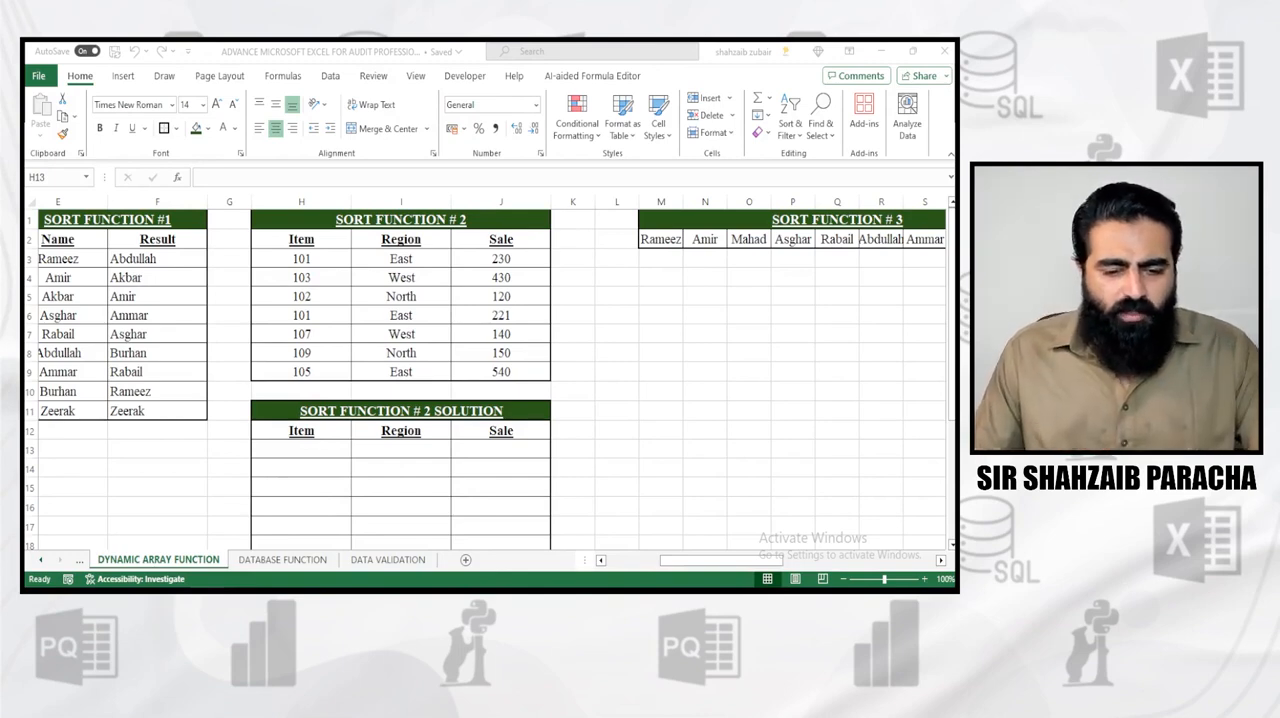
Rebuild the descending Sale sort of the item table by entering =SORT(H3:J9,3,-1) in the empty cell H13
key("alt+Tab")
key("F2")
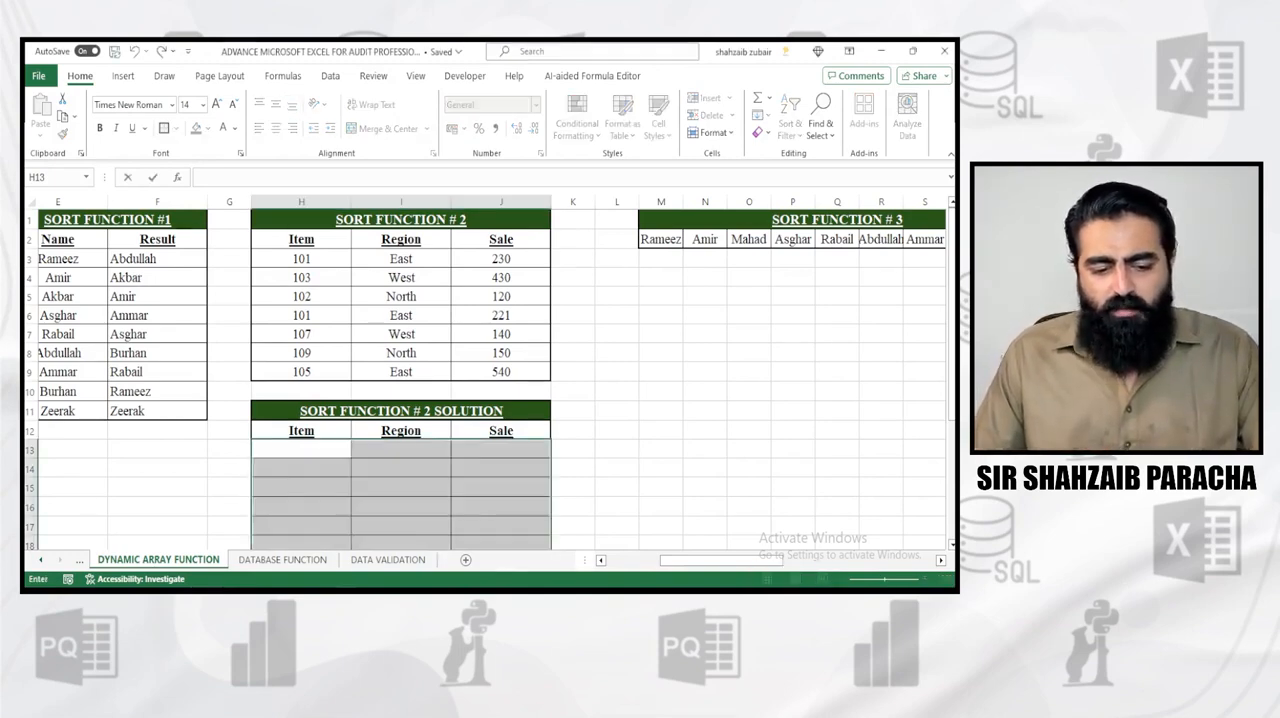
left_click(301, 507)
left_click(301, 449)
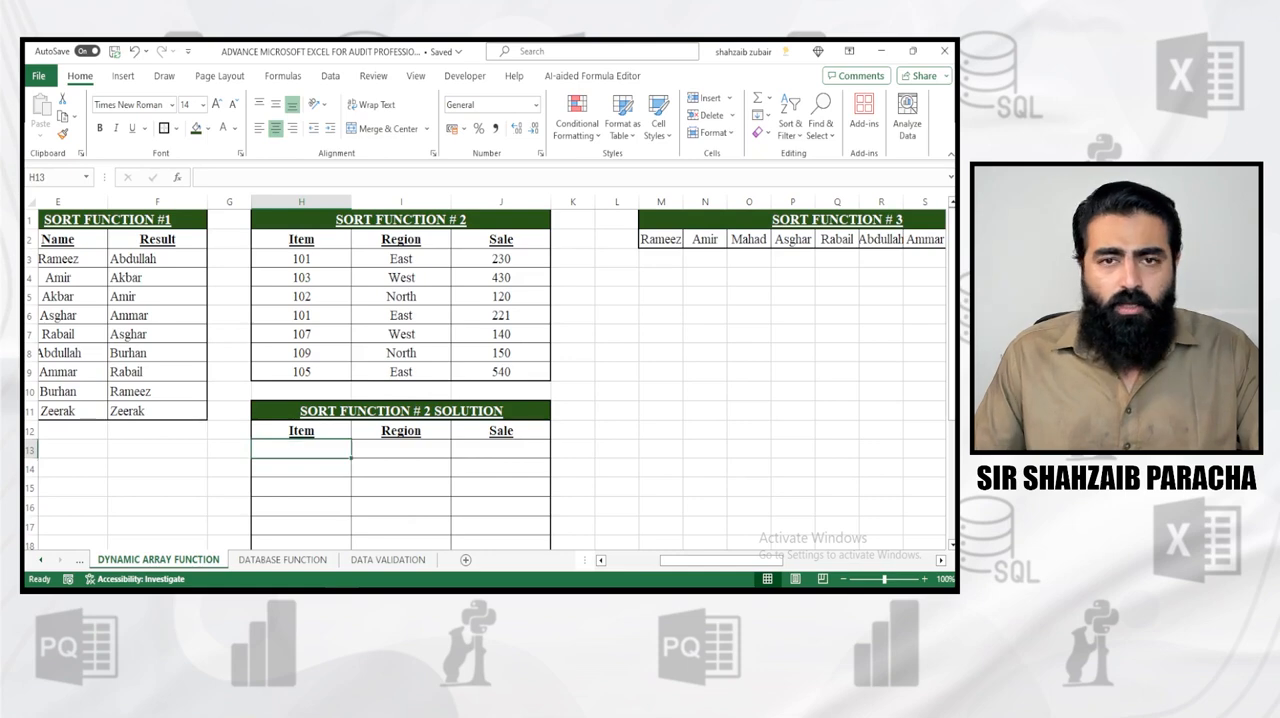
type("=sort")
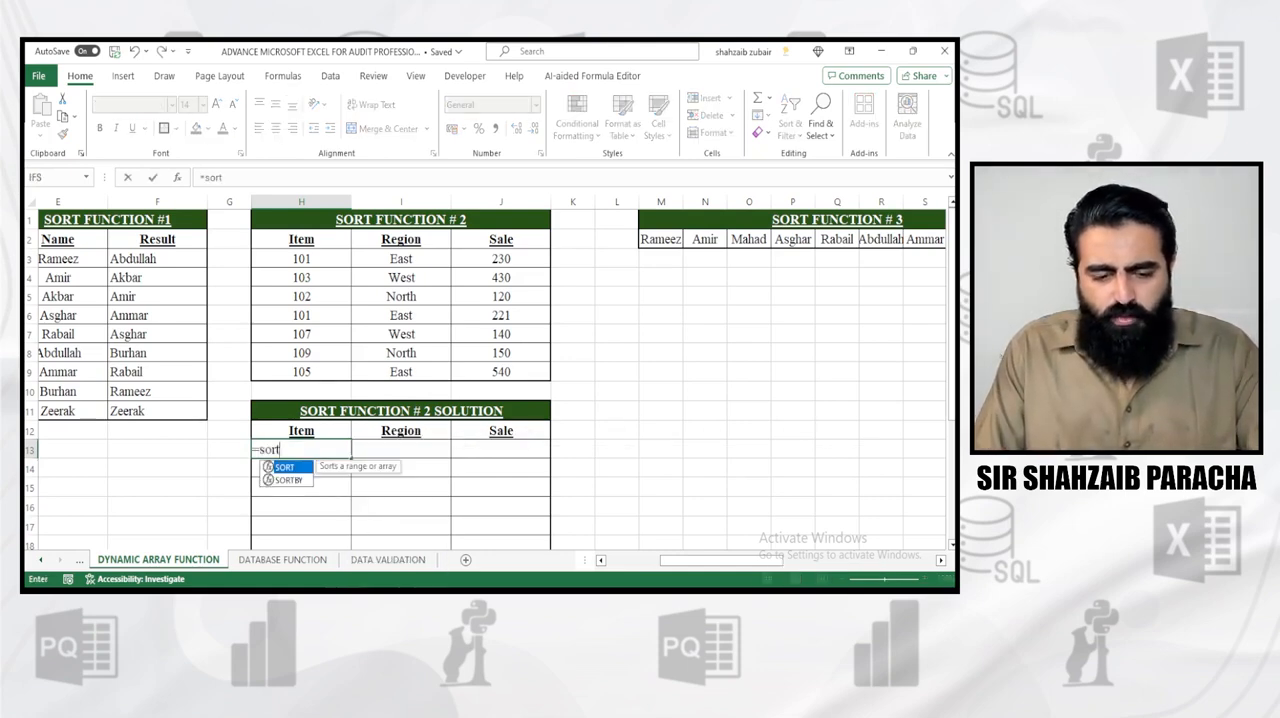
key("Tab")
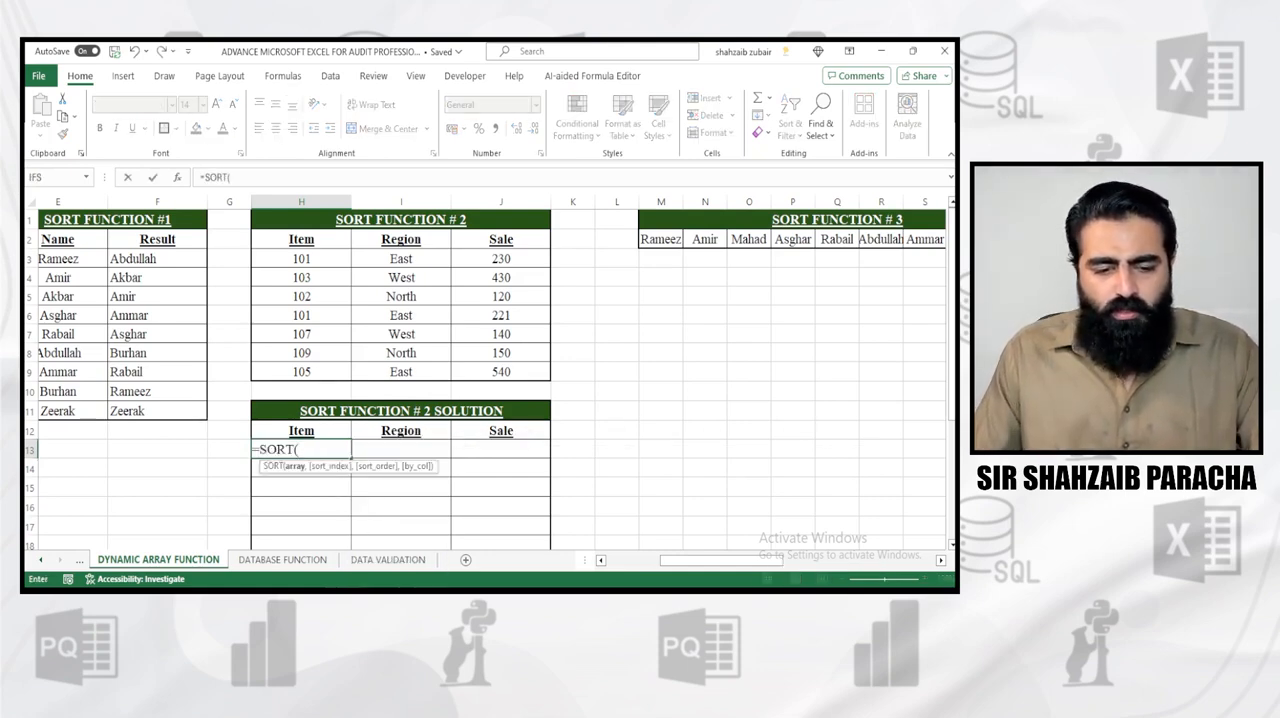
left_click_drag(290, 258, 520, 372)
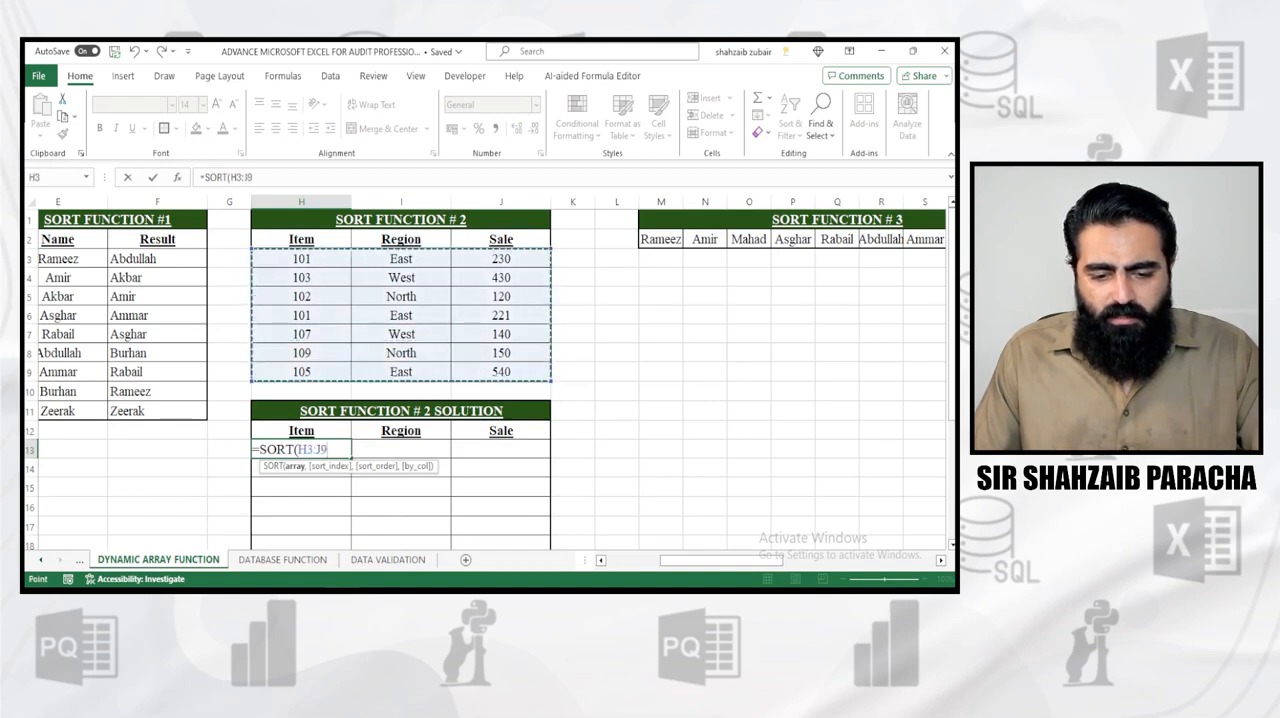
type(",")
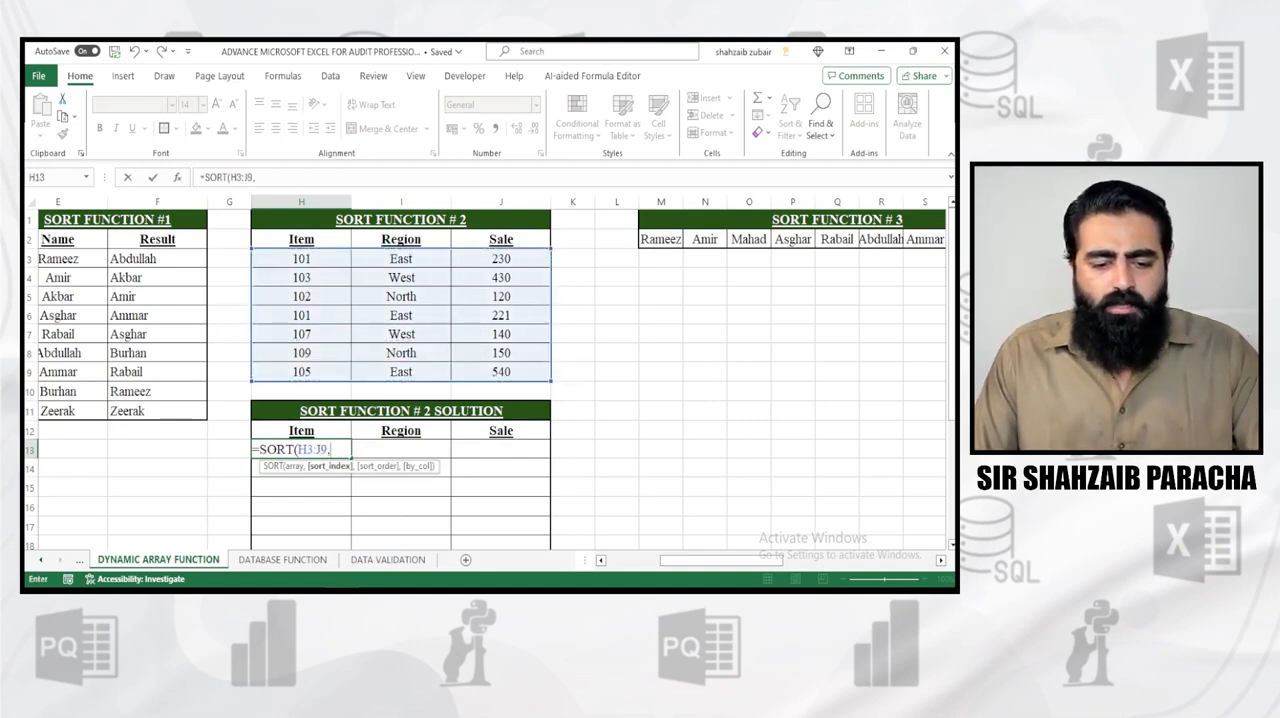
type("3")
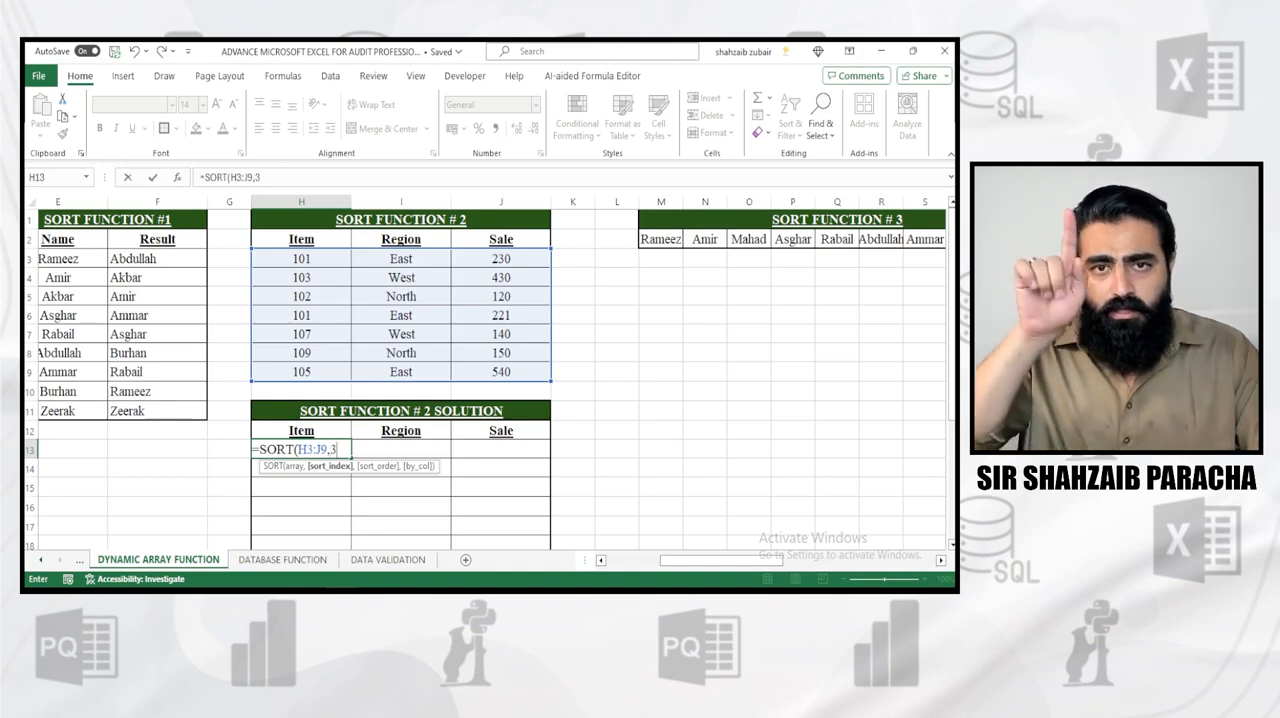
type(",")
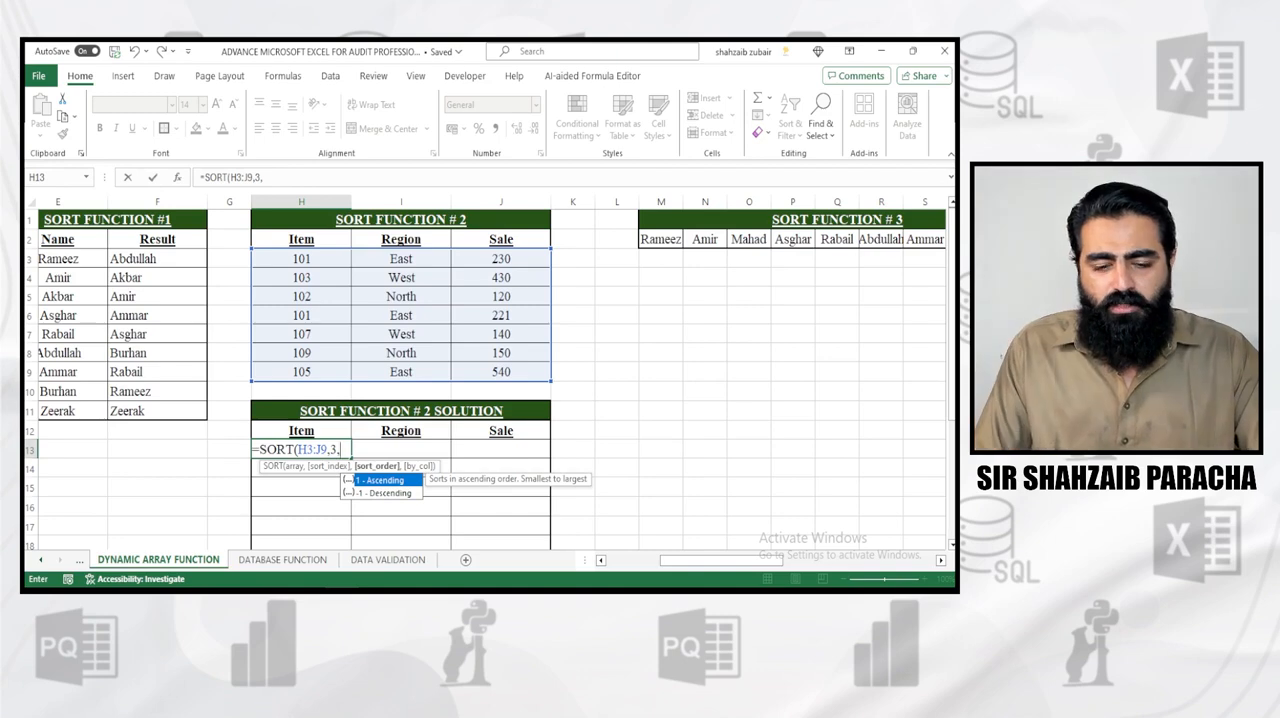
type("-1")
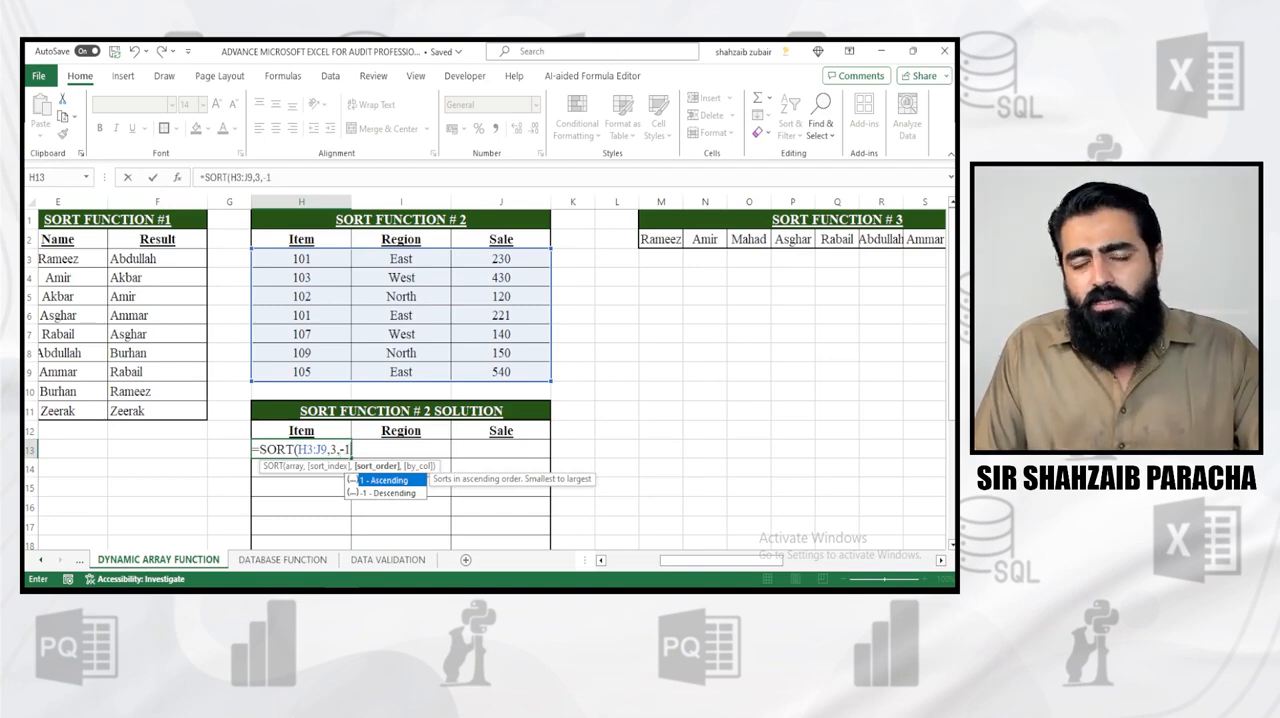
type(")")
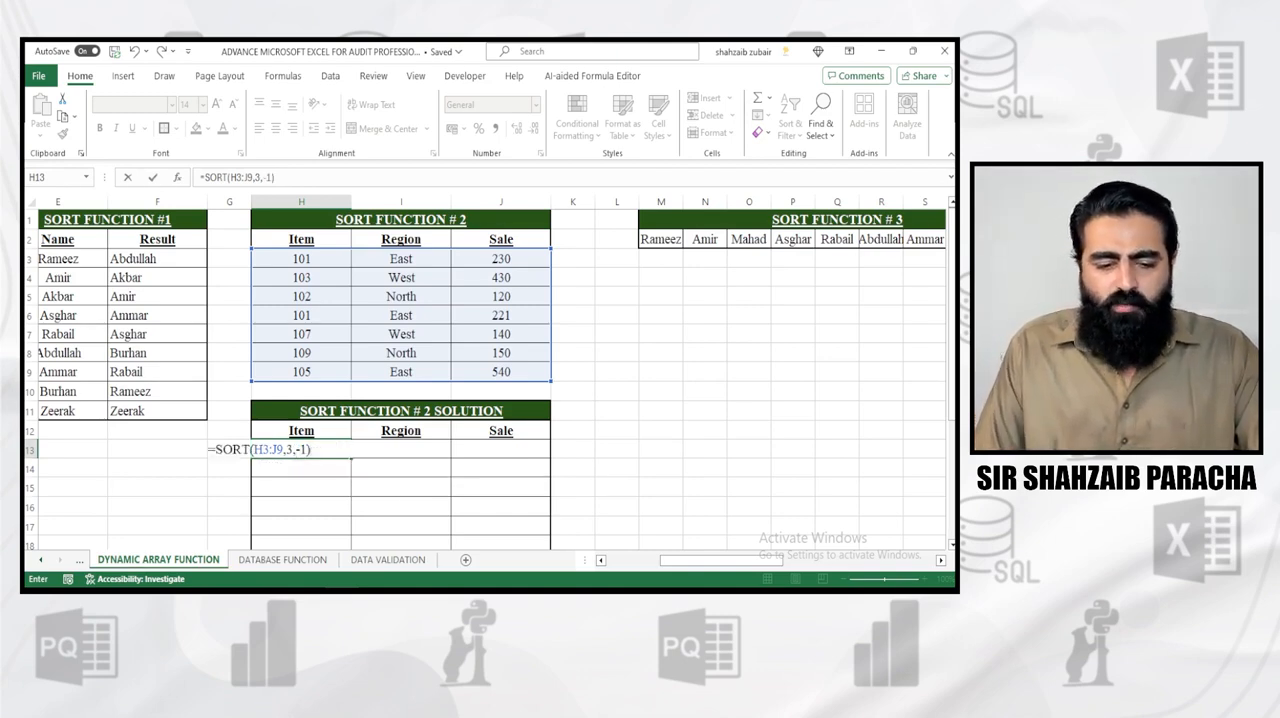
key("Return")
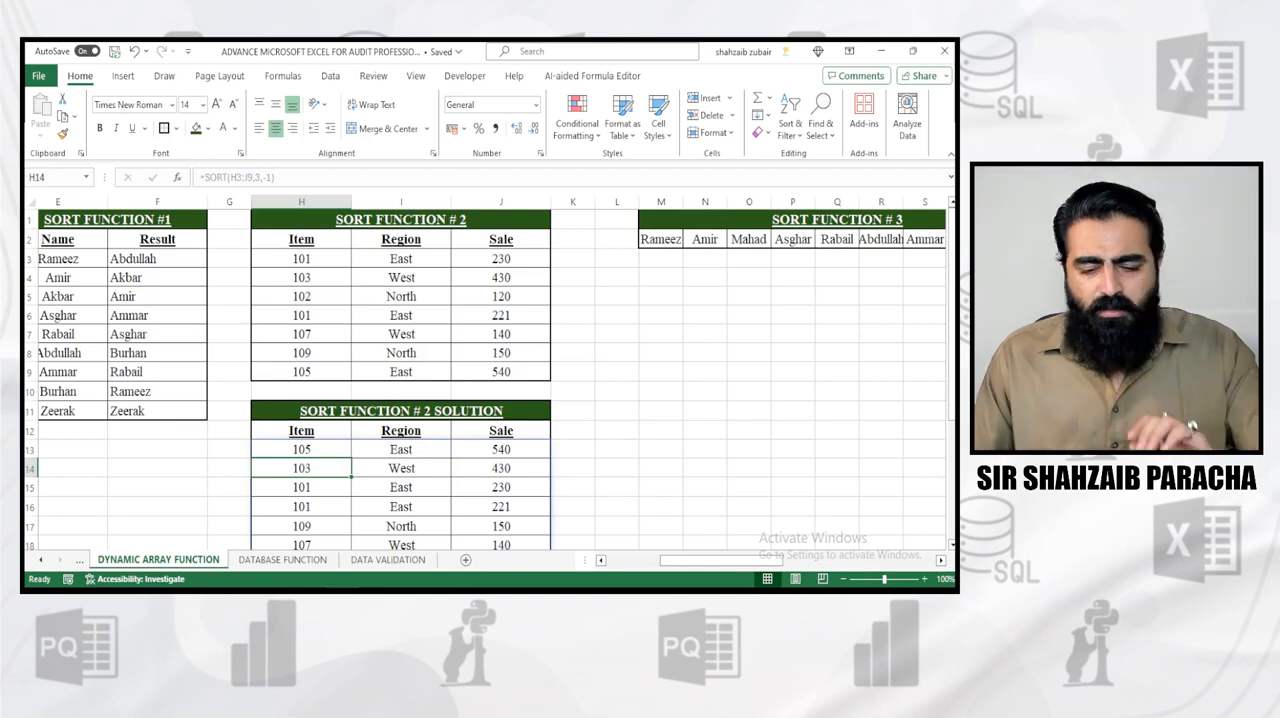
Look at the SORT FUNCTION # 3 name row, and review the existing SORT formulas in F3 and H13
scroll(490, 380, "right", 4)
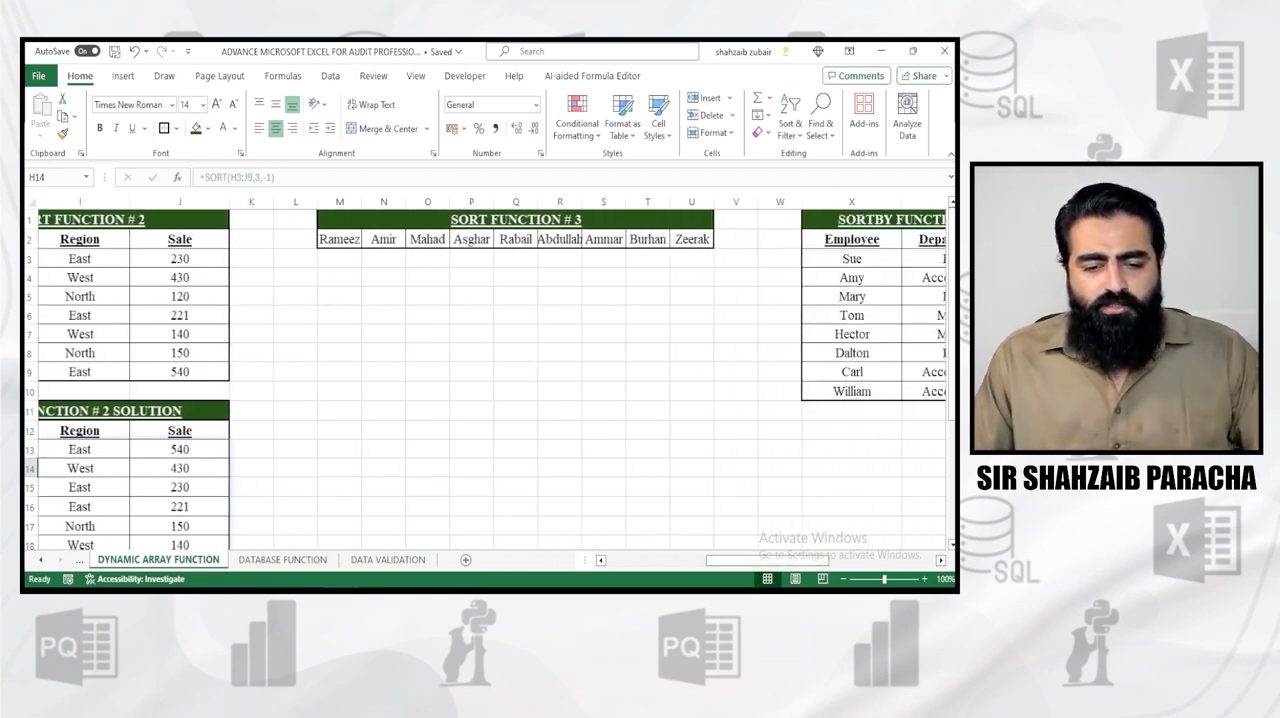
left_click(340, 278)
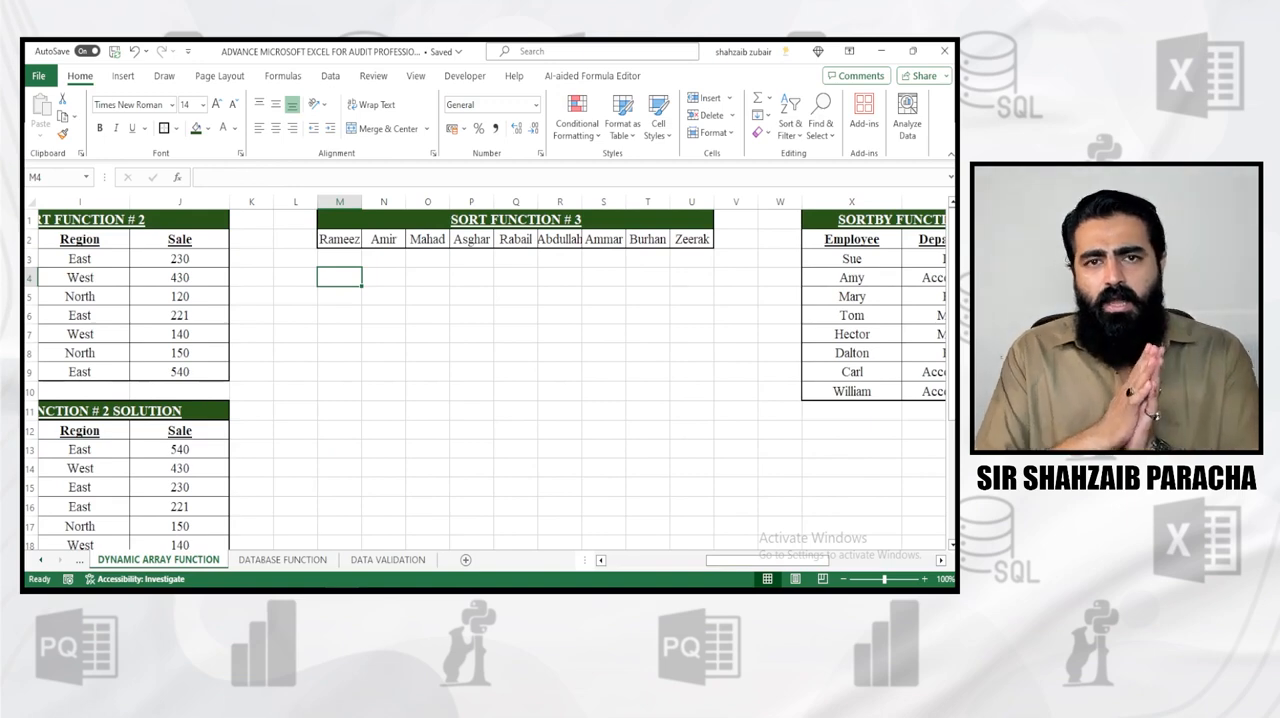
left_click_drag(767, 561, 713, 561)
left_click(214, 259)
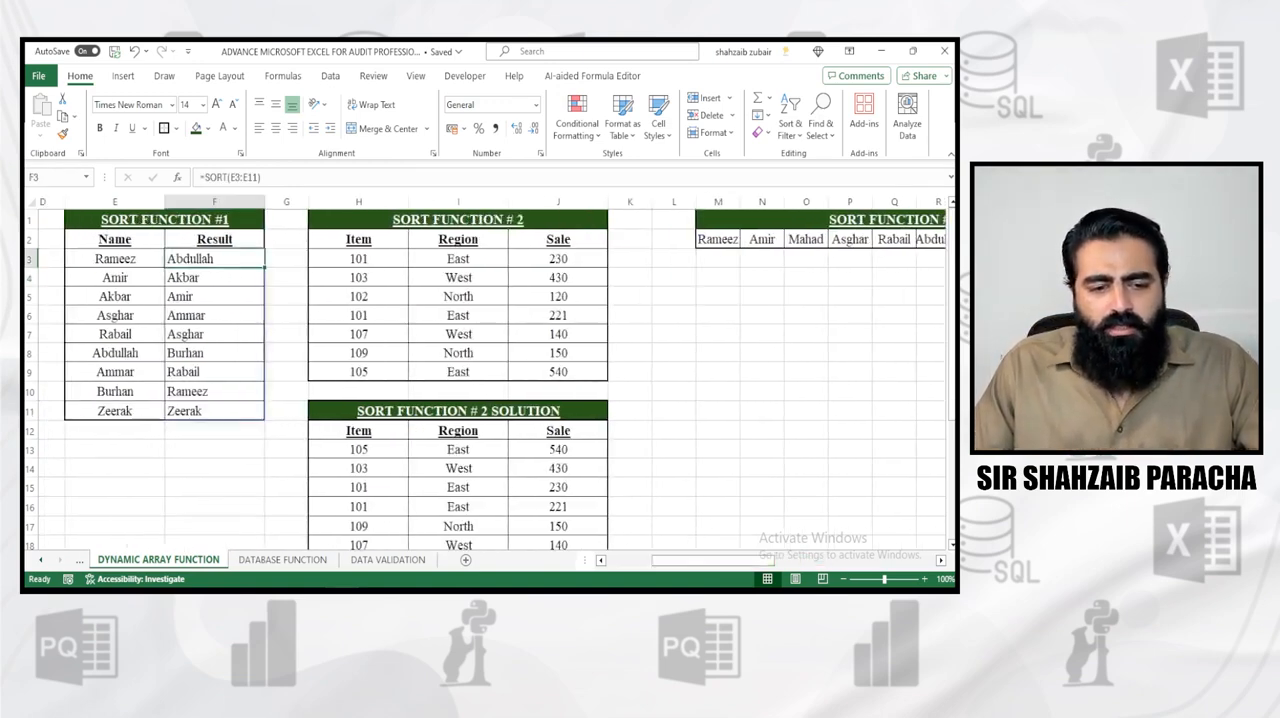
key("F2")
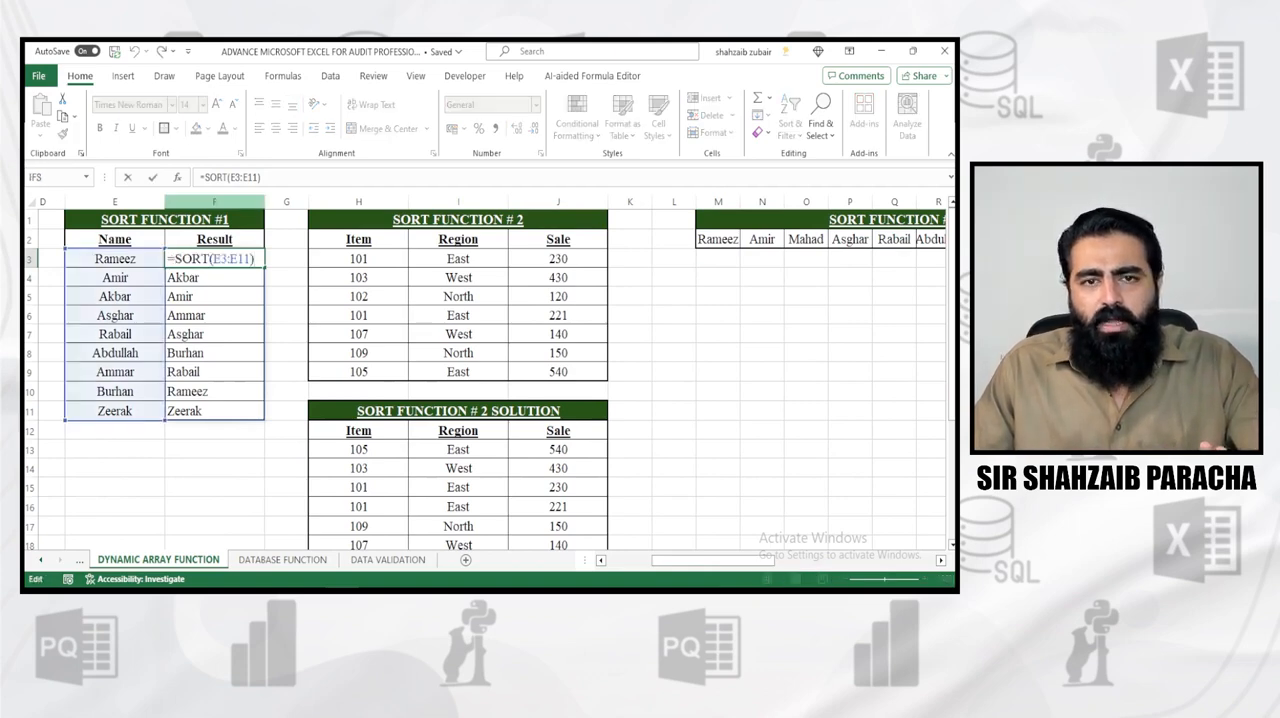
left_click(359, 450)
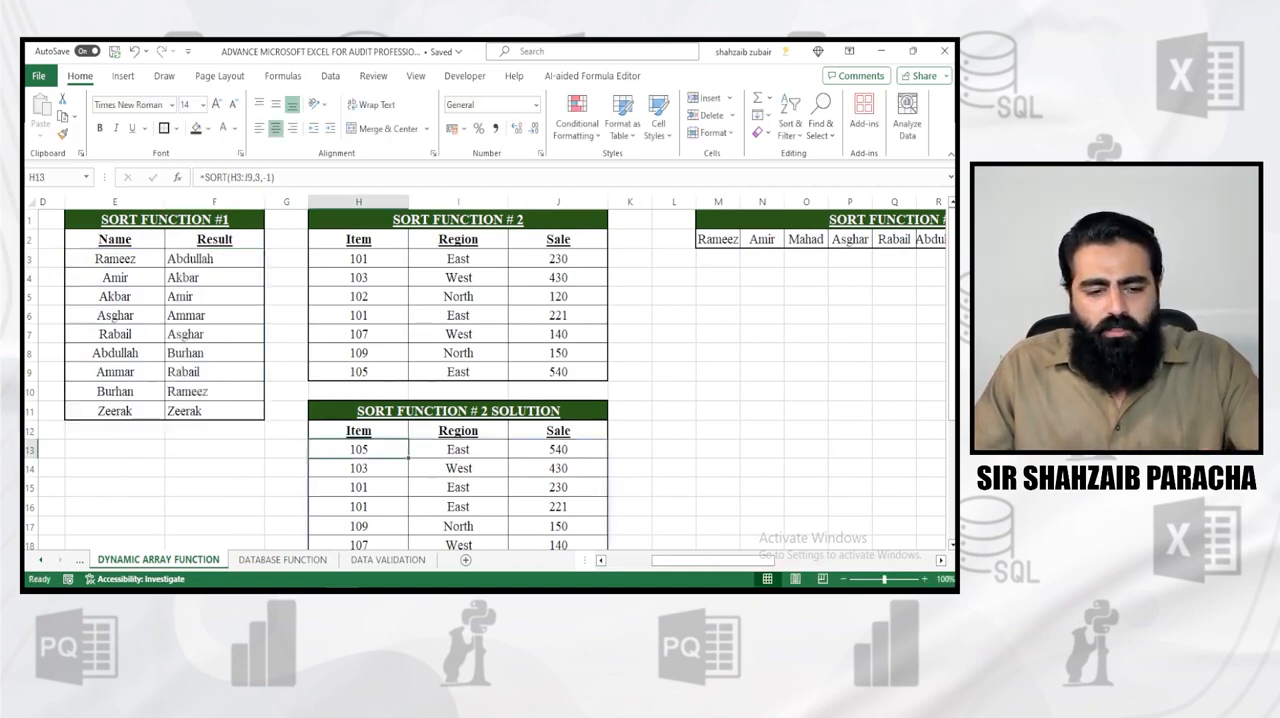
key("F2")
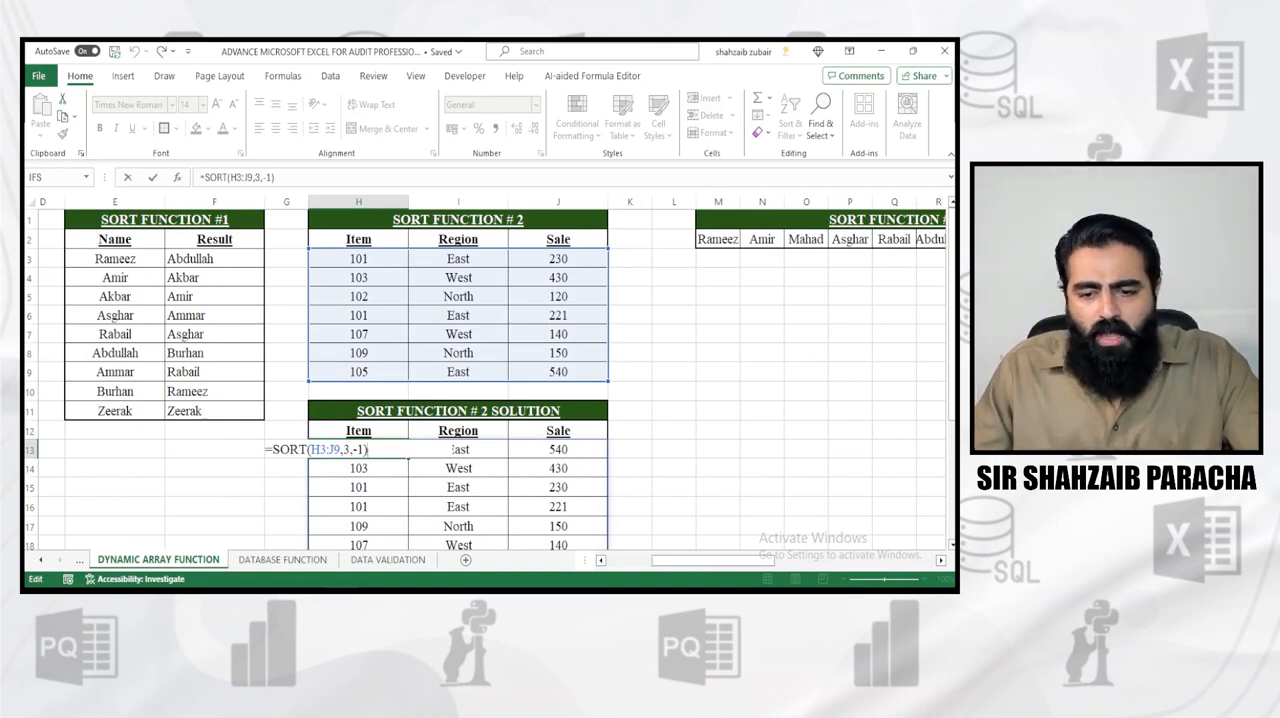
Enter =SORT(M2:U2,,,TRUE) in cell M4 to sort the horizontal name row by column, and select the source row M2:U2 for comparison
left_click(718, 277)
type("=sp")
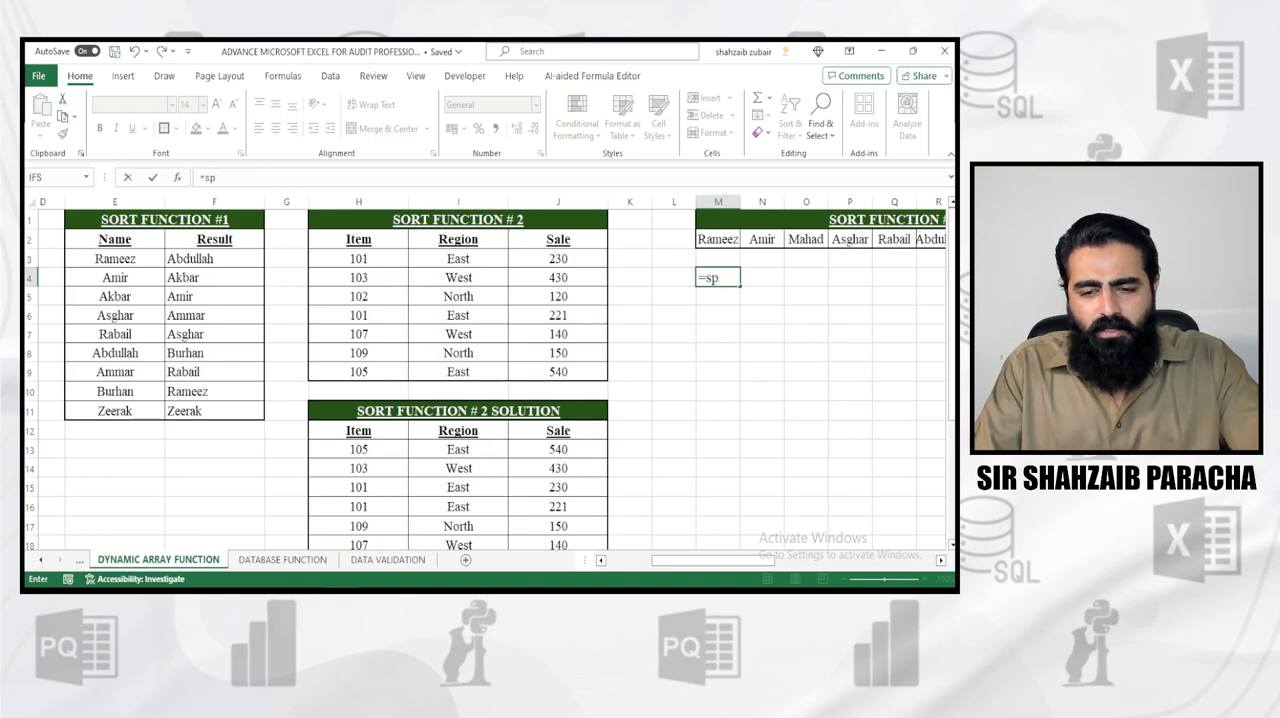
key("BackSpace")
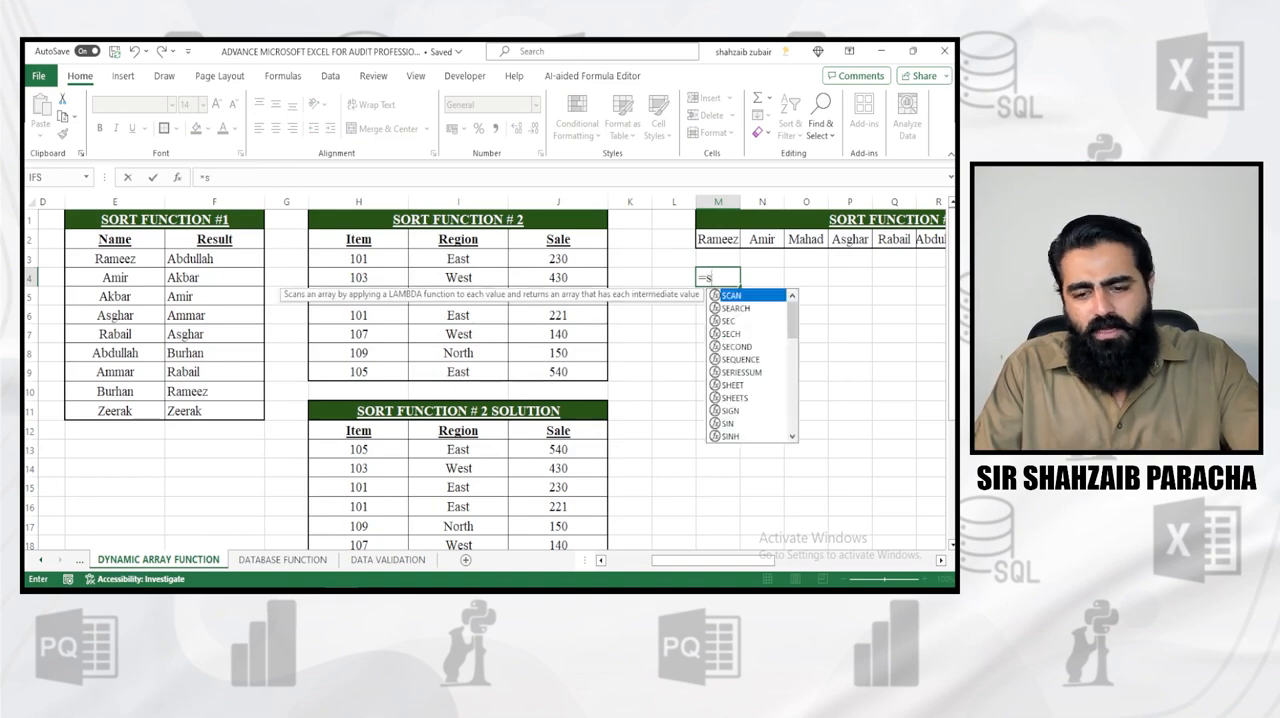
type("ort")
key("Tab")
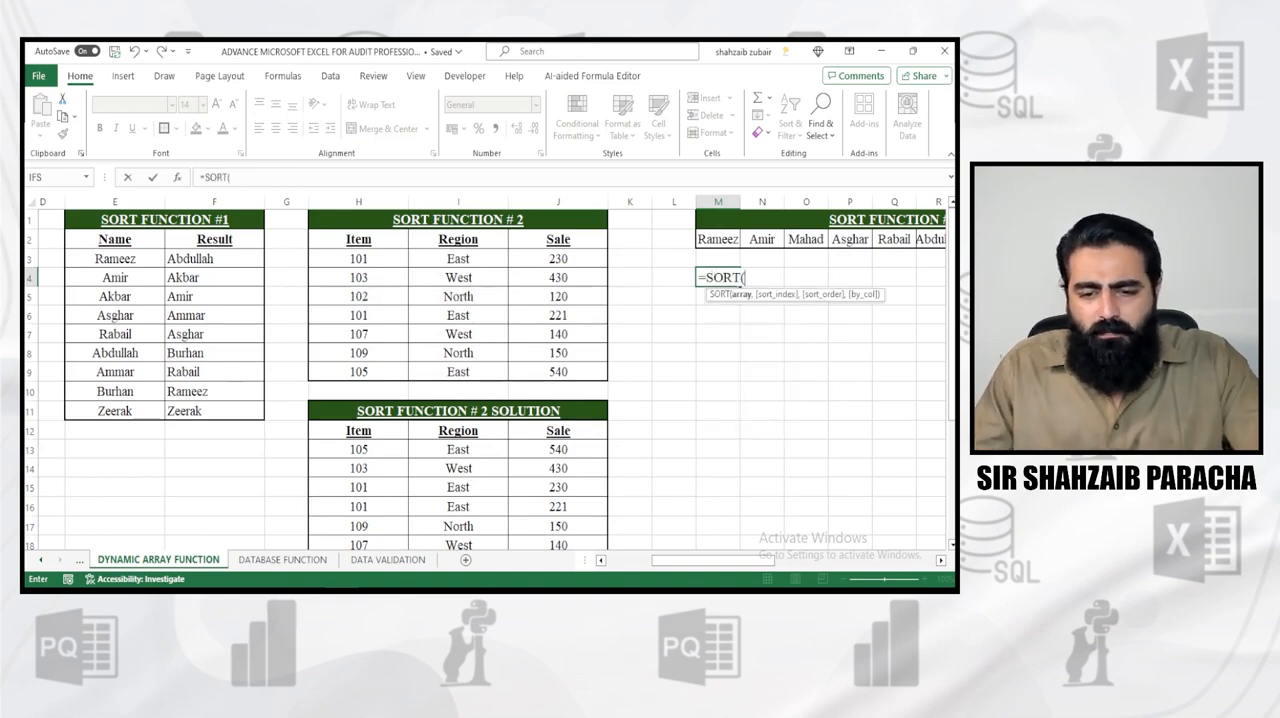
left_click_drag(718, 239, 848, 240)
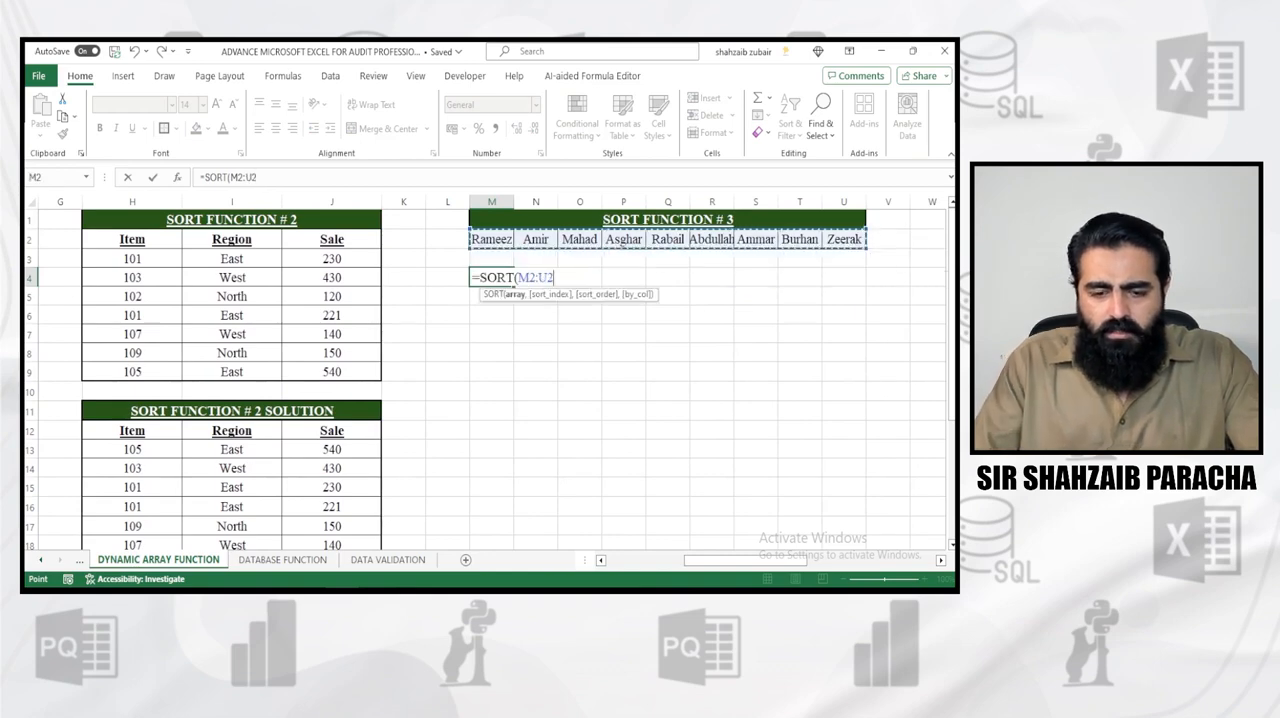
type(",")
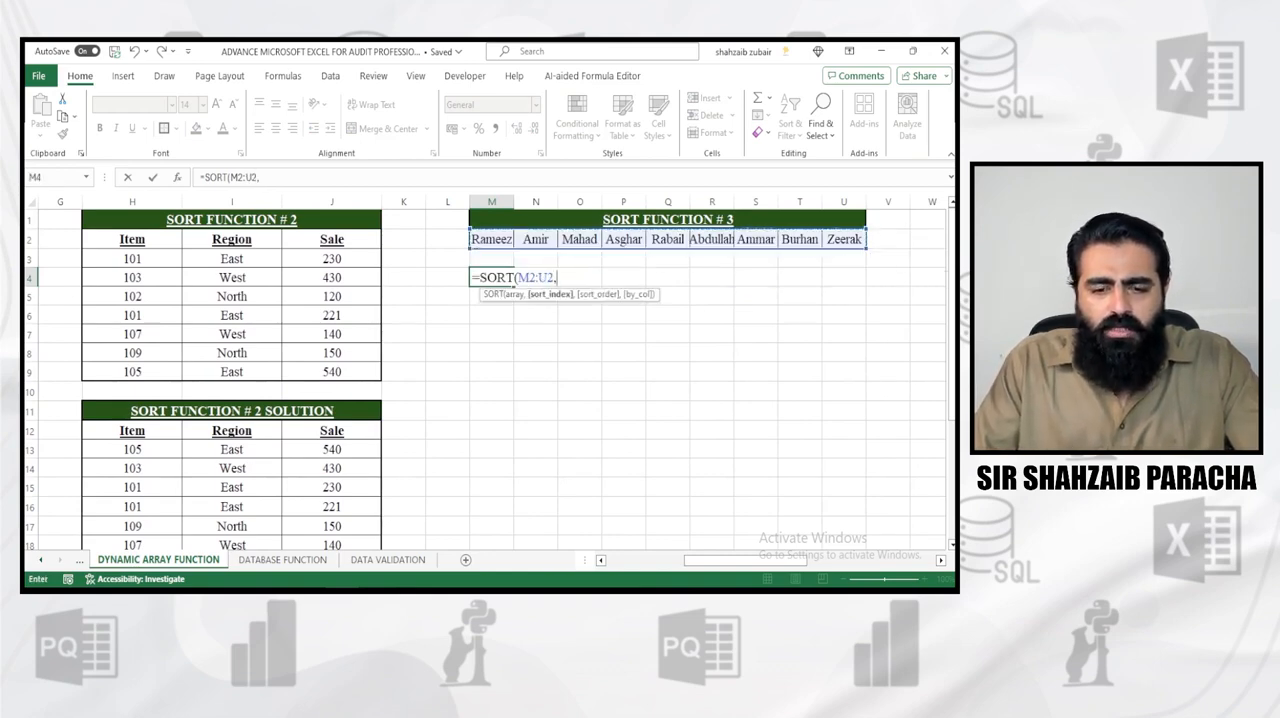
type(",")
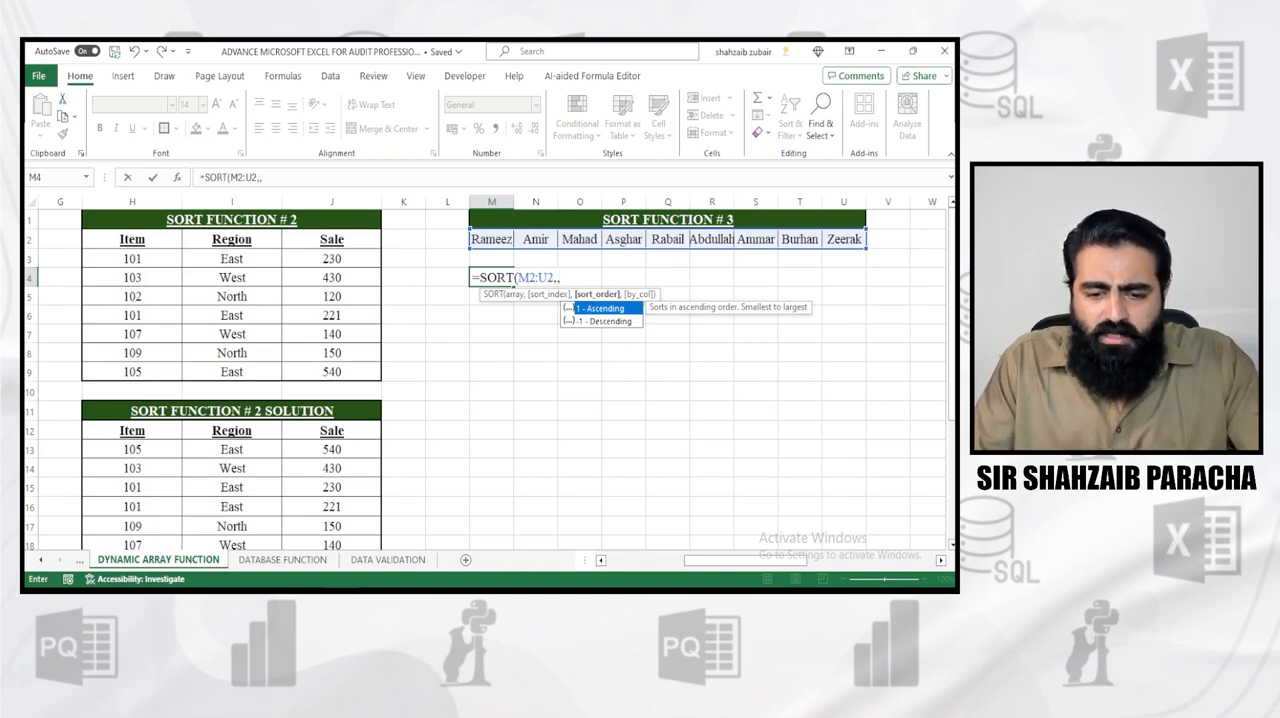
type(",")
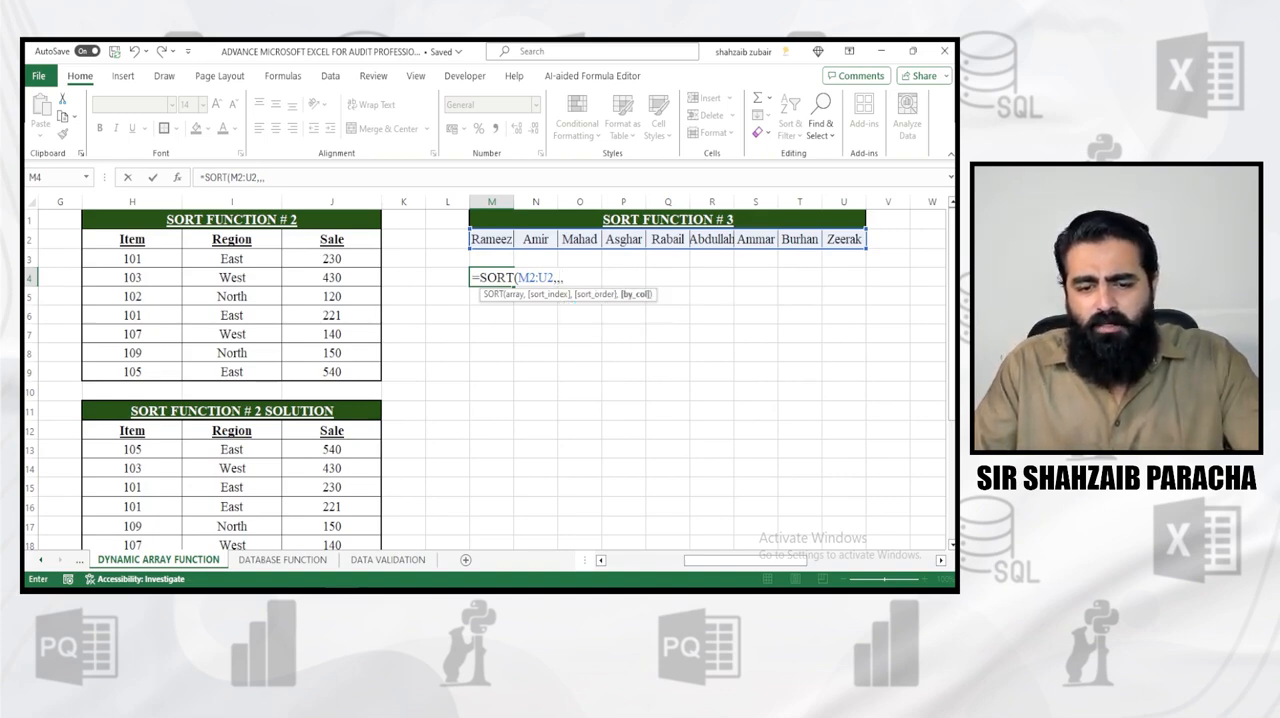
type("TRUE")
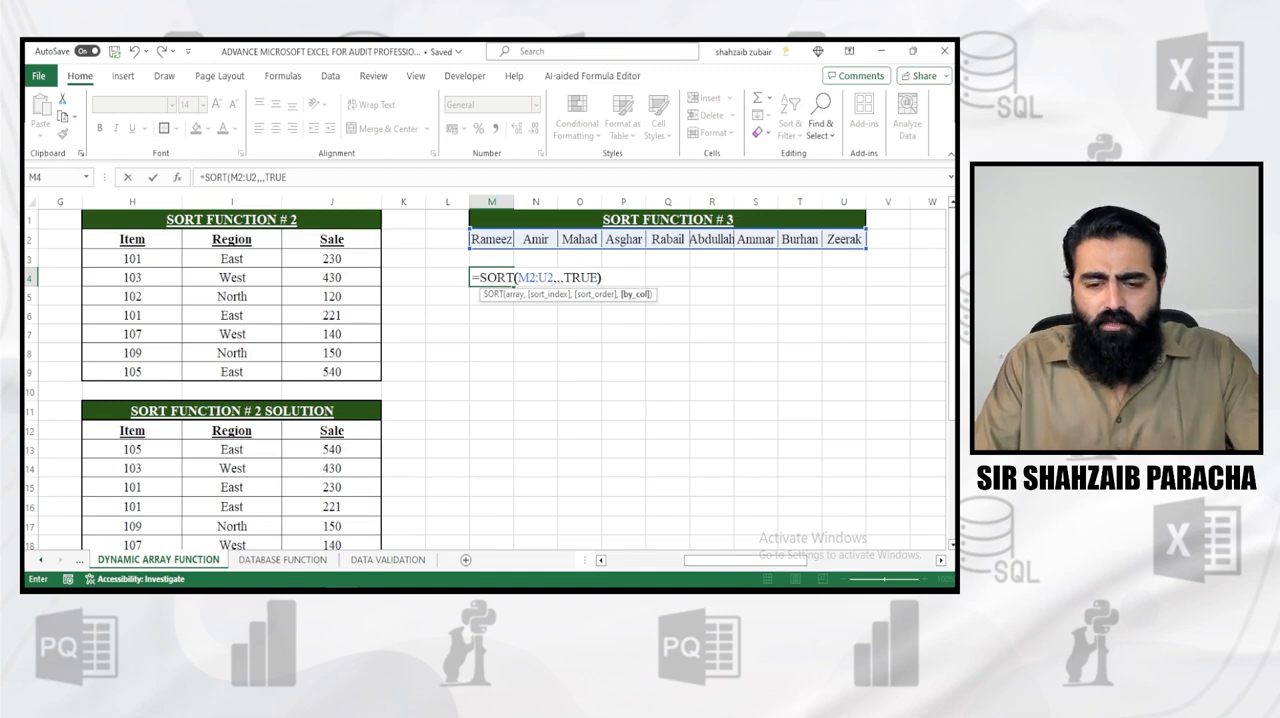
type(")")
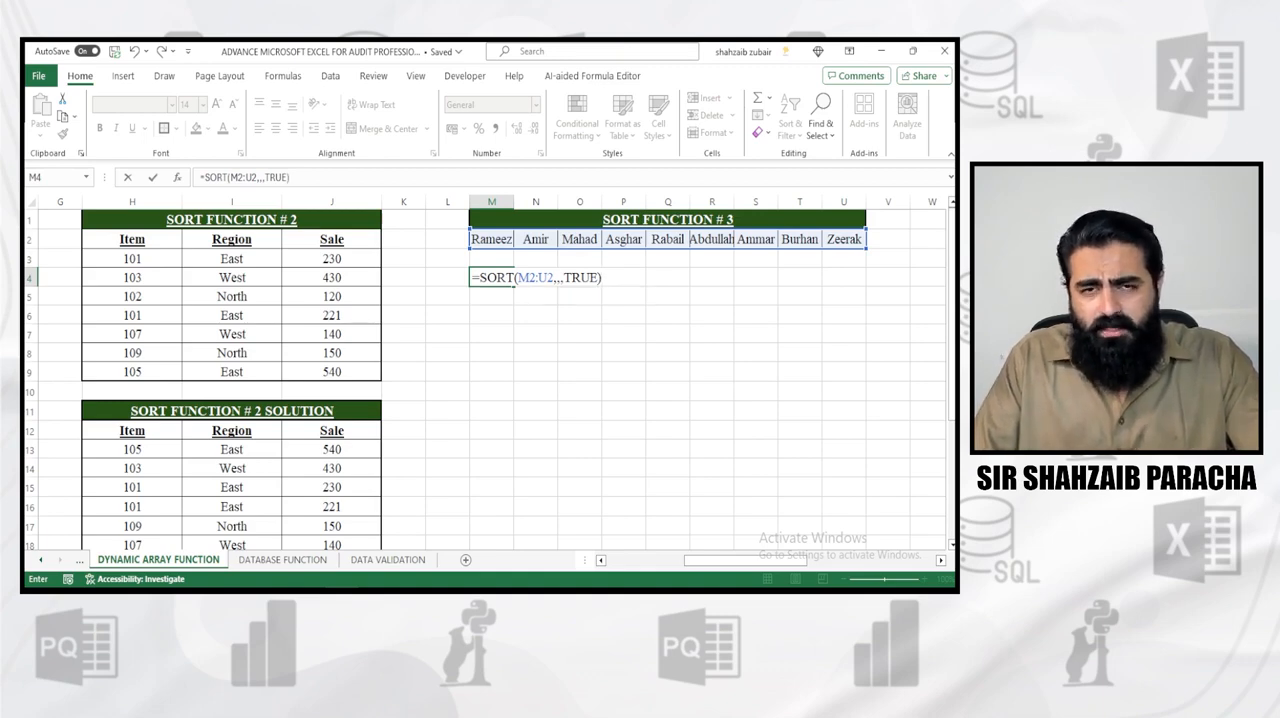
key("Return")
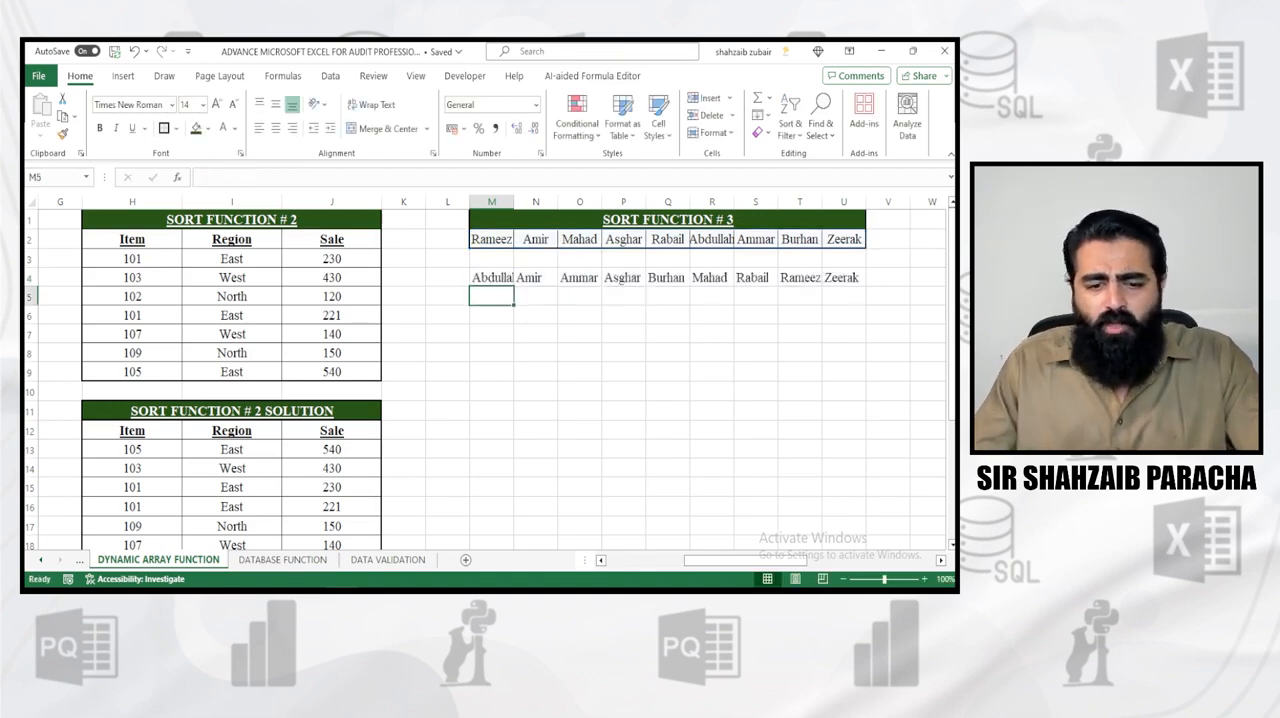
left_click_drag(491, 239, 843, 239)
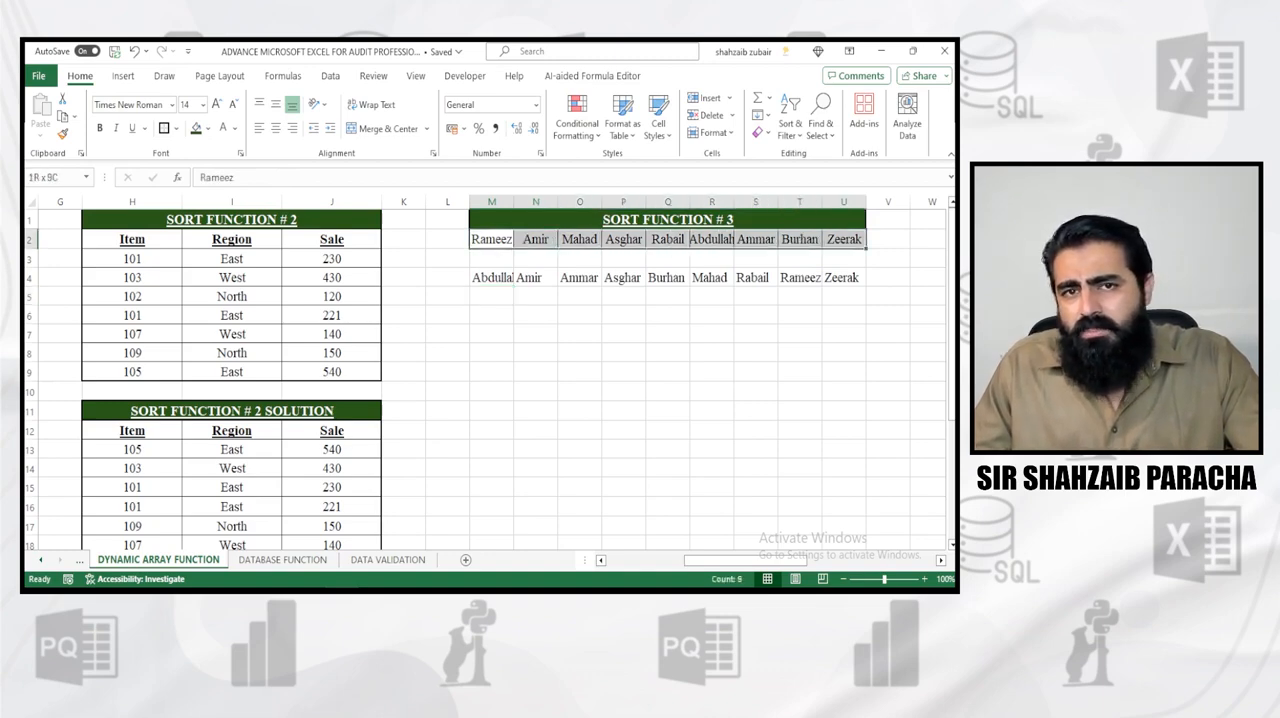
left_click_drag(843, 239, 843, 239)
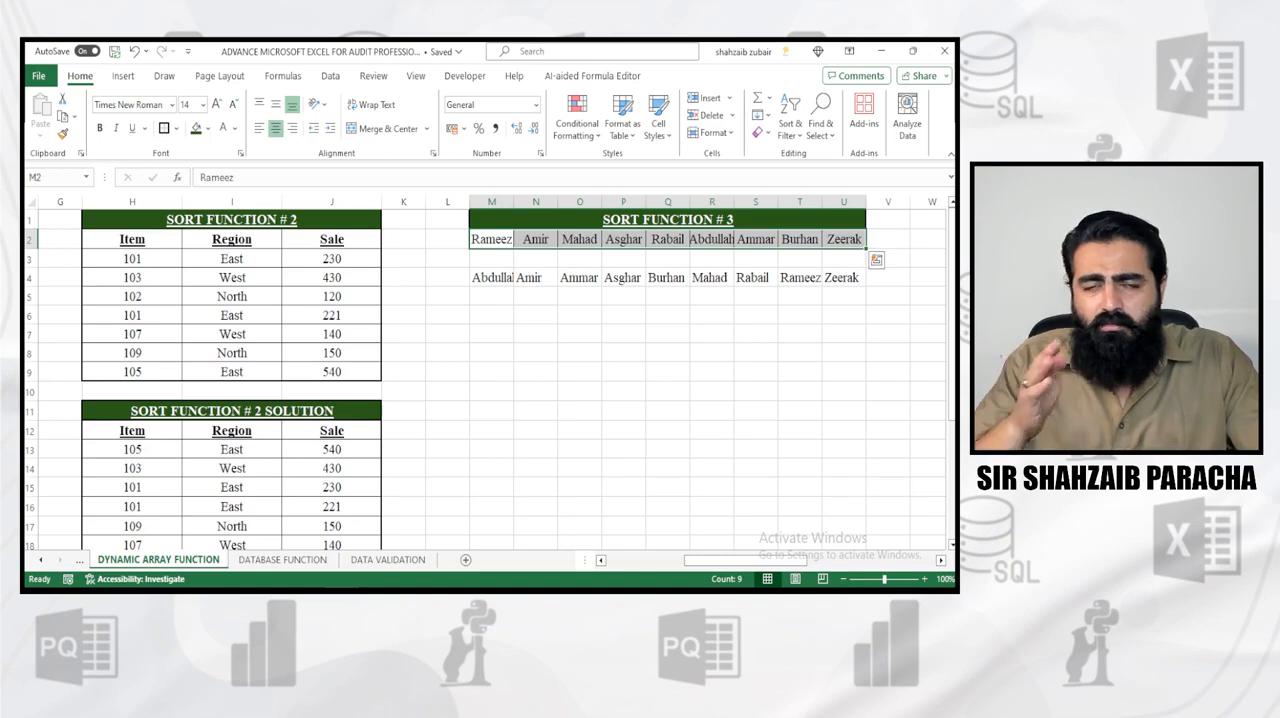
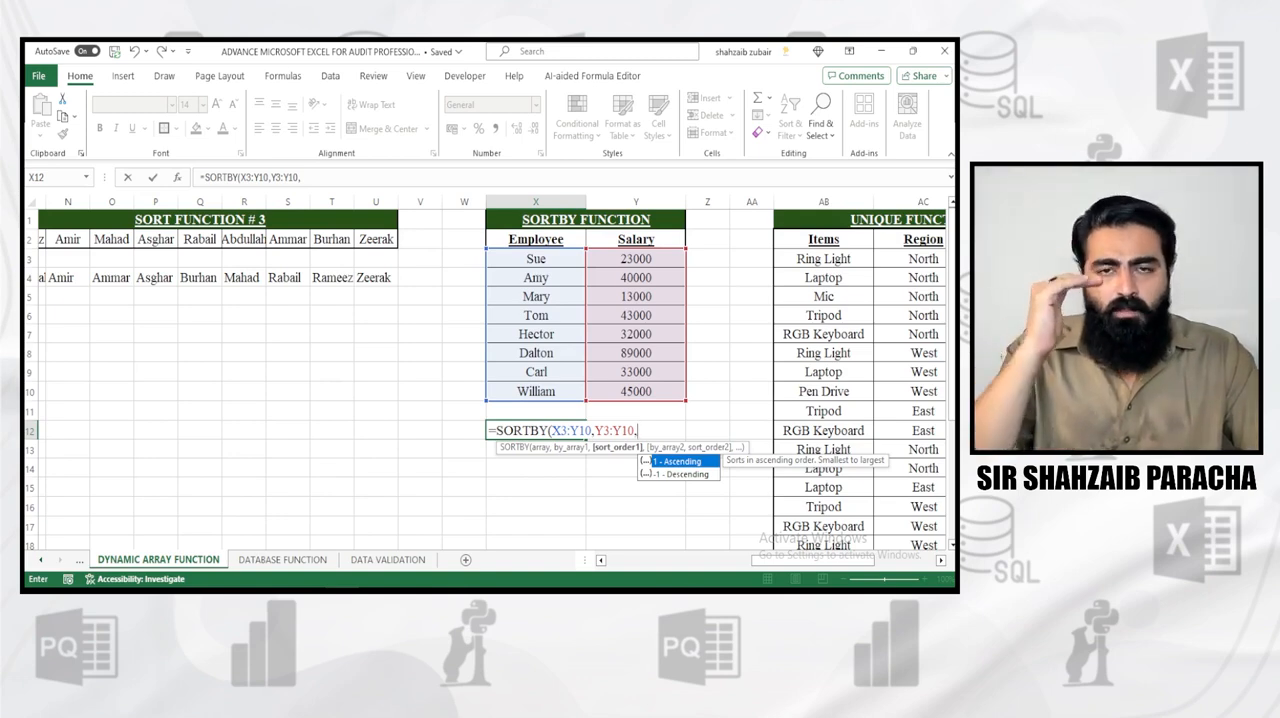
Complete the X12 formula as =SORTBY(X3:Y10,Y3:Y10,-1) to sort employees by descending salary, and select the source and sorted lists for comparison
type("-1)")
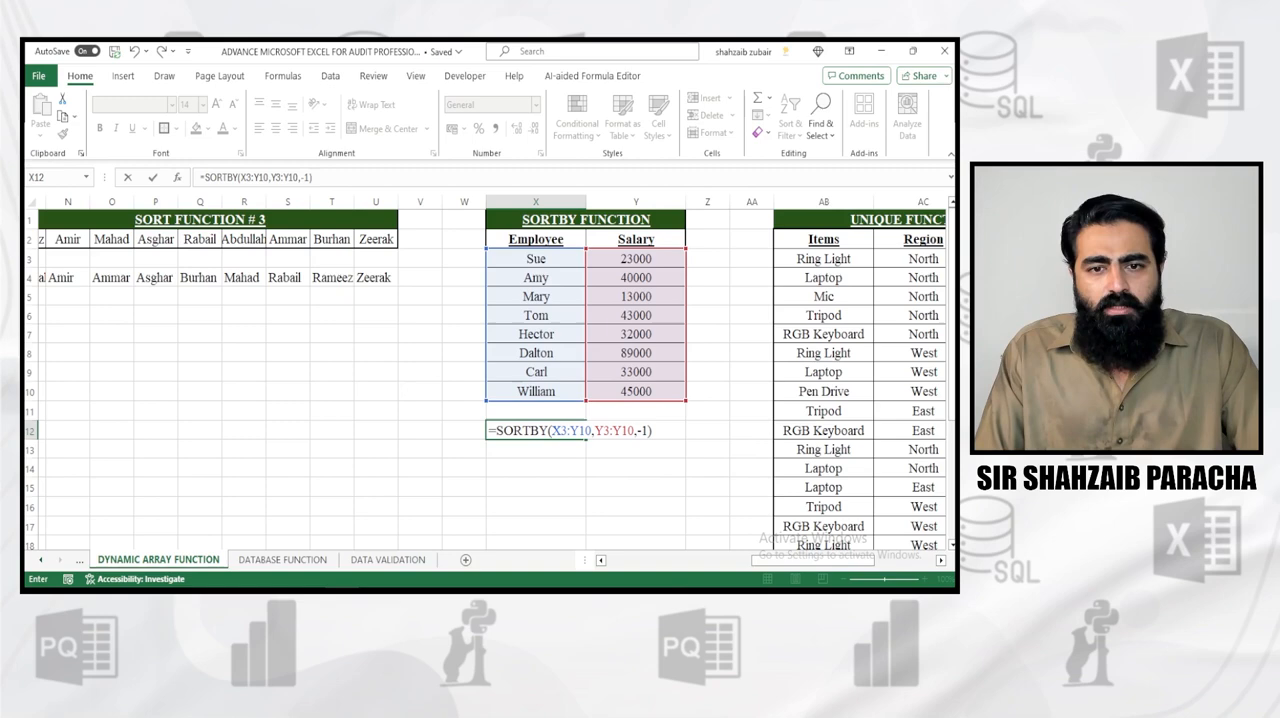
key("Return")
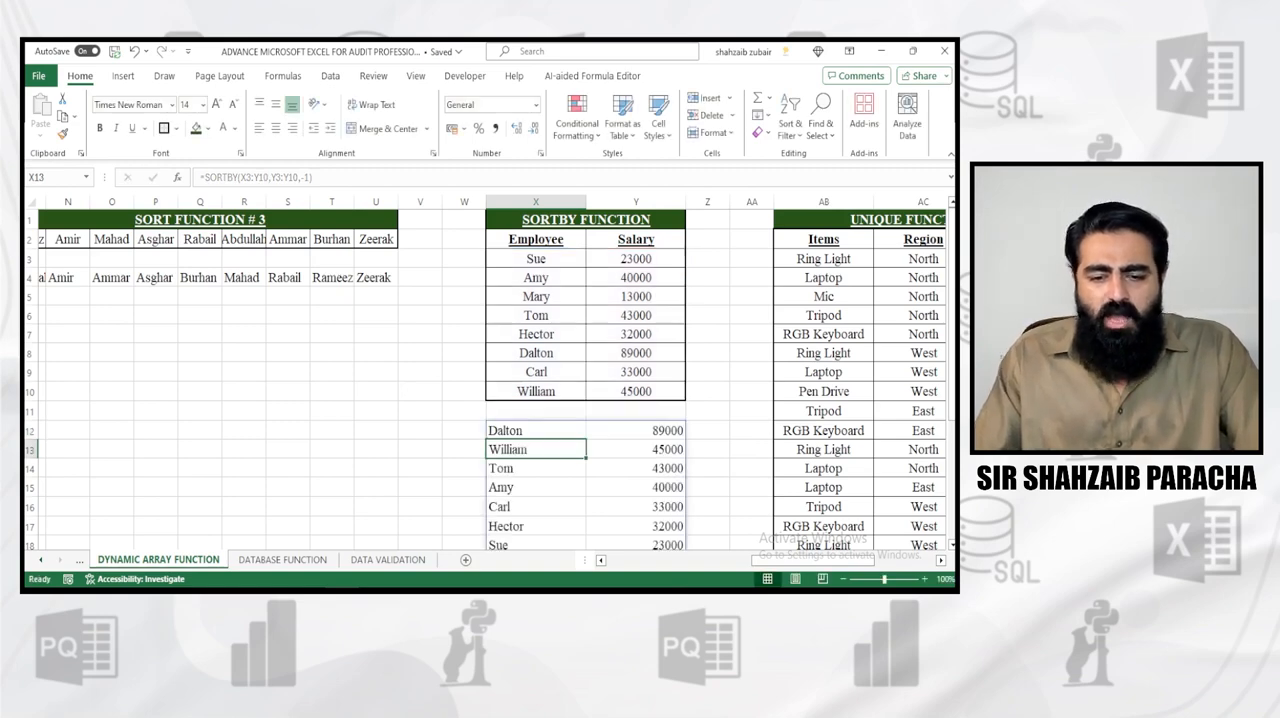
left_click_drag(536, 259, 636, 391)
scroll(636, 391, "down", 2)
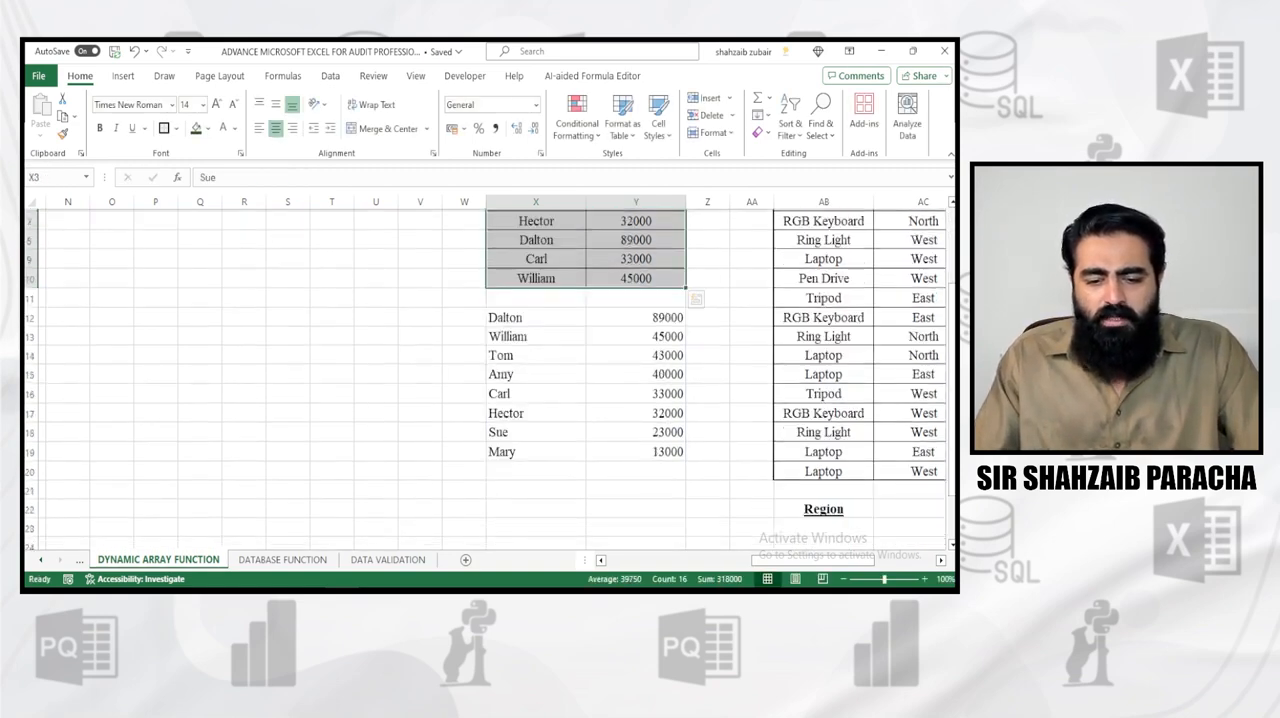
left_click_drag(510, 317, 640, 432)
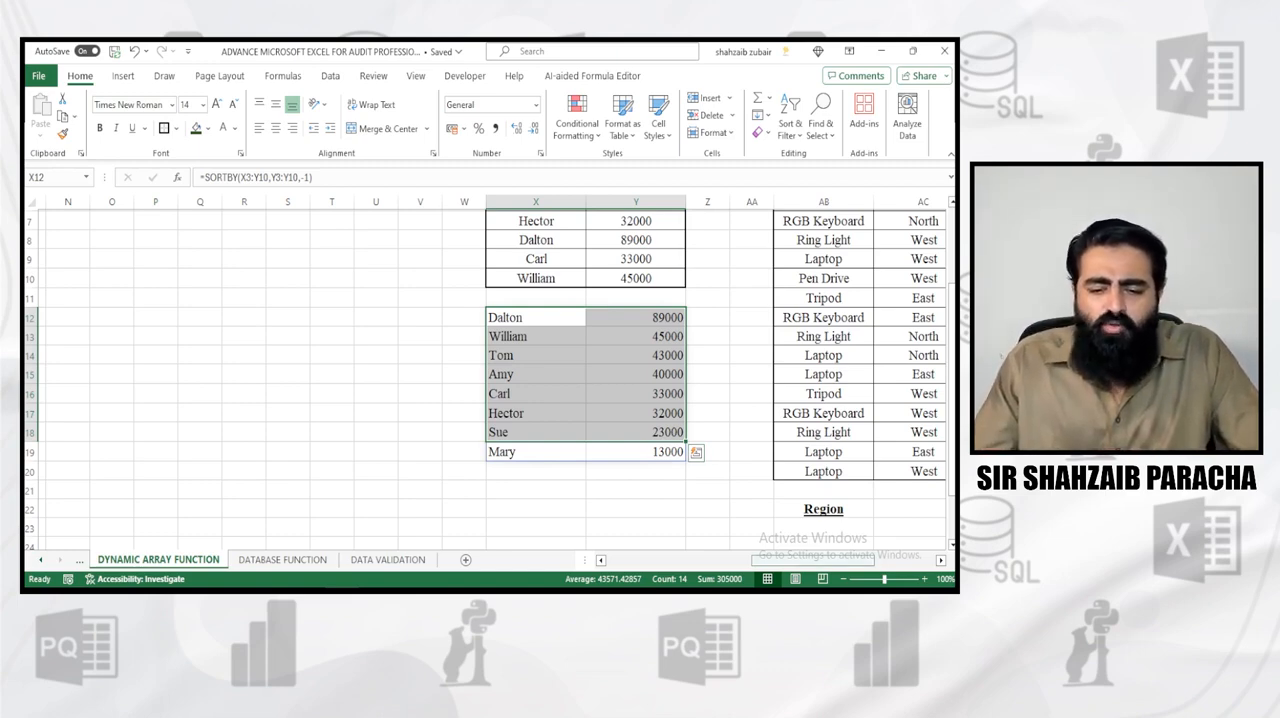
Examine the repeated entries in the Items column of the UNIQUE FUNCTION # 1 table and look at the Remove Duplicates tool
scroll(490, 370, "right", 5)
scroll(490, 370, "down", 3)
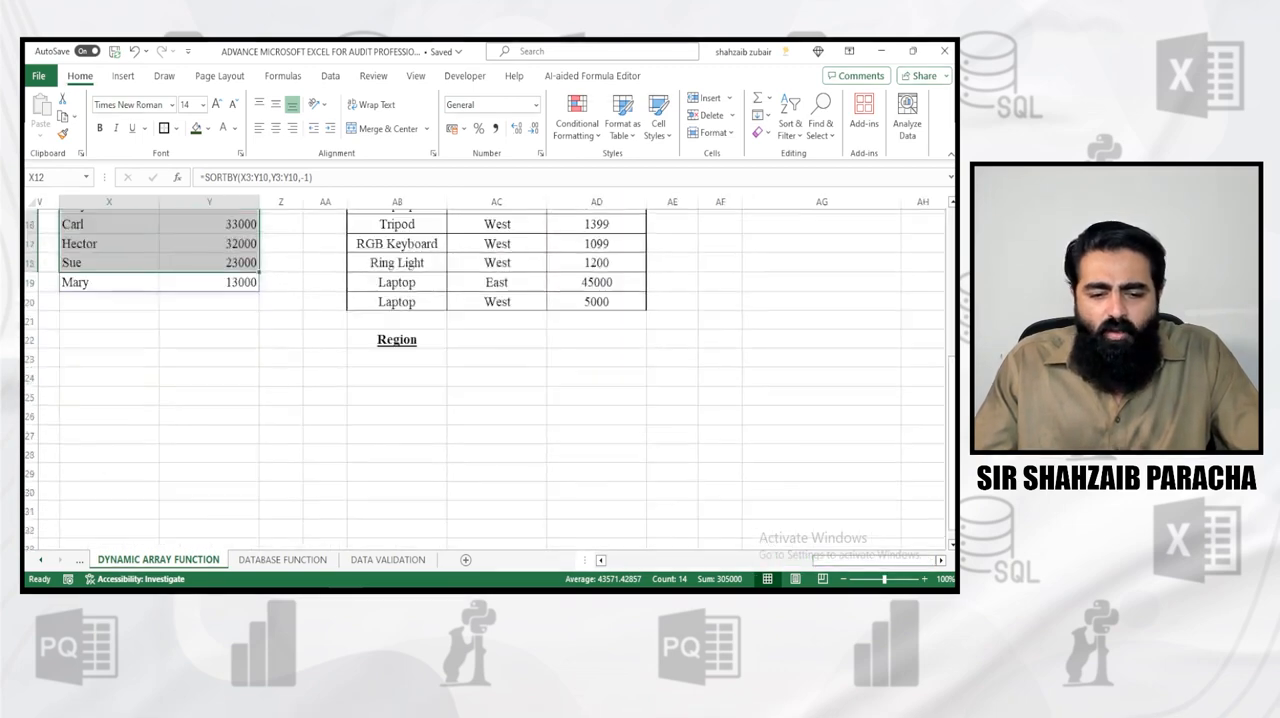
scroll(490, 370, "up", 5)
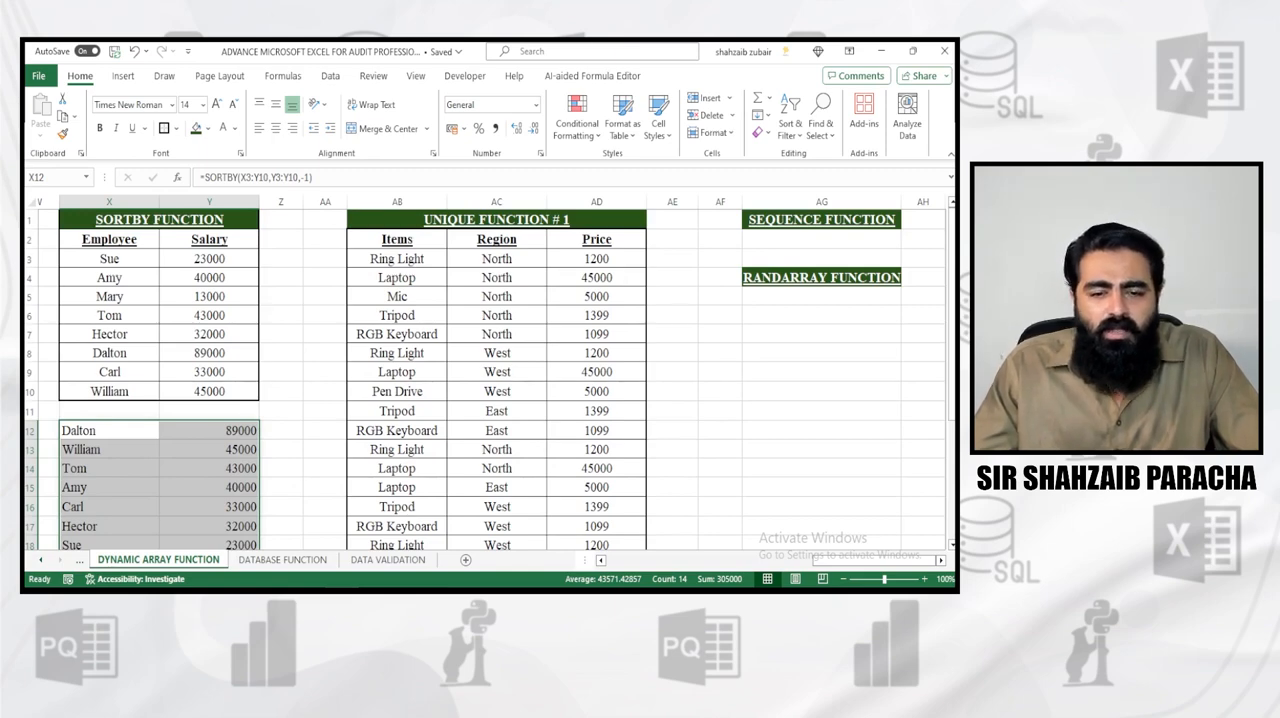
scroll(490, 380, "down", 1)
scroll(490, 380, "up", 1)
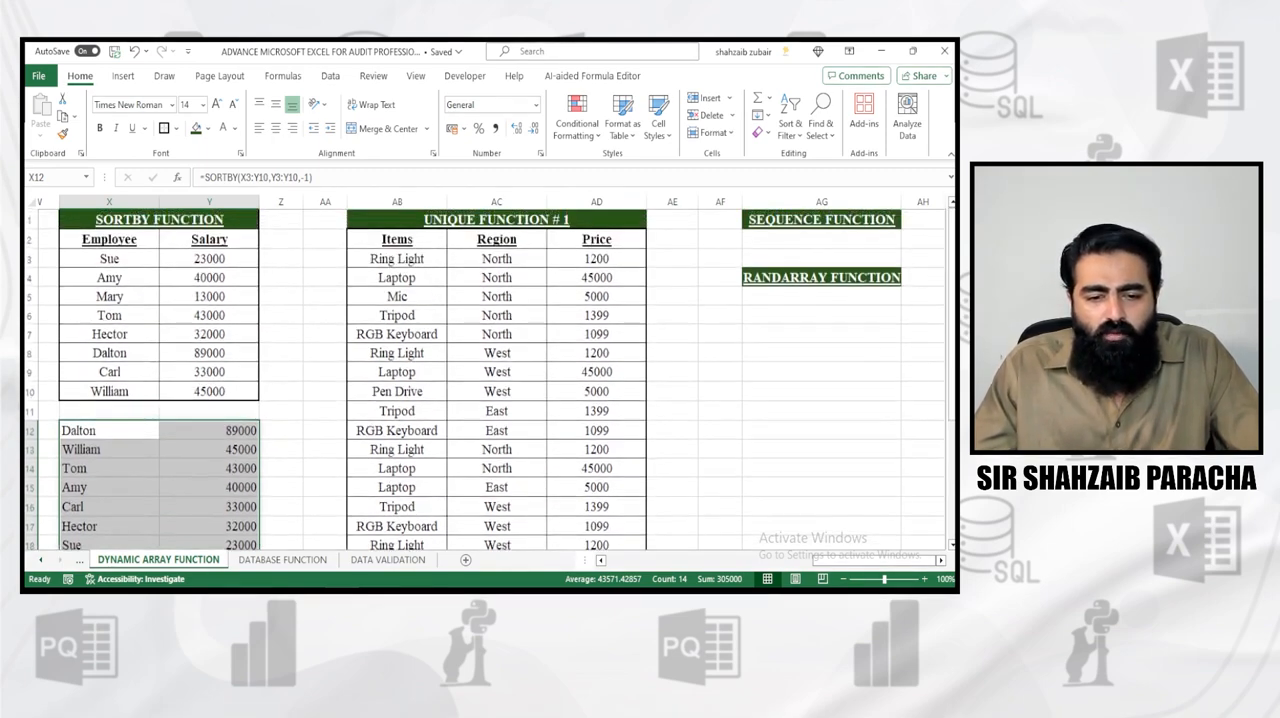
left_click_drag(397, 258, 448, 538)
scroll(448, 538, "up", 1)
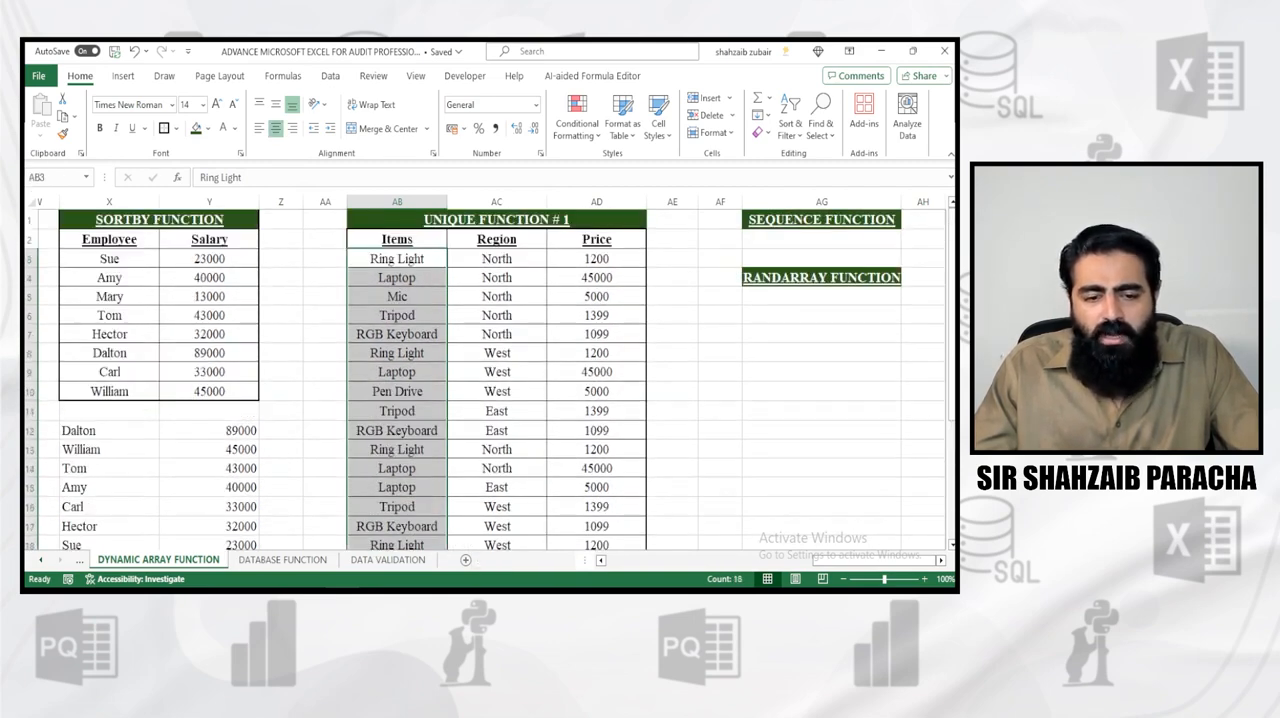
left_click(397, 450)
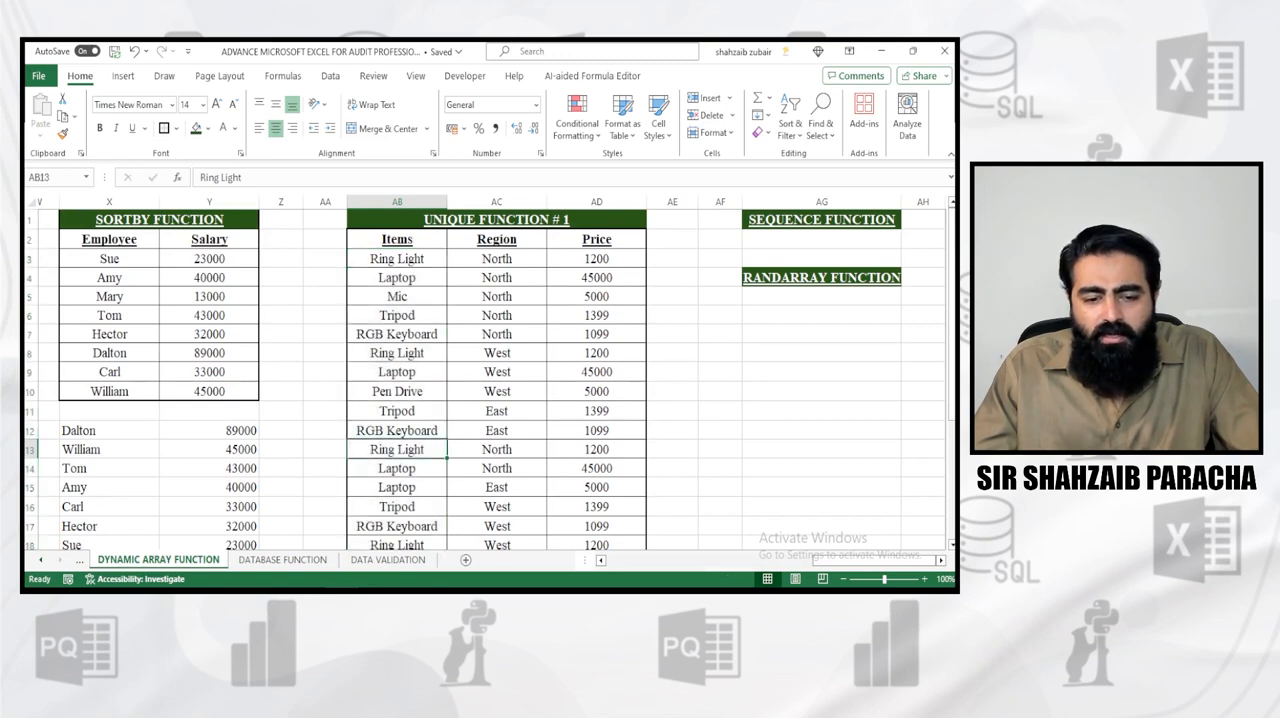
scroll(397, 450, "down", 1)
left_click(397, 489)
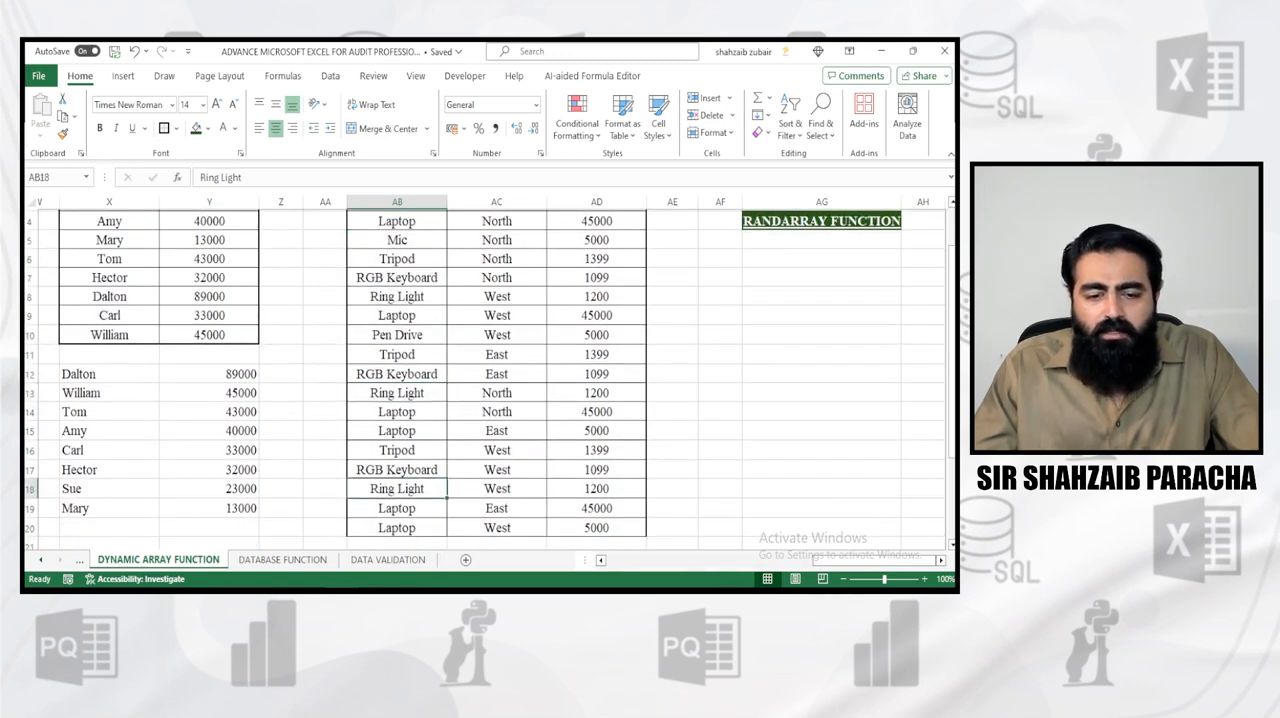
scroll(397, 489, "up", 1)
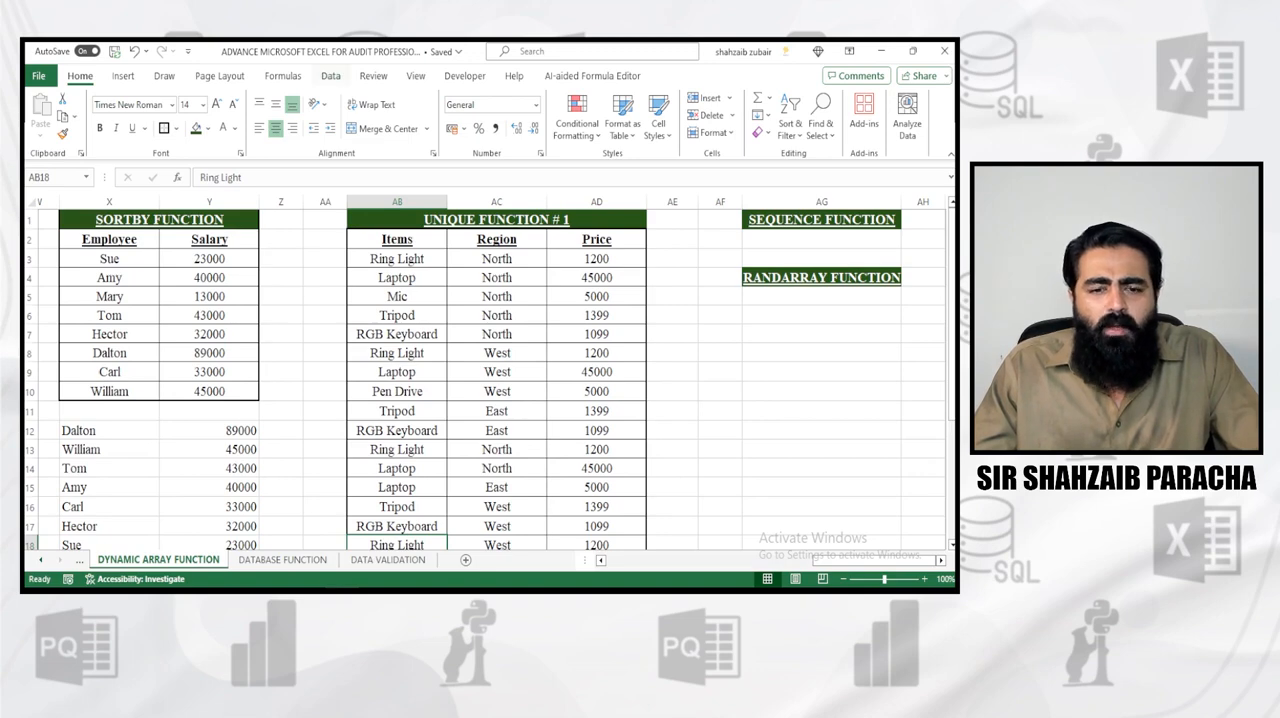
left_click(330, 76)
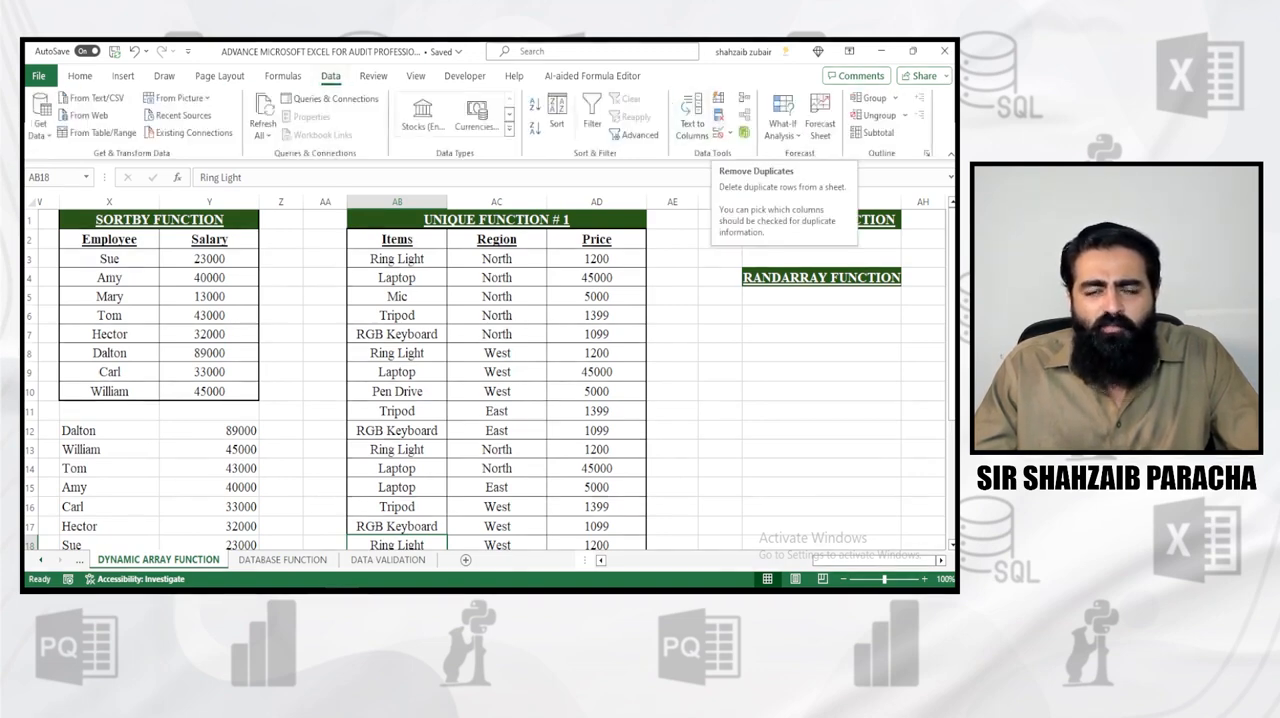
Enter =UNIQUE(AB3:AB20) in cell AE3 to list the distinct items of the UNIQUE FUNCTION # 1 table
left_click(672, 259)
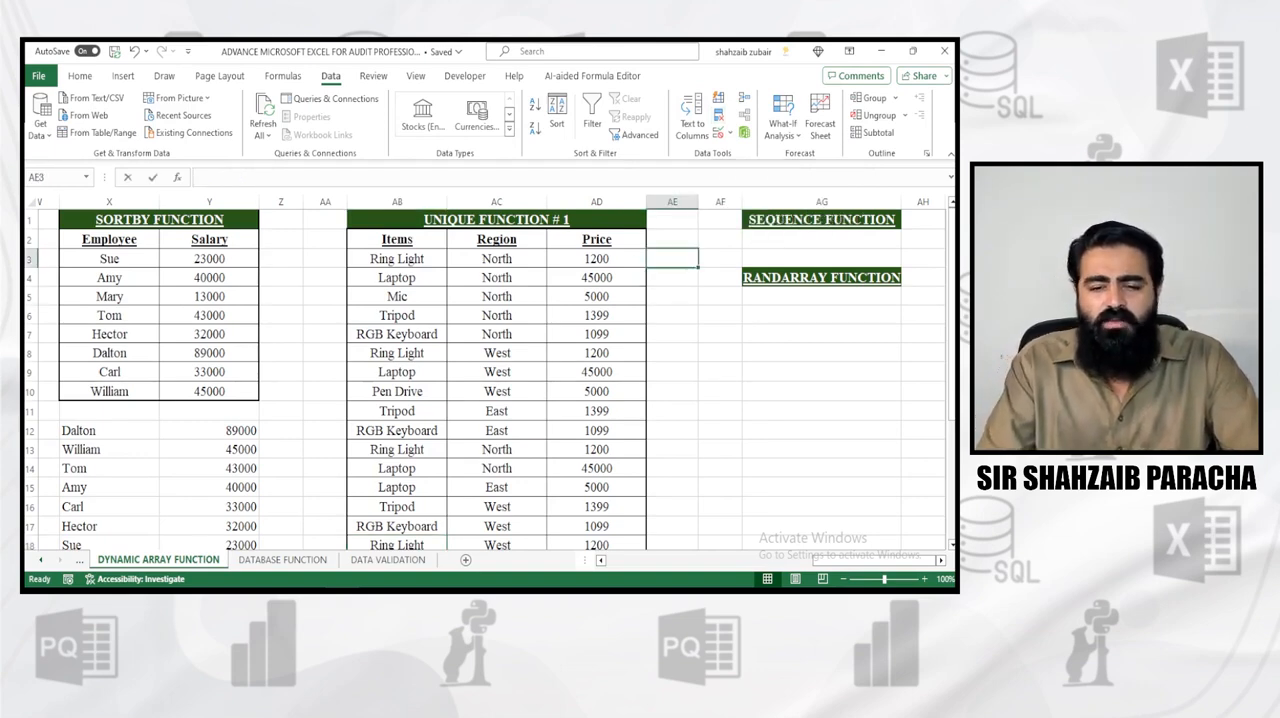
type("=")
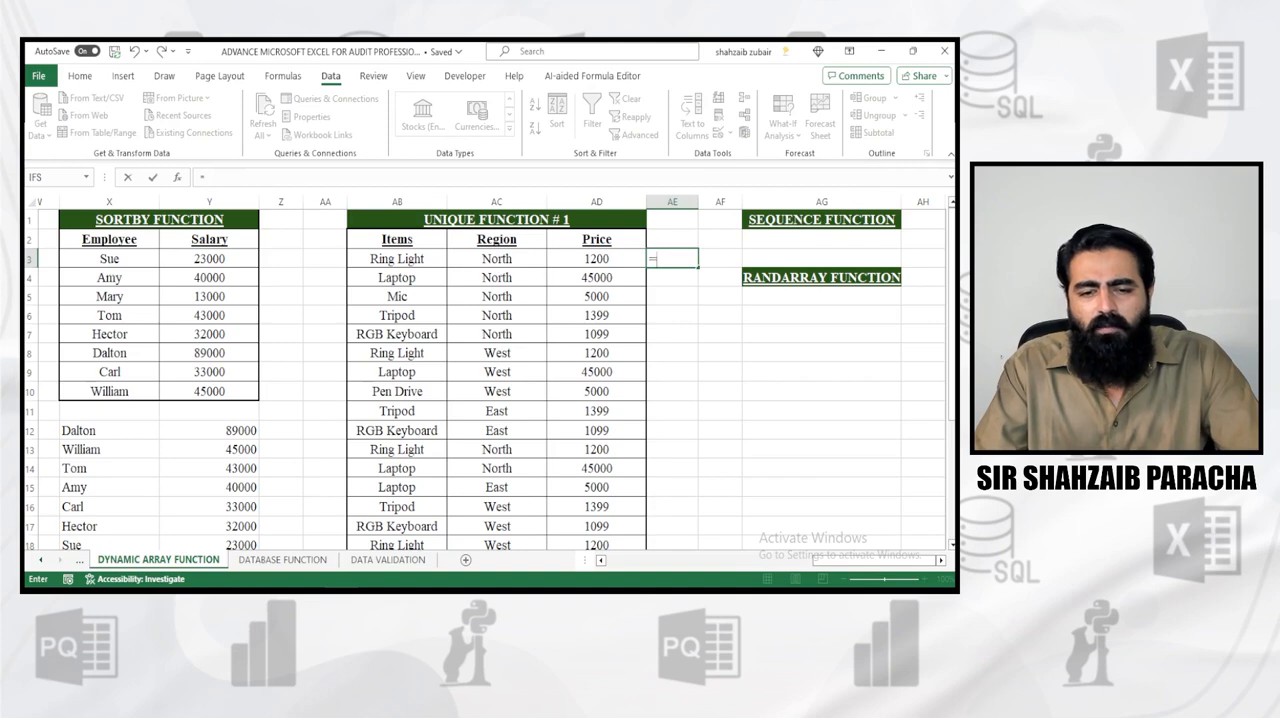
type("uniq")
key("Tab")
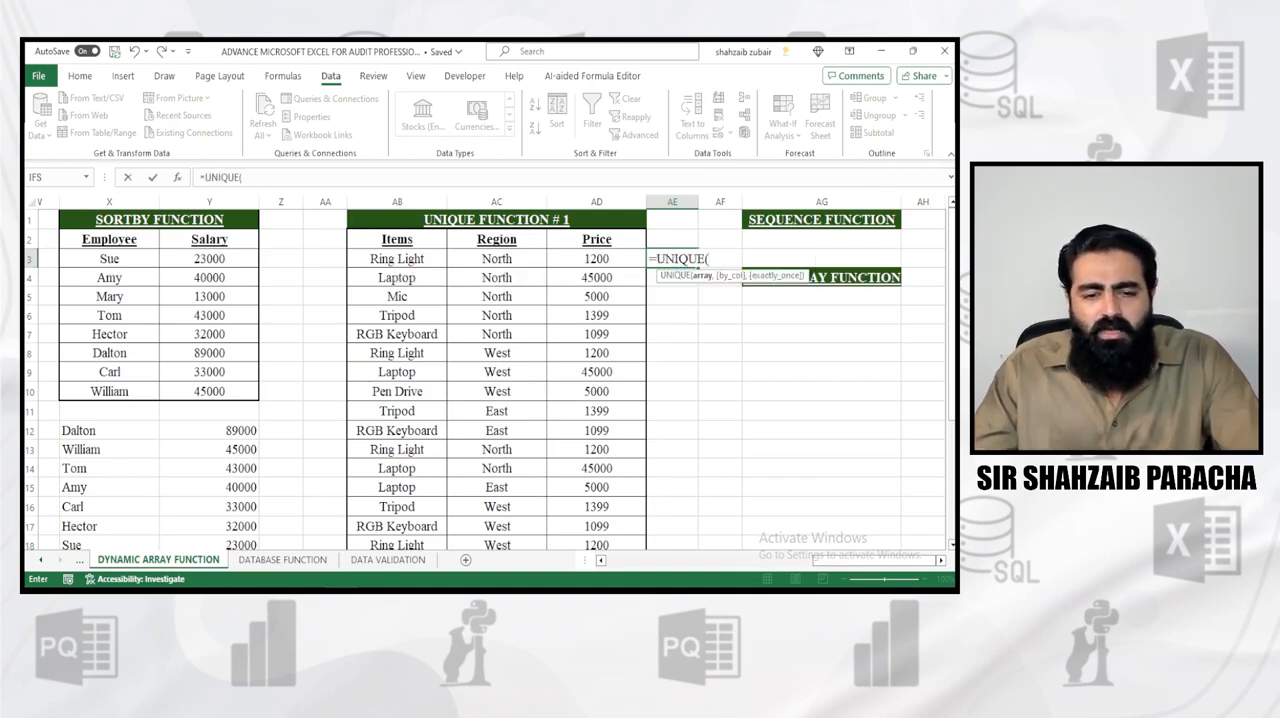
left_click_drag(397, 258, 409, 530)
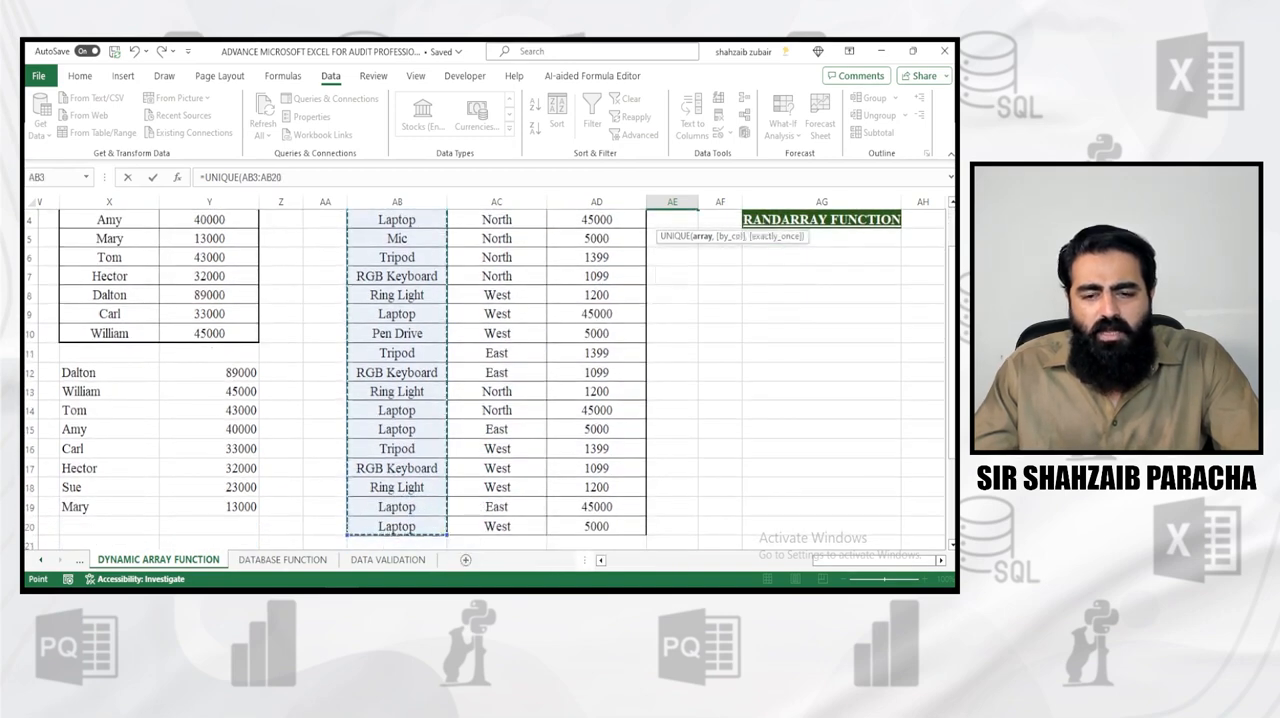
type(")")
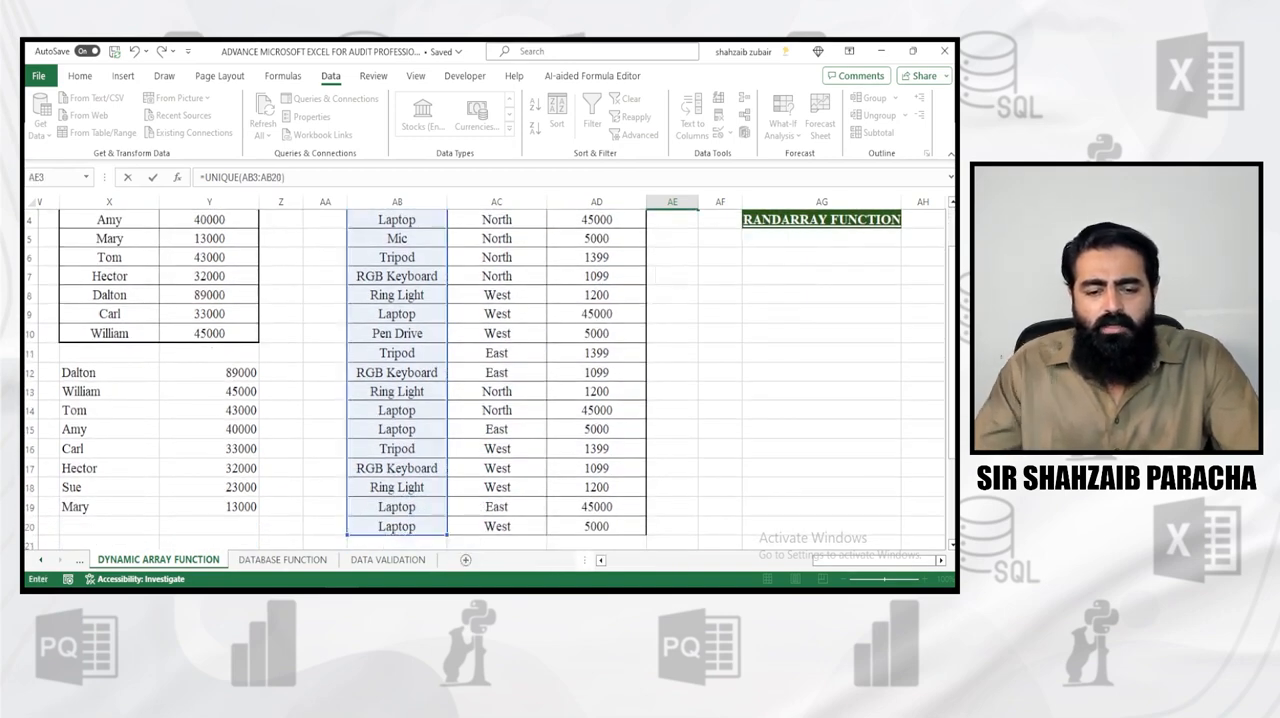
scroll(490, 380, "up", 1)
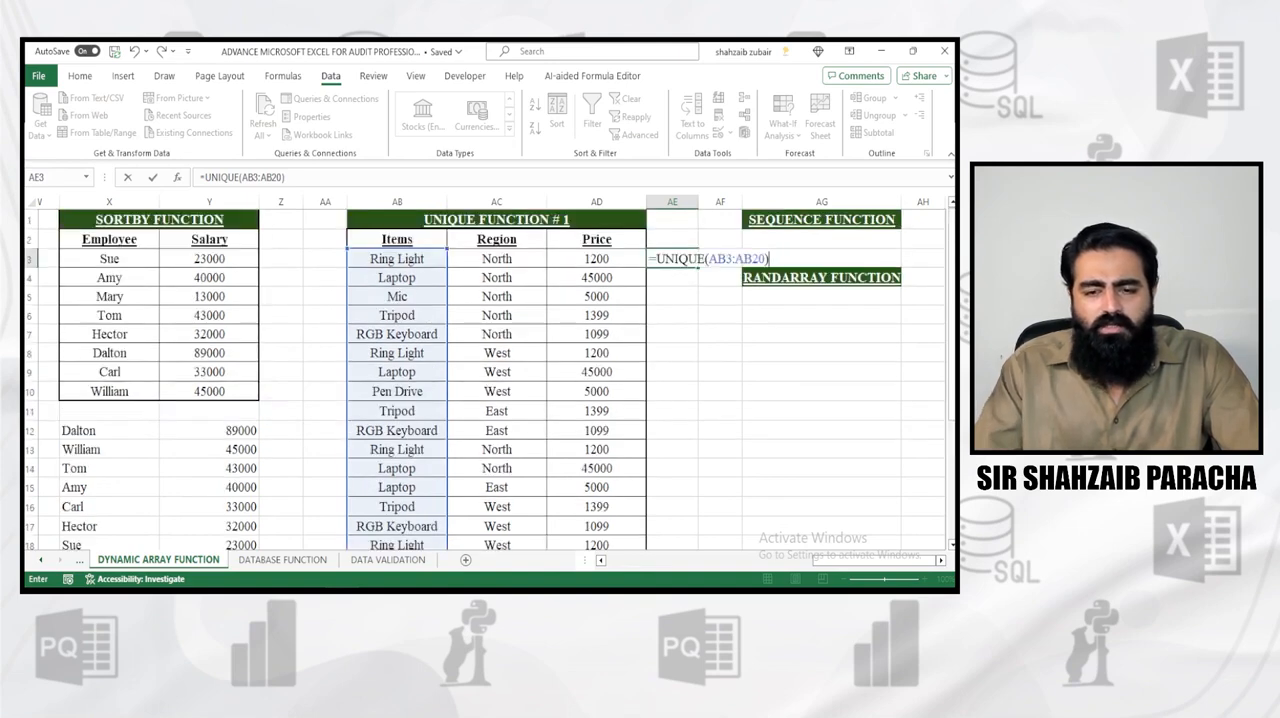
key("Return")
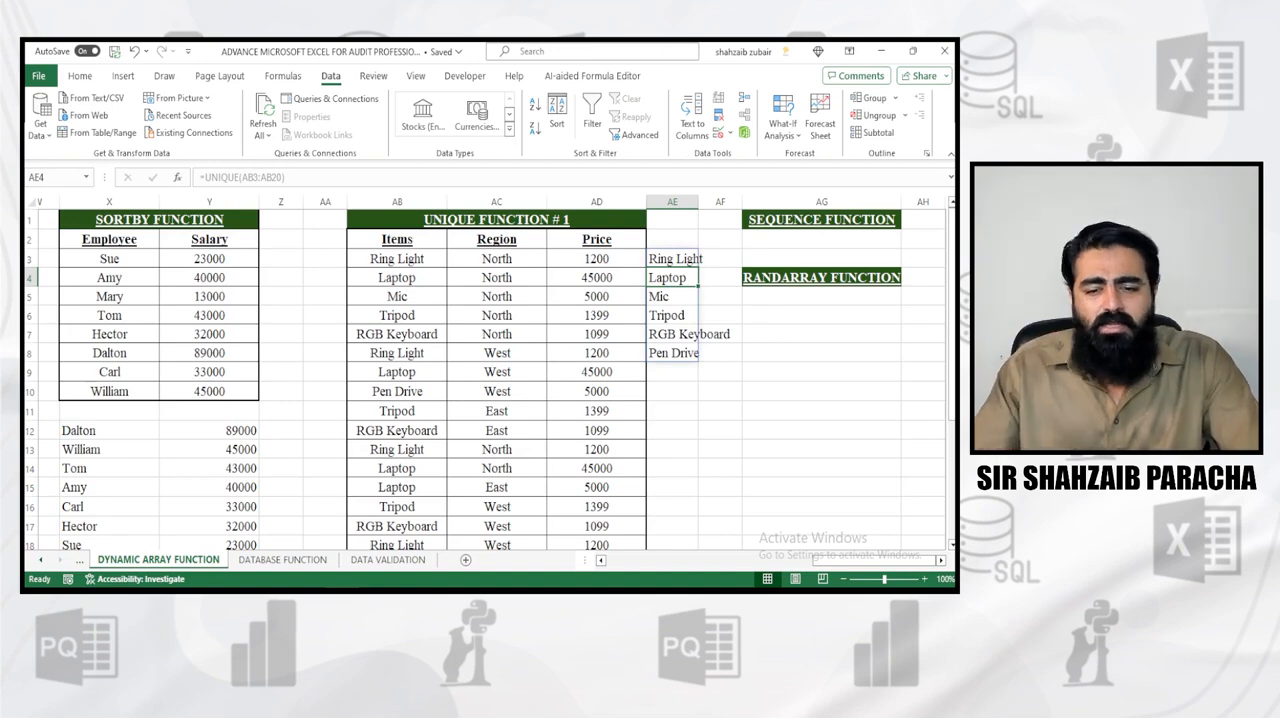
Add the heading "Item" in cell AE2 above the unique items list, and make it bold, underlined and centered
left_click(672, 372)
left_click(672, 240)
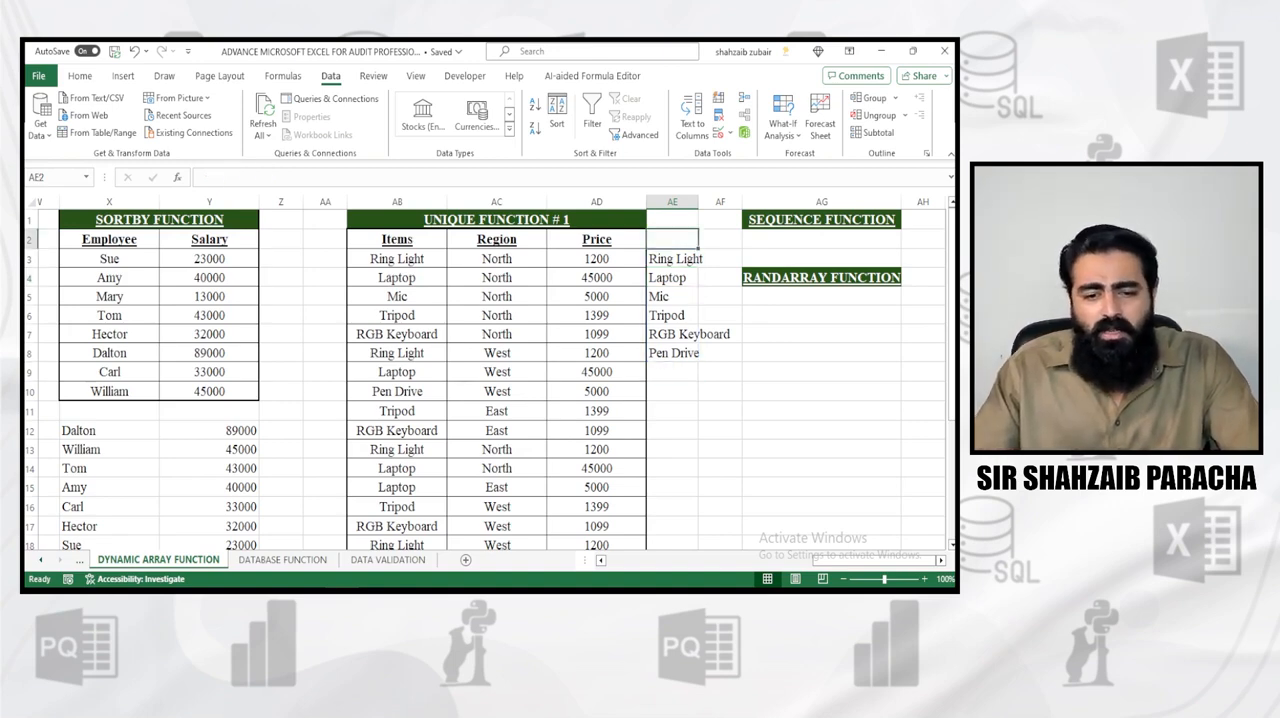
type("Item")
key("Return")
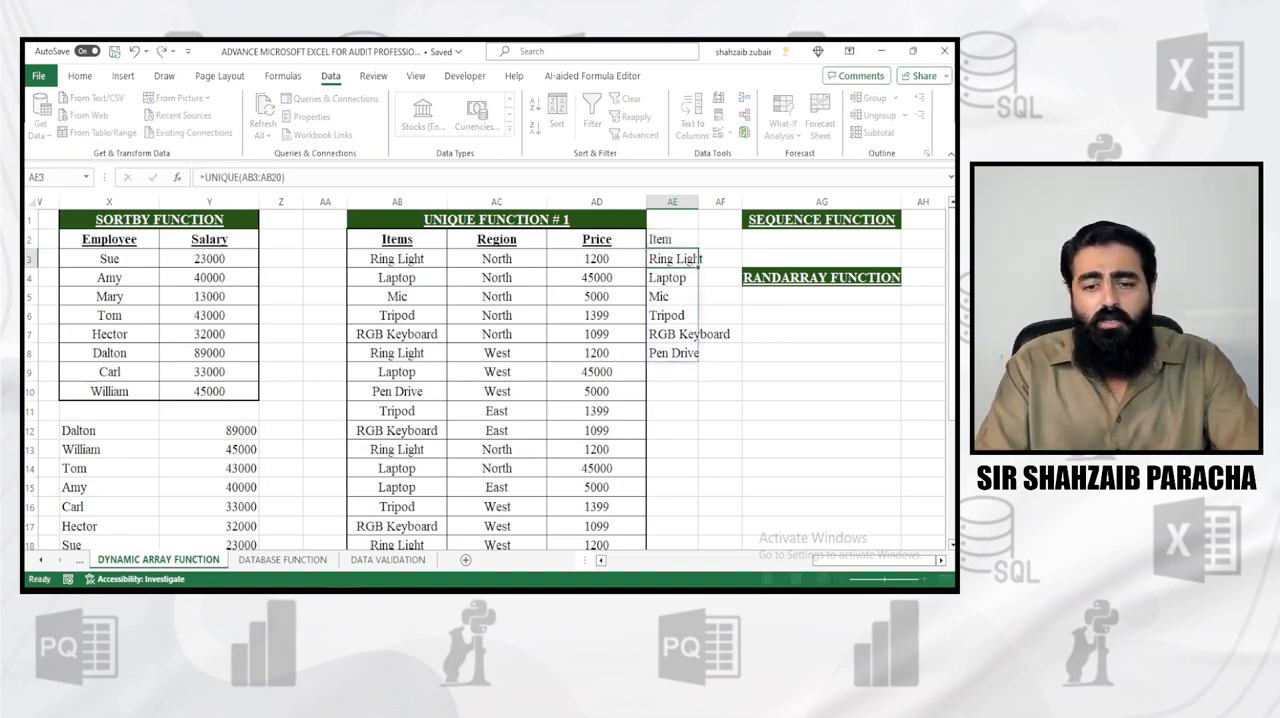
key("Down")
key("Down")
key("Up")
key("Up")
key("Up")
key("ctrl+b")
key("ctrl+u")
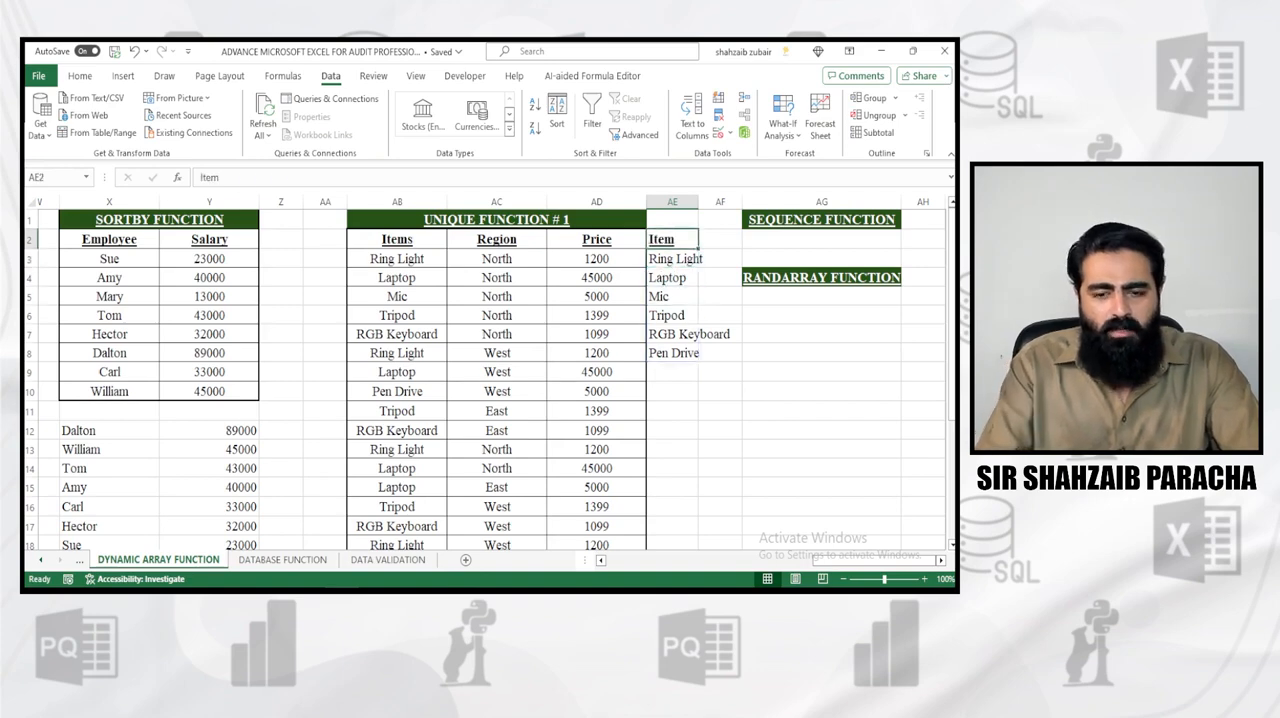
key("alt+h")
key("a")
key("c")
Add the heading "Region" in cell AE10 below the unique items list, formatted bold, underlined and centered
key("Down")
key("Down")
key("Down")
key("Down")
key("Down")
key("Down")
key("Down")
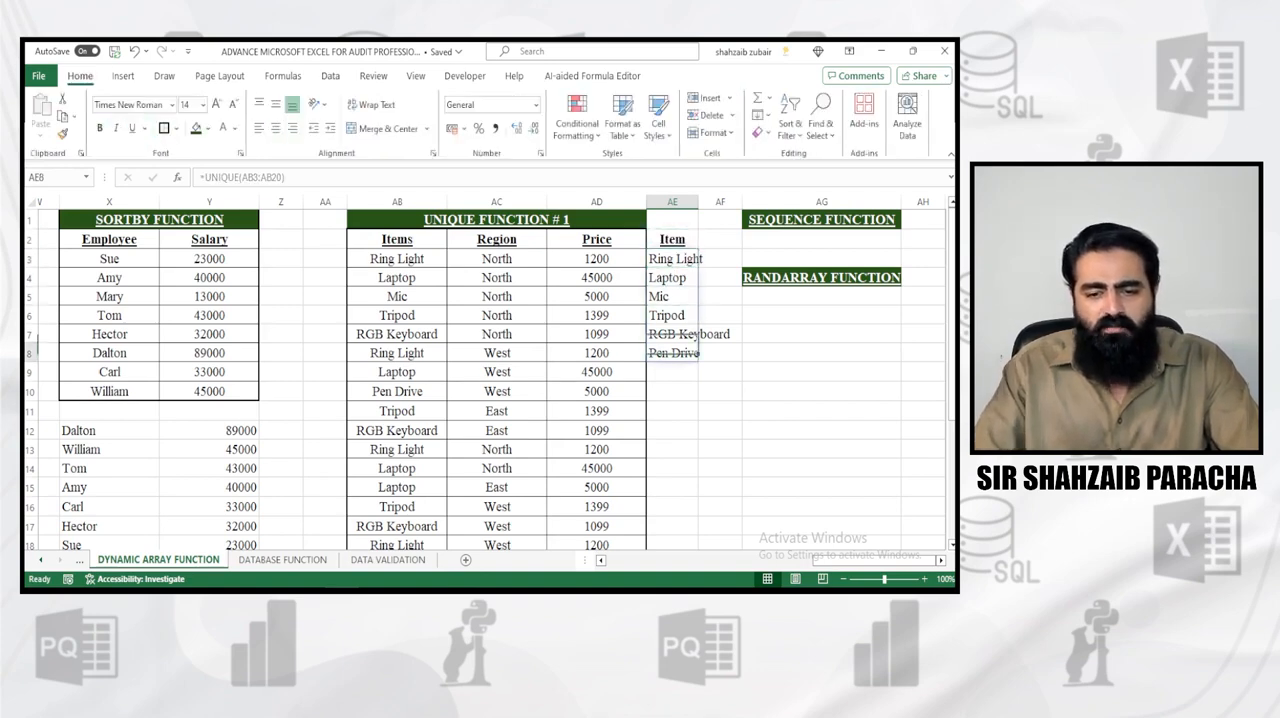
key("Down")
type("Region")
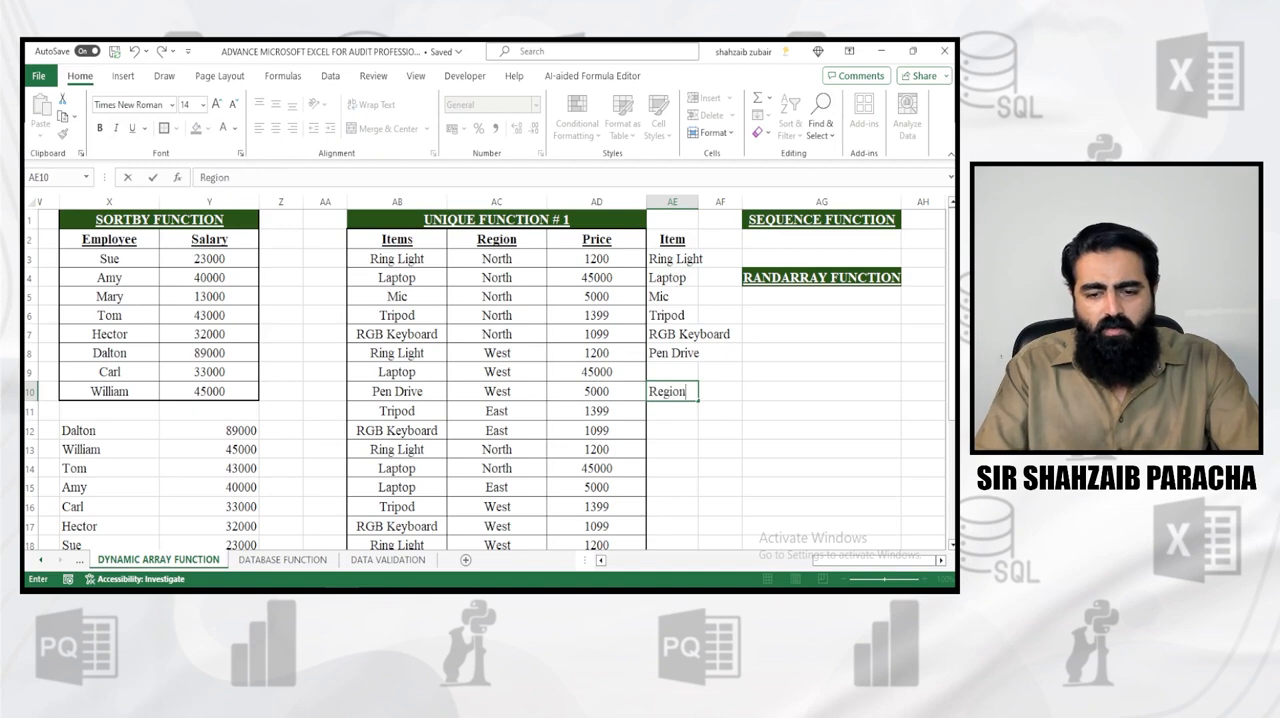
key("Return")
key("Up")
key("ctrl+b")
key("ctrl+u")
key("alt+h")
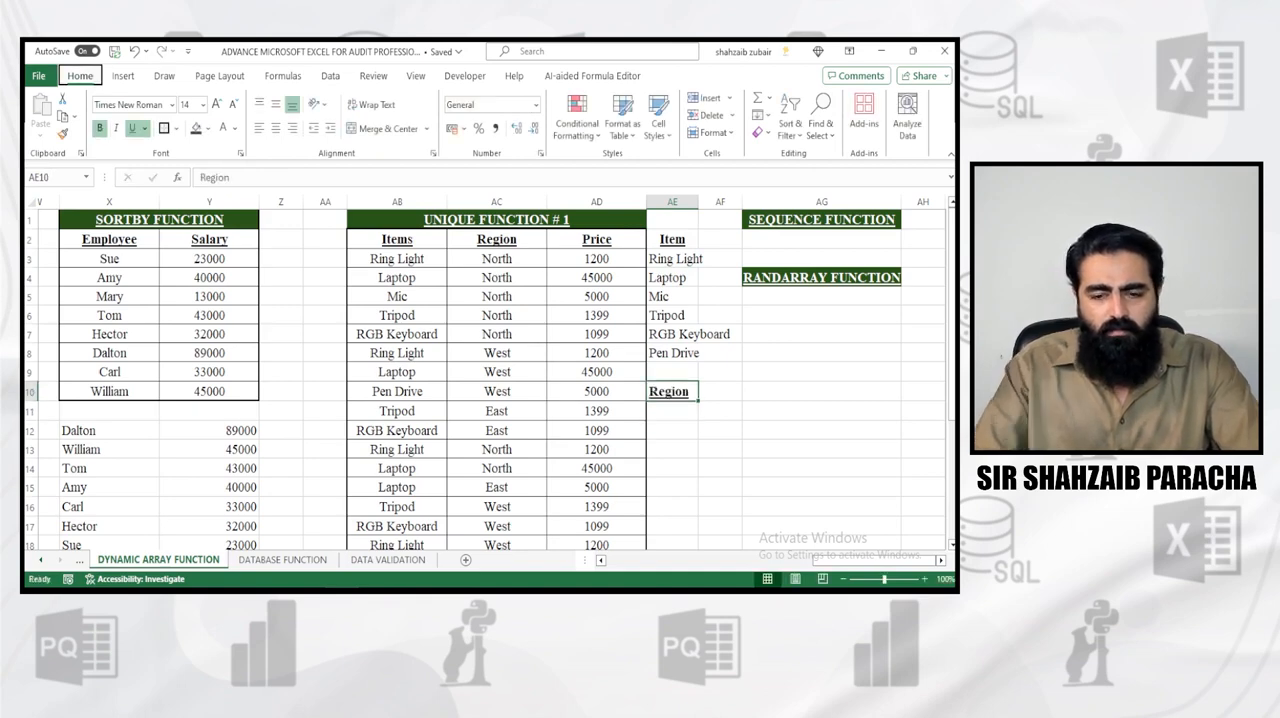
key("a")
key("c")
Enter =UNIQUE(AC3:AC20) in cell AE11 to list the distinct regions under the Region heading
key("Down")
type("=uniq")
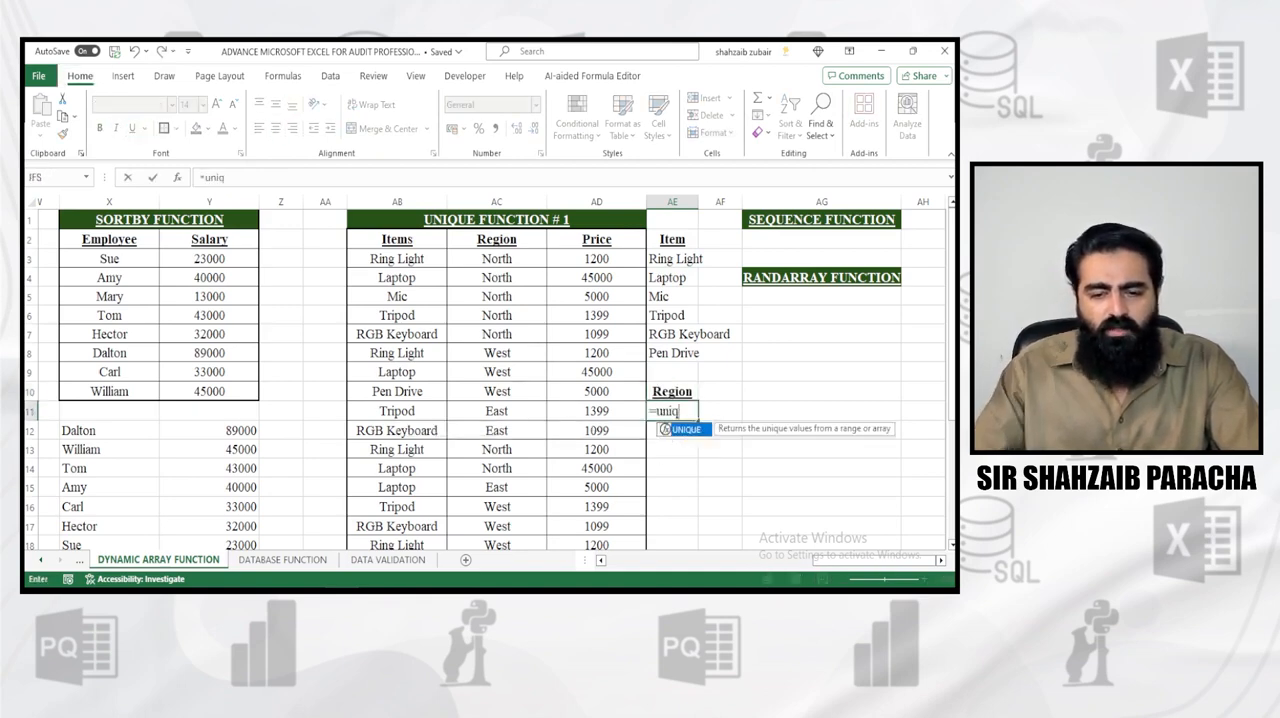
key("Tab")
left_click_drag(497, 258, 497, 470)
type(")")
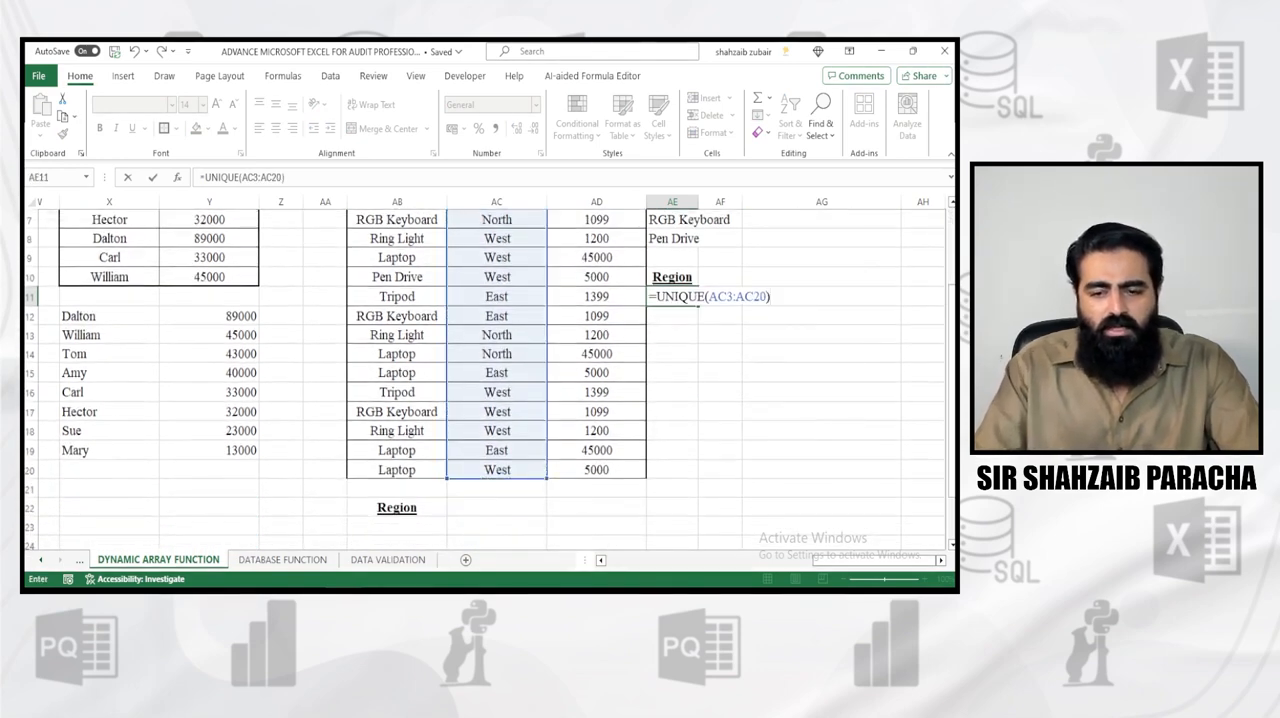
key("Return")
scroll(490, 380, "up", 2)
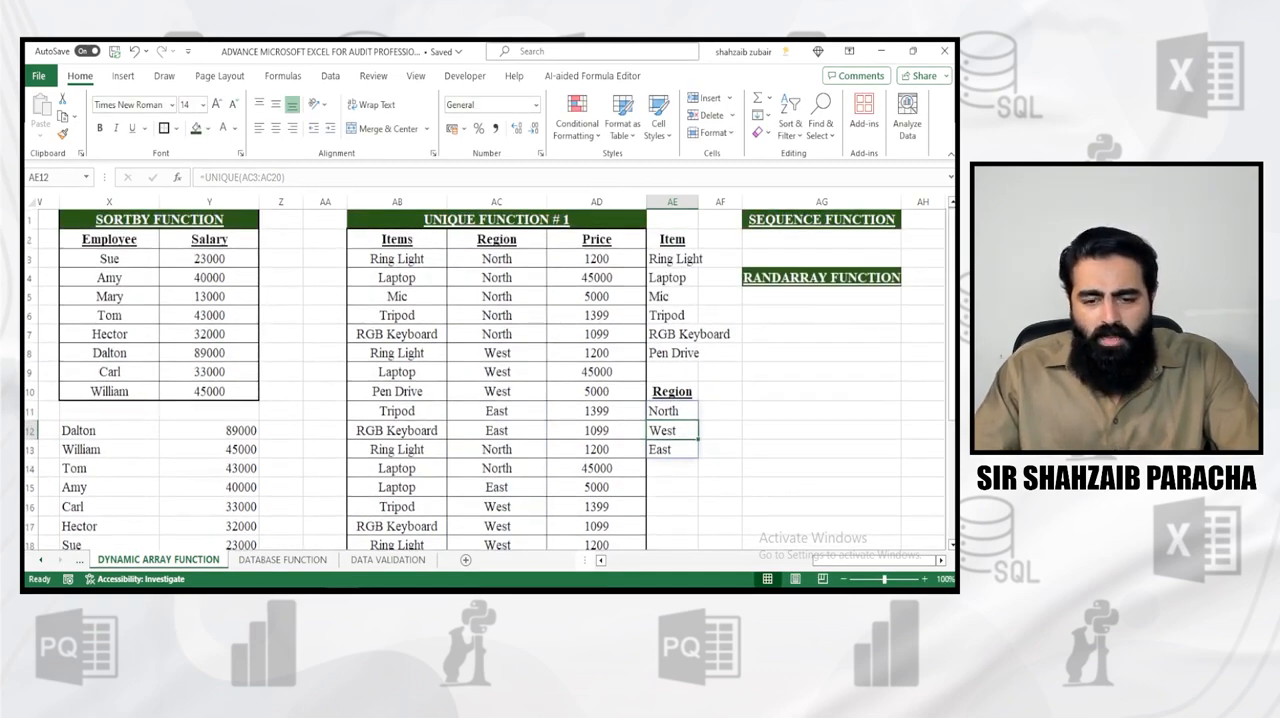
Add the heading "Price" in cell AE15 below the unique regions, formatted bold, underlined and centered
left_click(672, 487)
type("Pric")
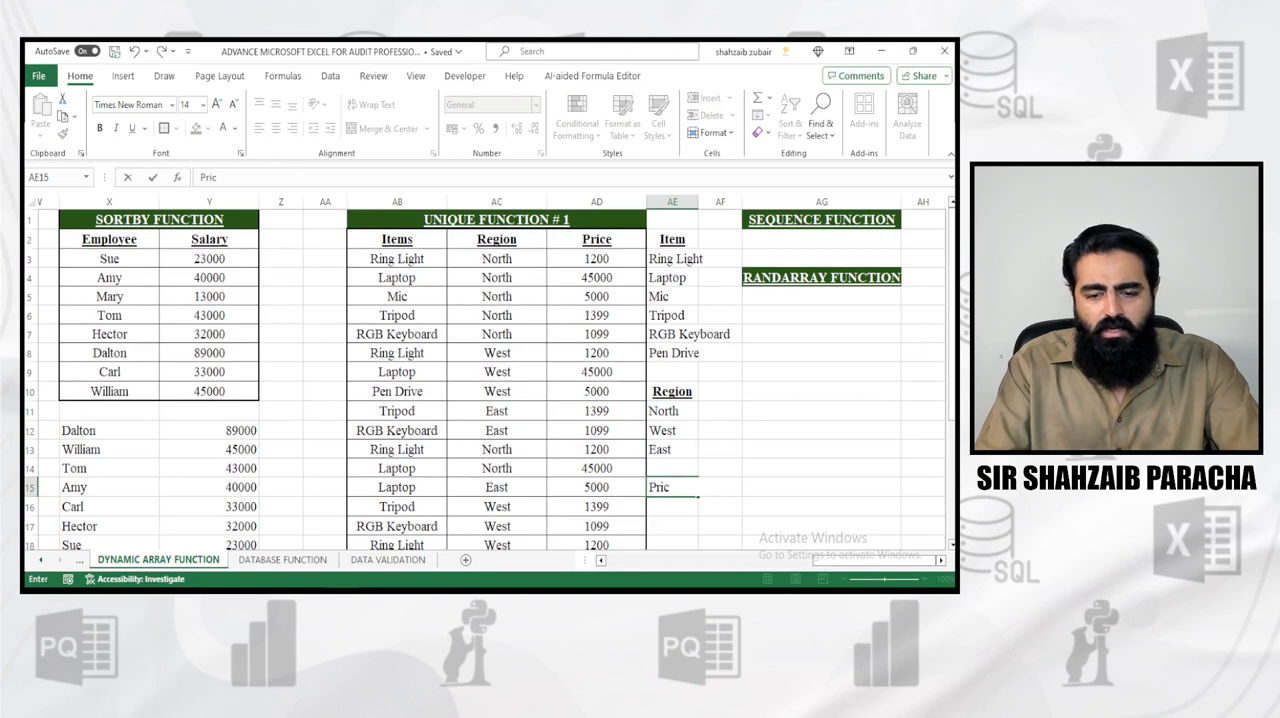
type("e")
key("Return")
key("Up")
key("alt+h")
key("a")
key("c")
key("ctrl+b")
key("ctrl+u")
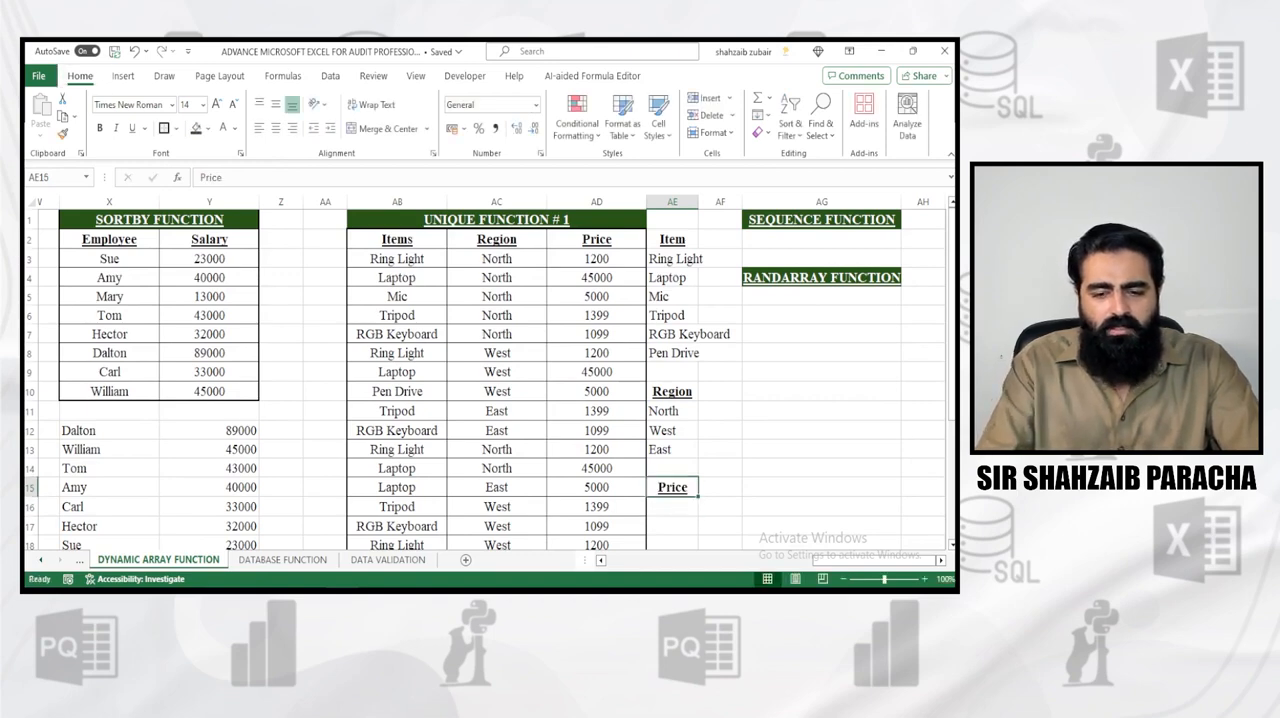
Enter =UNIQUE(AD3:AD20) in cell AE16 to list the distinct prices under the Price heading
key("Down")
type("=uniq")
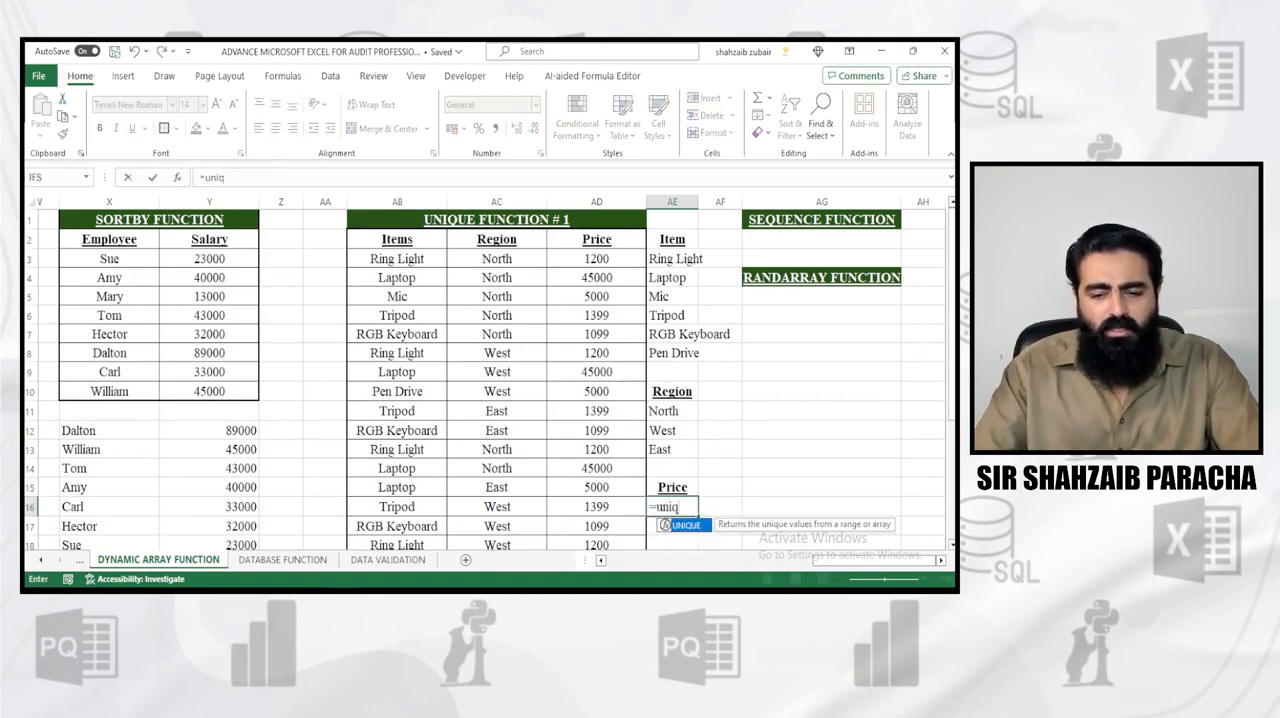
key("Tab")
left_click_drag(597, 259, 597, 531)
type(")")
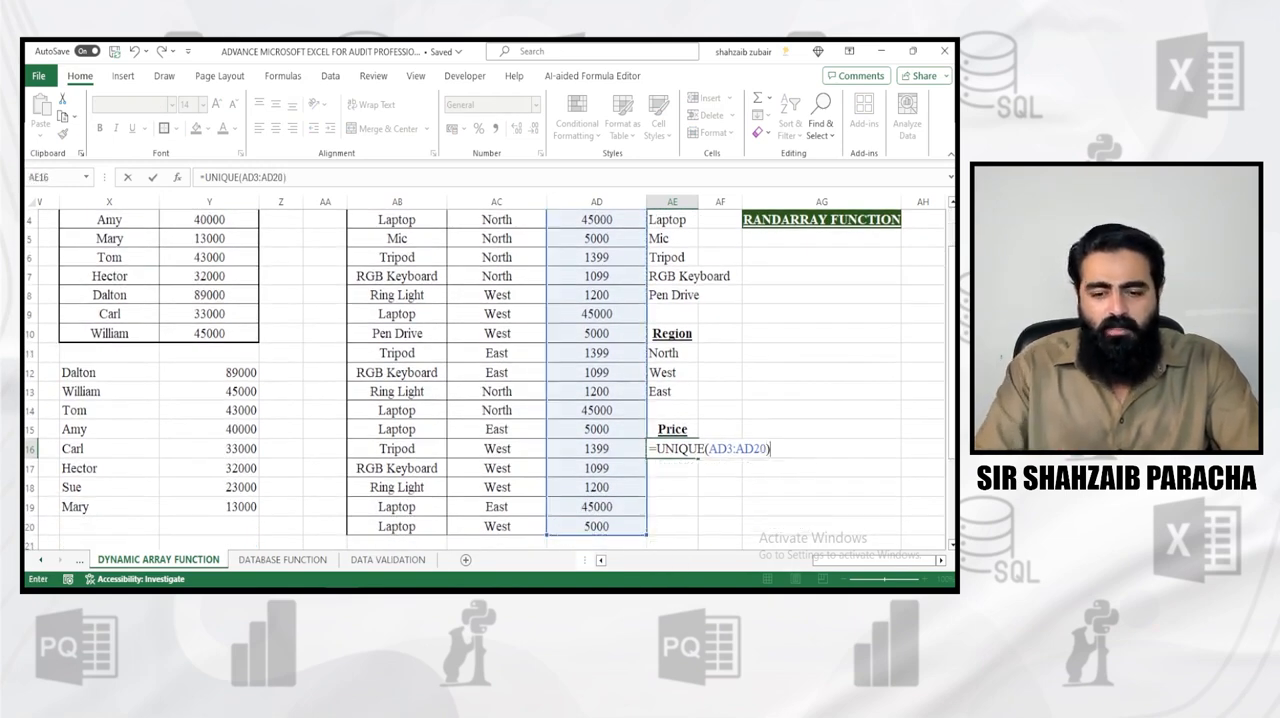
key("Return")
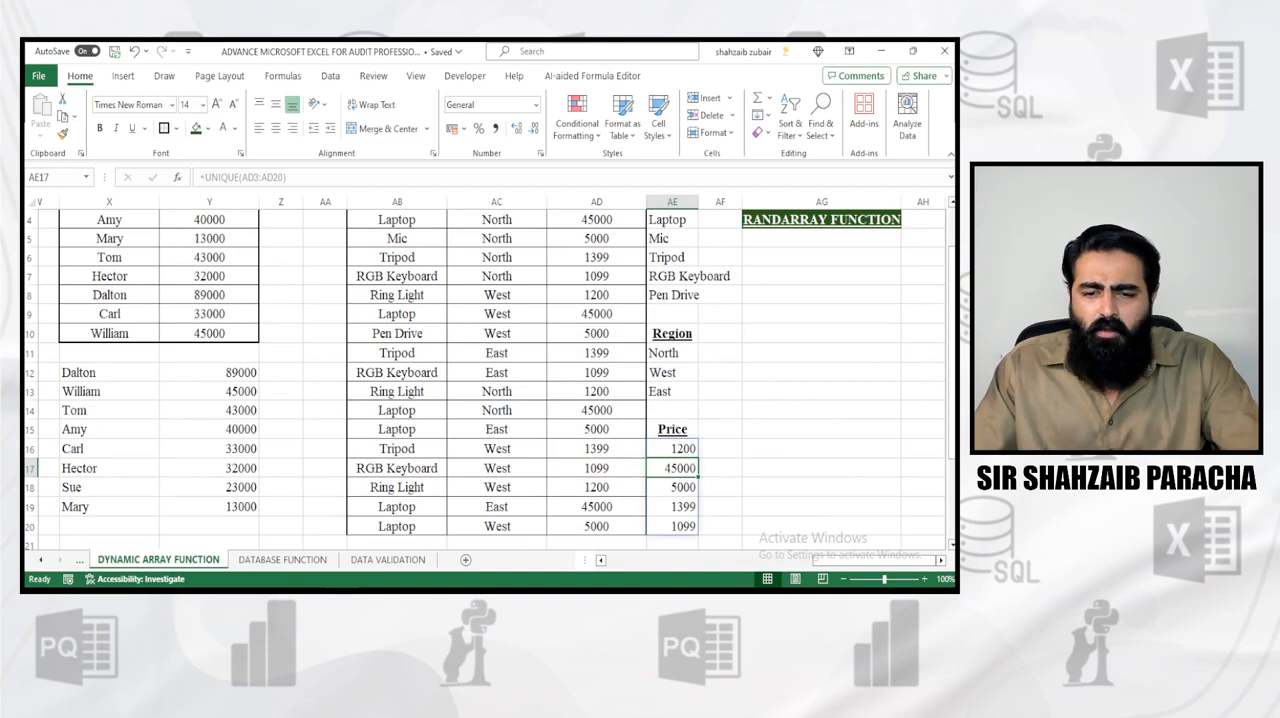
Fit the width of column AE to its contents and select cell AG2 under the SEQUENCE FUNCTION heading
double_click(698, 202)
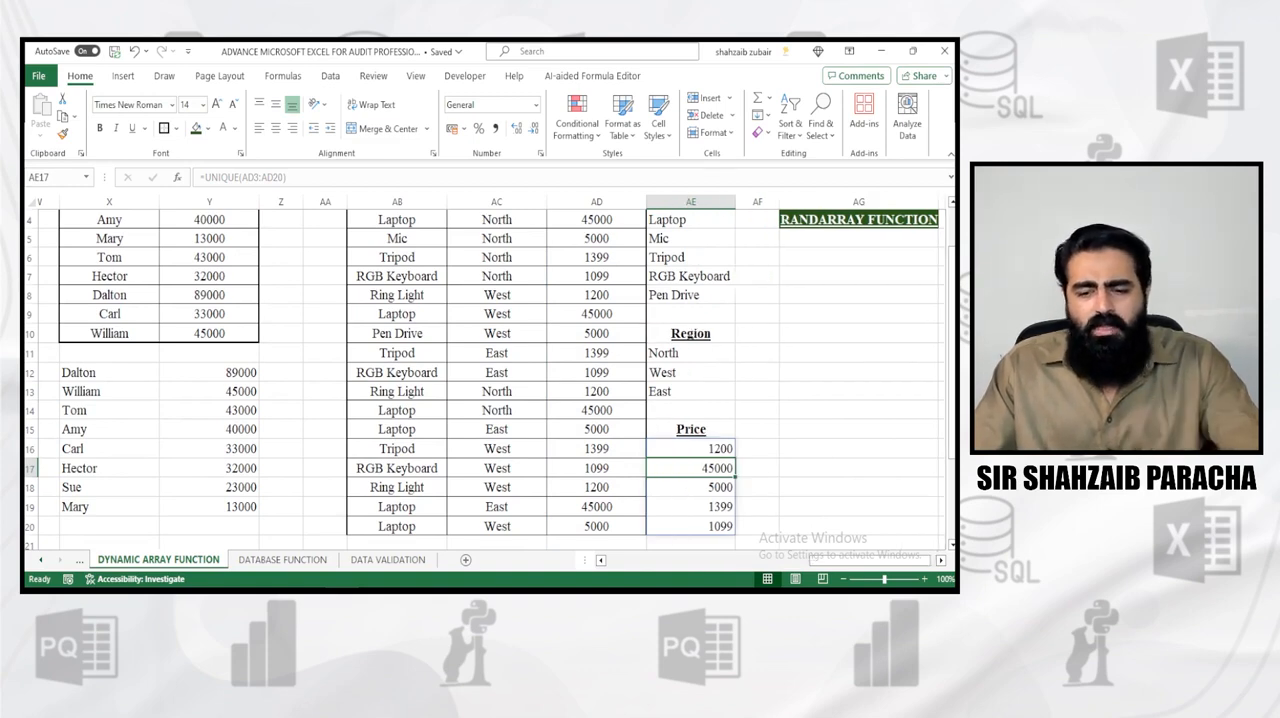
scroll(490, 378, "up", 1)
left_click(858, 240)
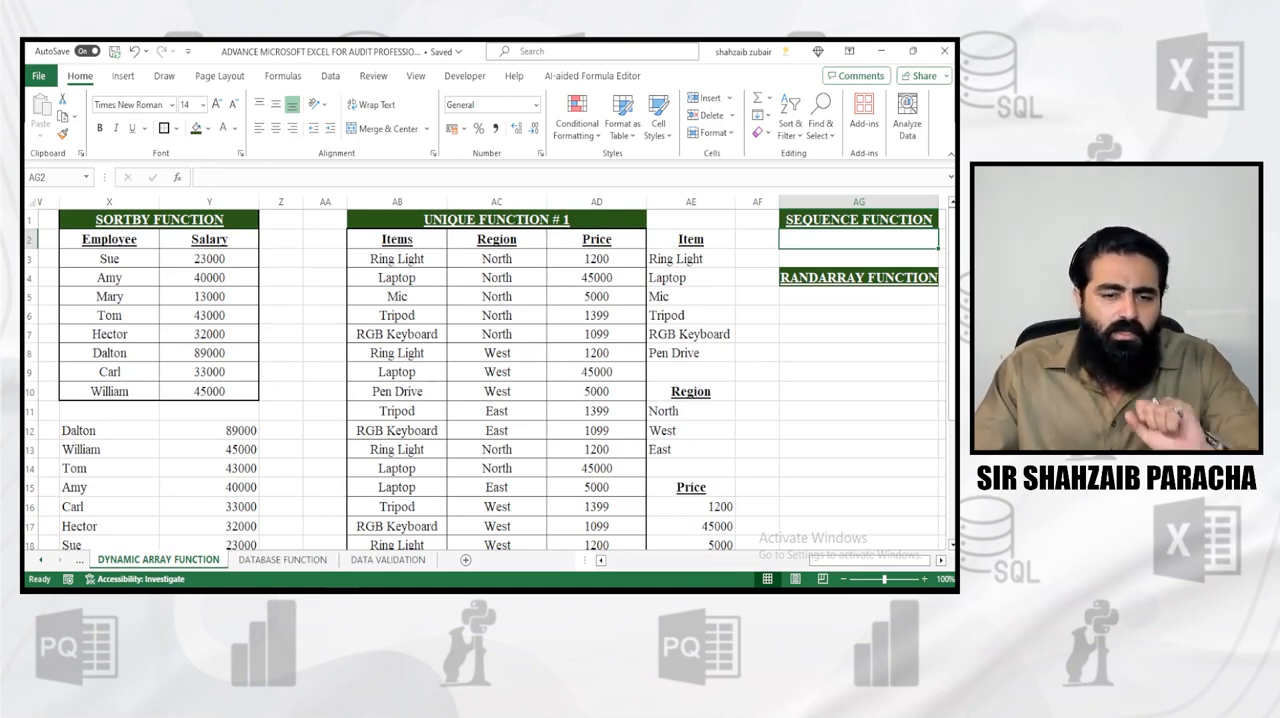
Add the heading "S.No" in cell AA2 beside the Items column
left_click(325, 240)
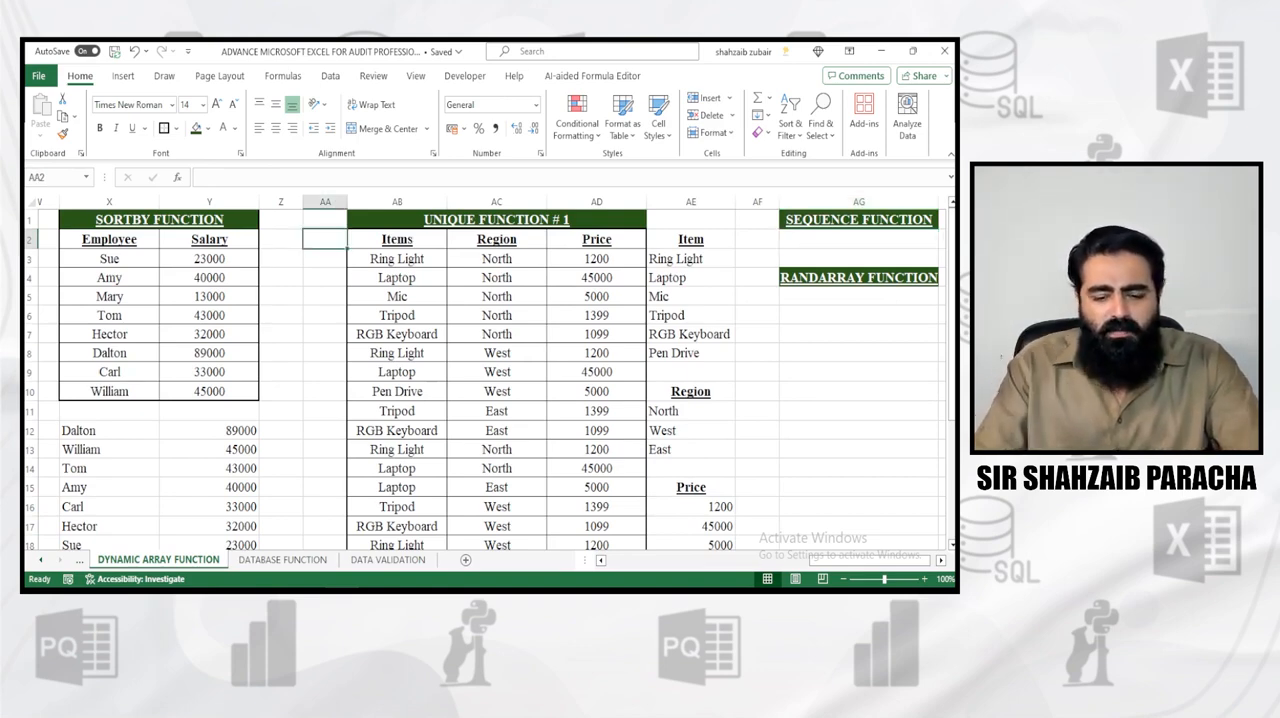
type("S/m")
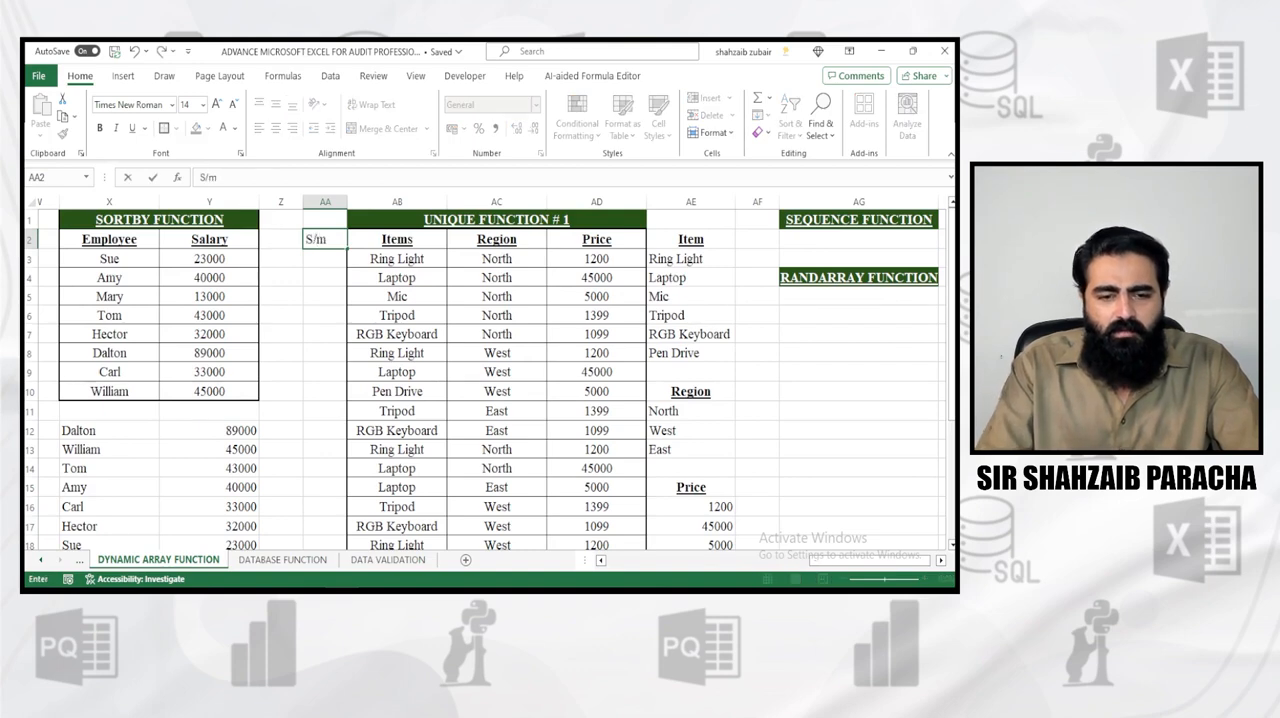
key("BackSpace")
type(".No")
key("Return")
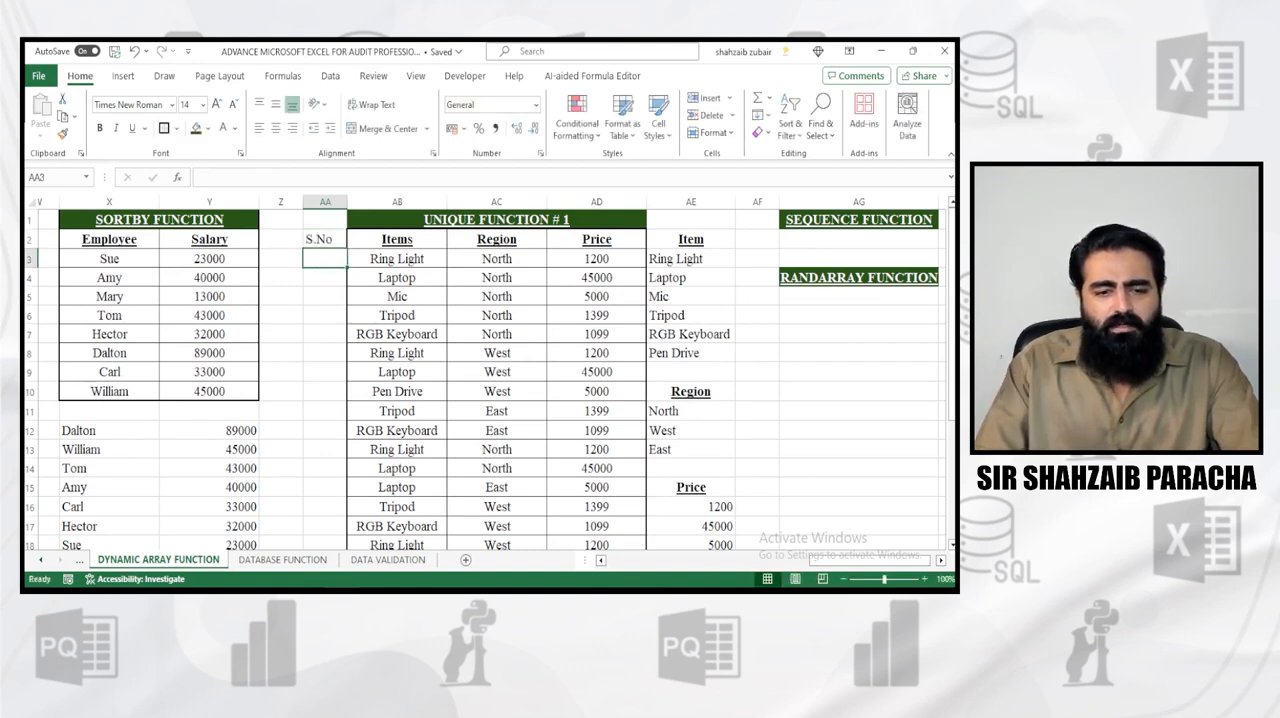
Enter the serial numbers 1 to 4 in cells AA3 to AA6 under the S.No heading
type("1")
key("Return")
type("2")
key("Return")
type("3")
key("Return")
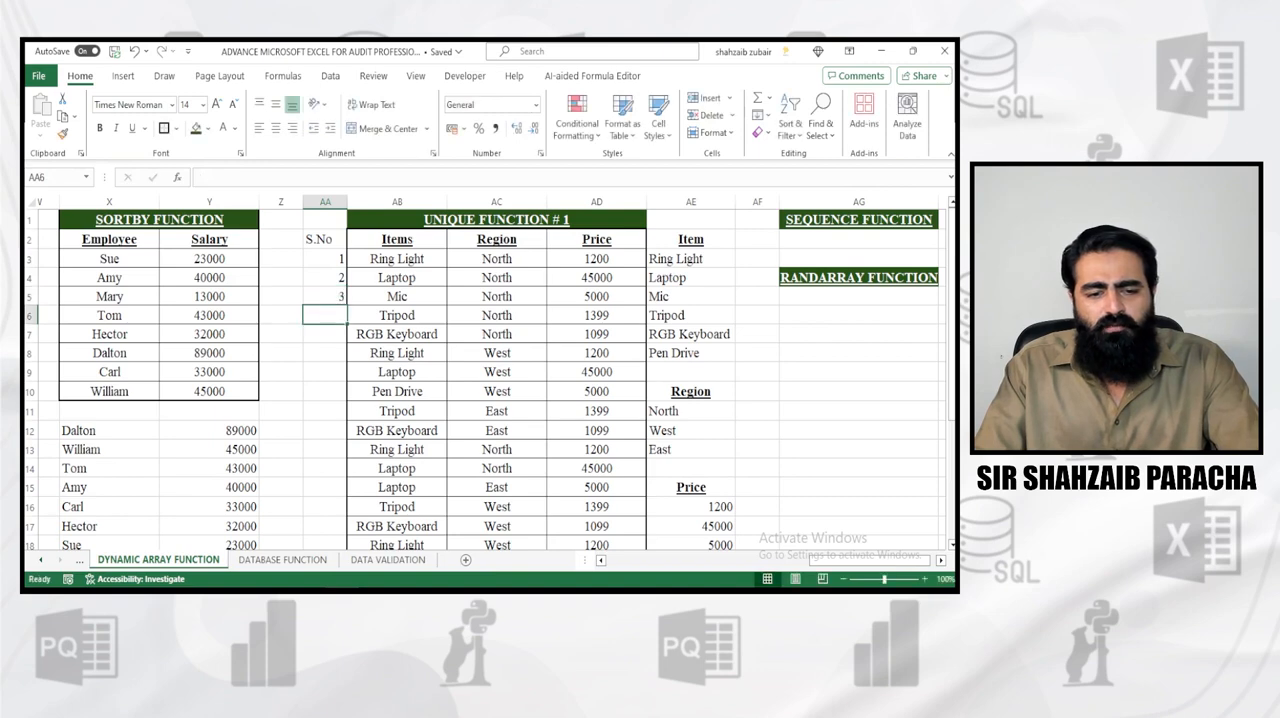
type("4")
key("Return")
Clear the four serial numbers from cells AA3 to AA6
key("Up")
key("Up")
key("Up")
left_click_drag(325, 258, 325, 315)
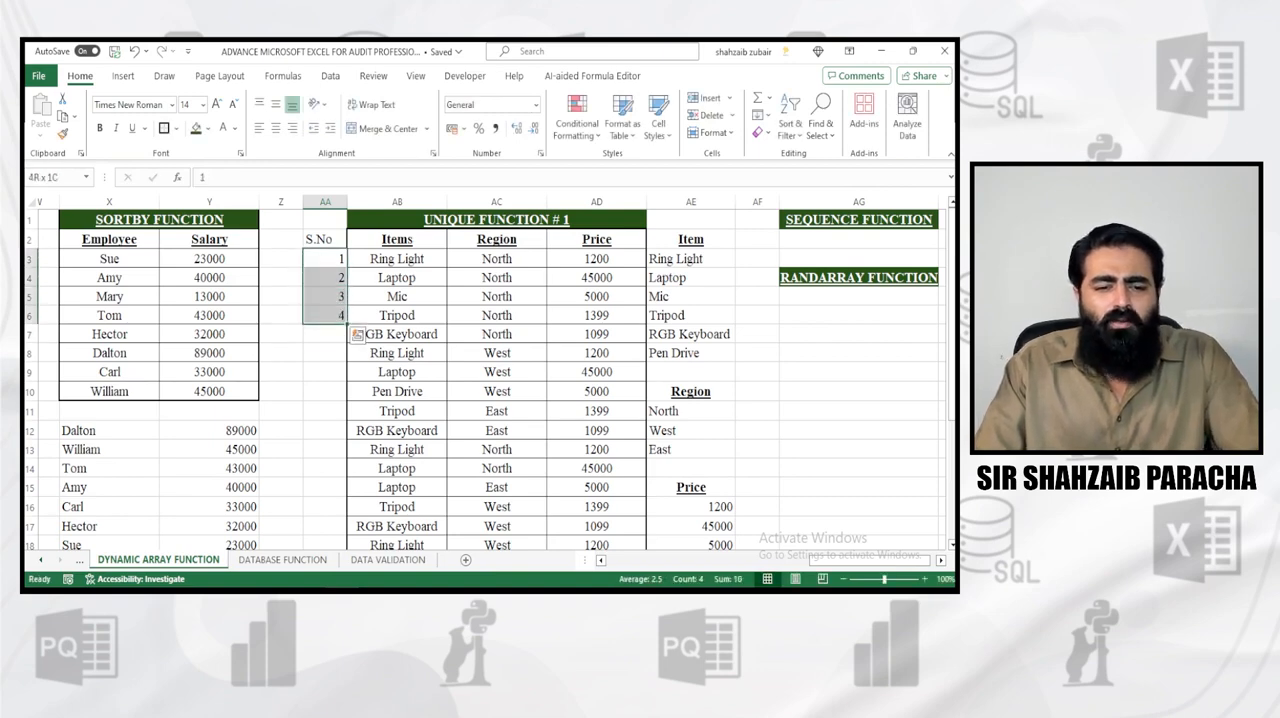
key("BackSpace")
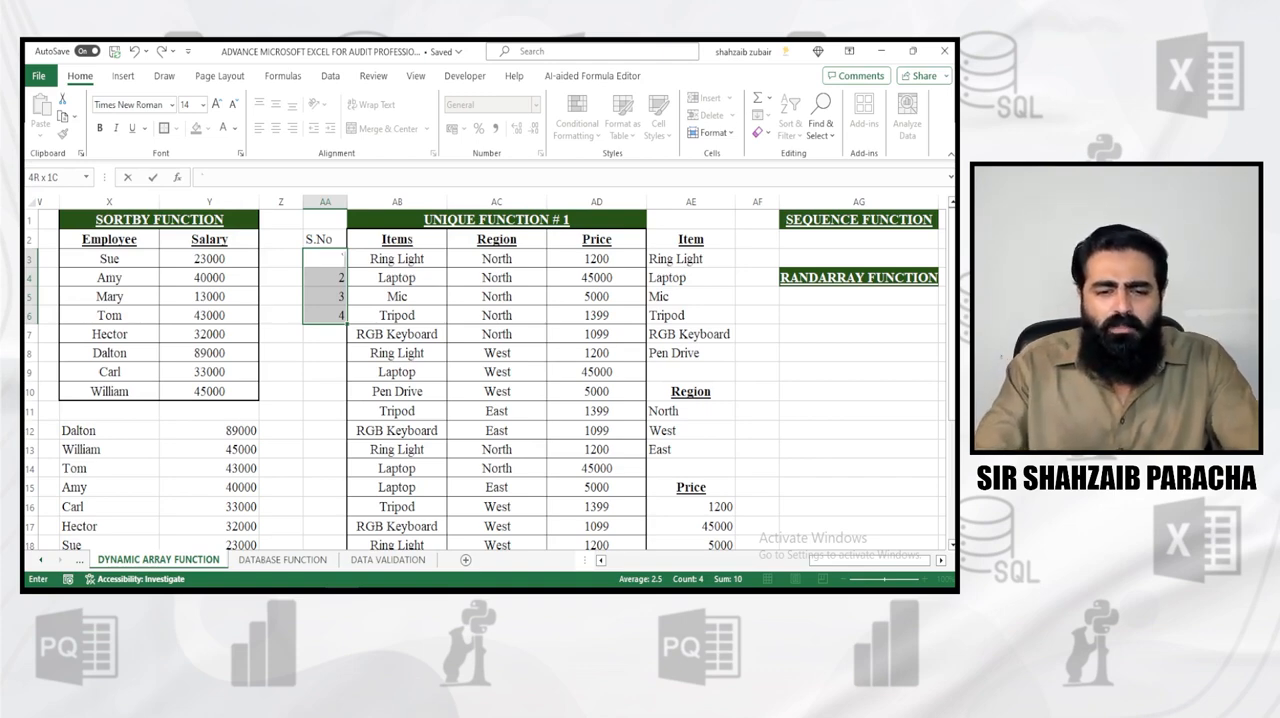
key("ctrl+Return")
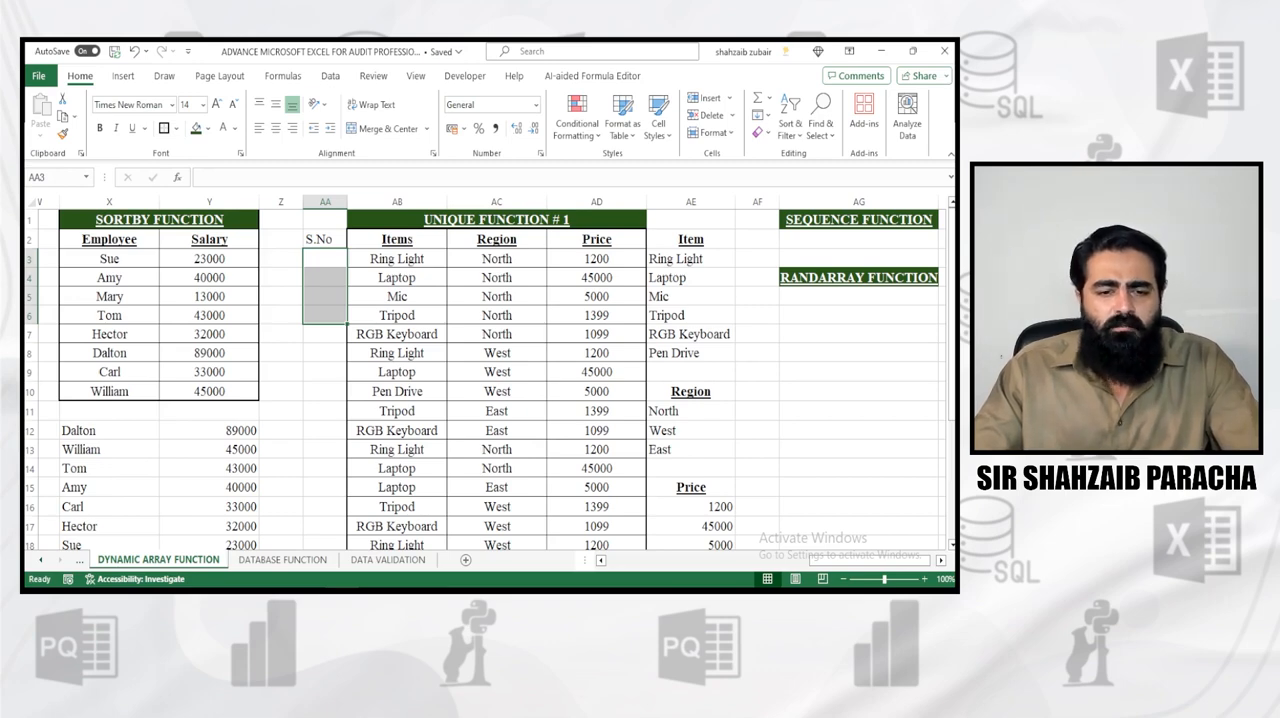
Go down the empty S.No column beside the item table to count its rows, and return to cell AA3
left_click(325, 259)
mouse_move(346, 267)
left_mouse_down()
mouse_move(340, 545)
mouse_move(340, 516)
left_mouse_up()
scroll(490, 370, "up", 2)
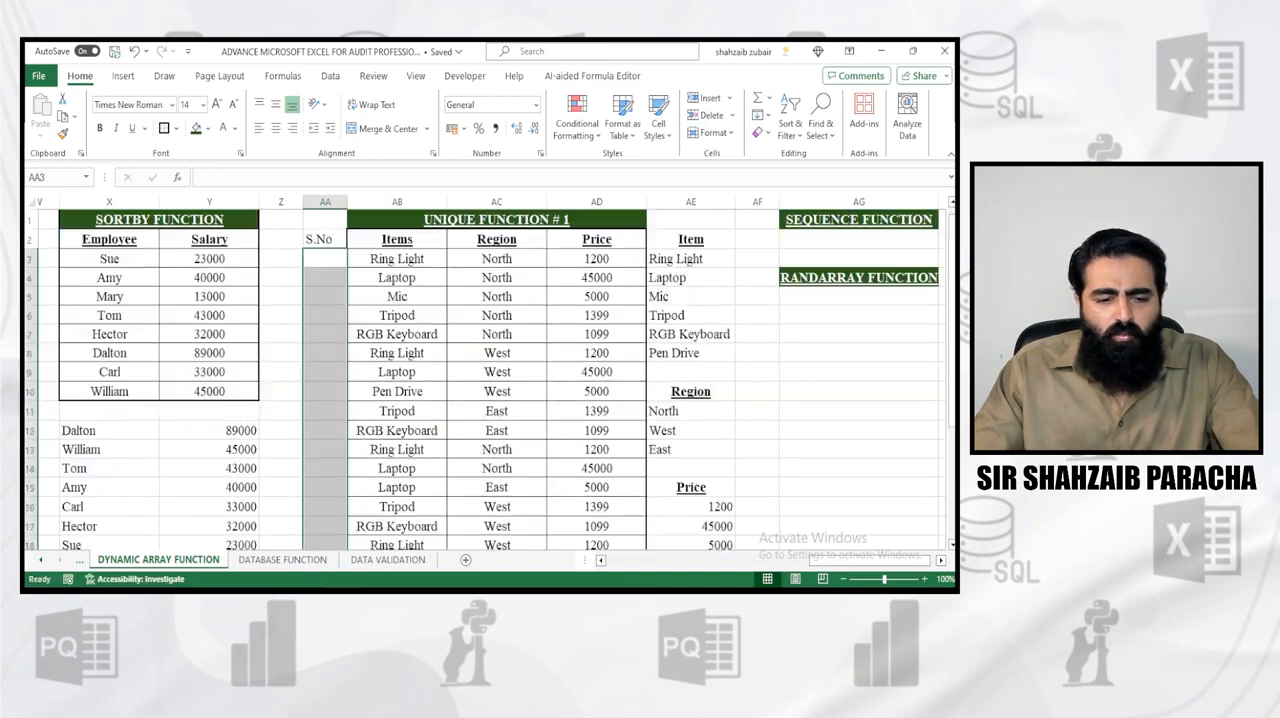
left_click(325, 259)
key("Down")
key("Down")
key("Down")
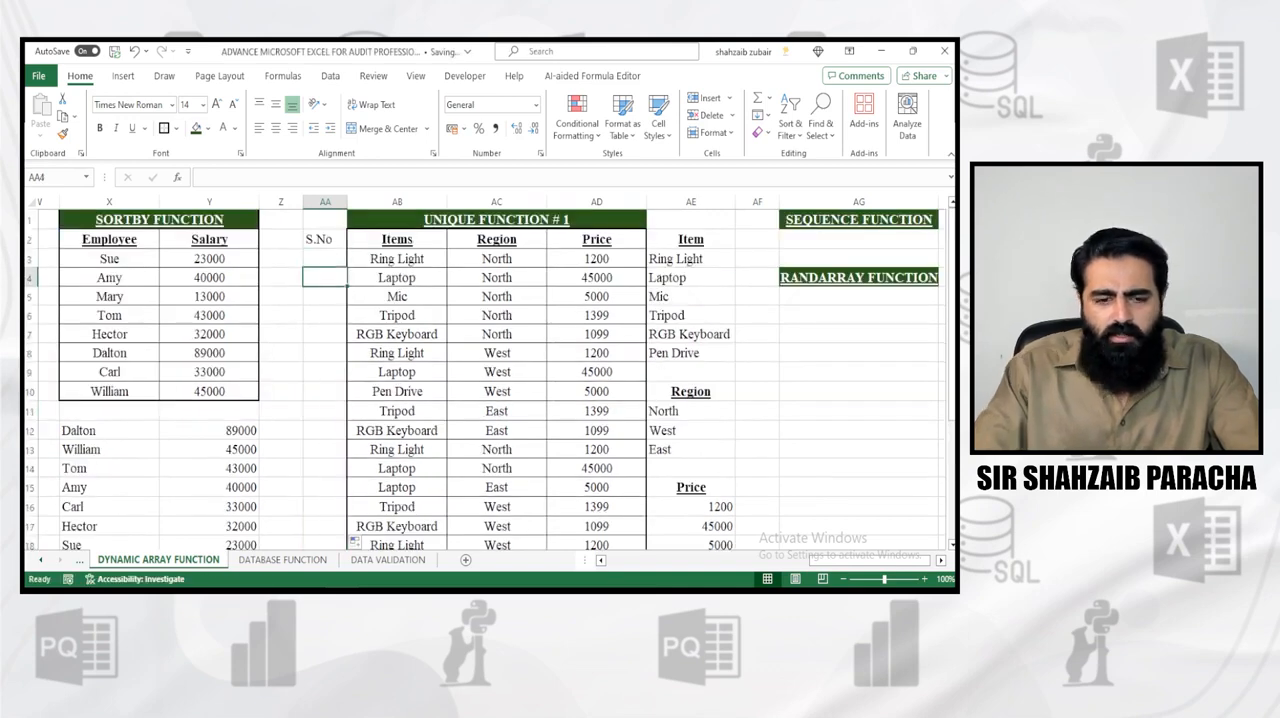
key("Down")
key("Down")
key("Down")
key("Down")
key("Down")
key("Down")
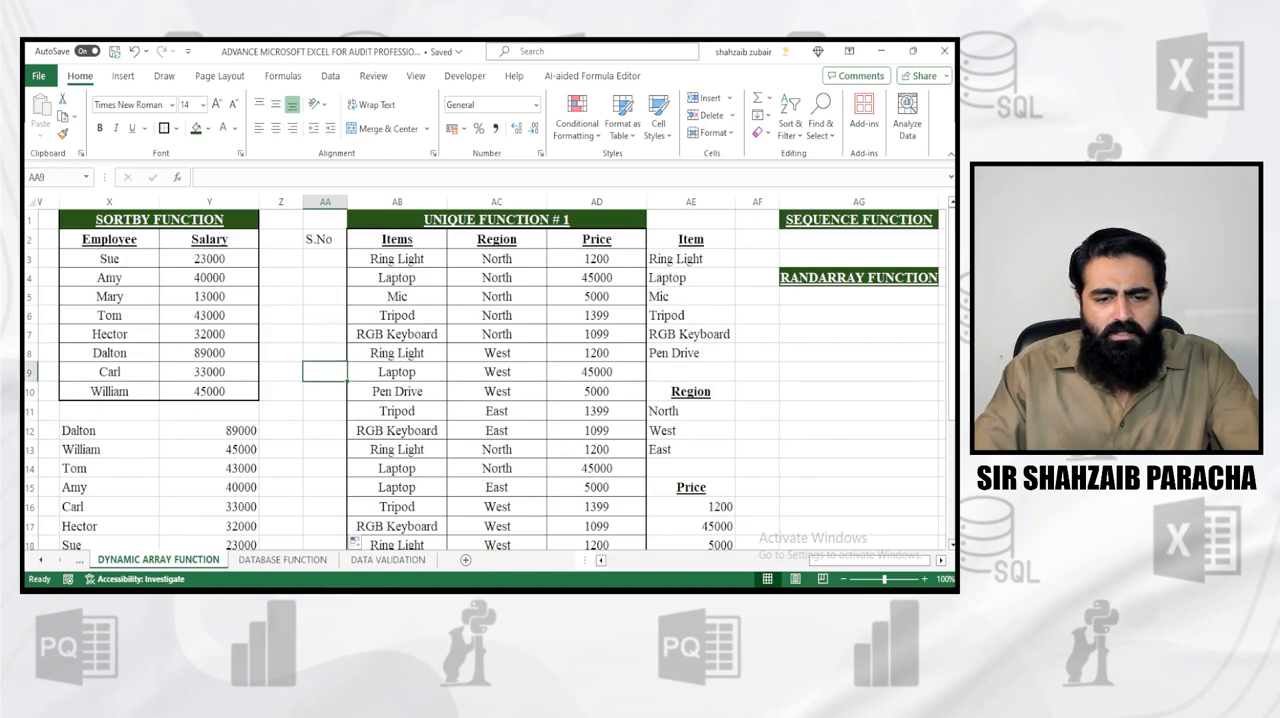
key("Down")
key("Down")
key("Down")
key("Down")
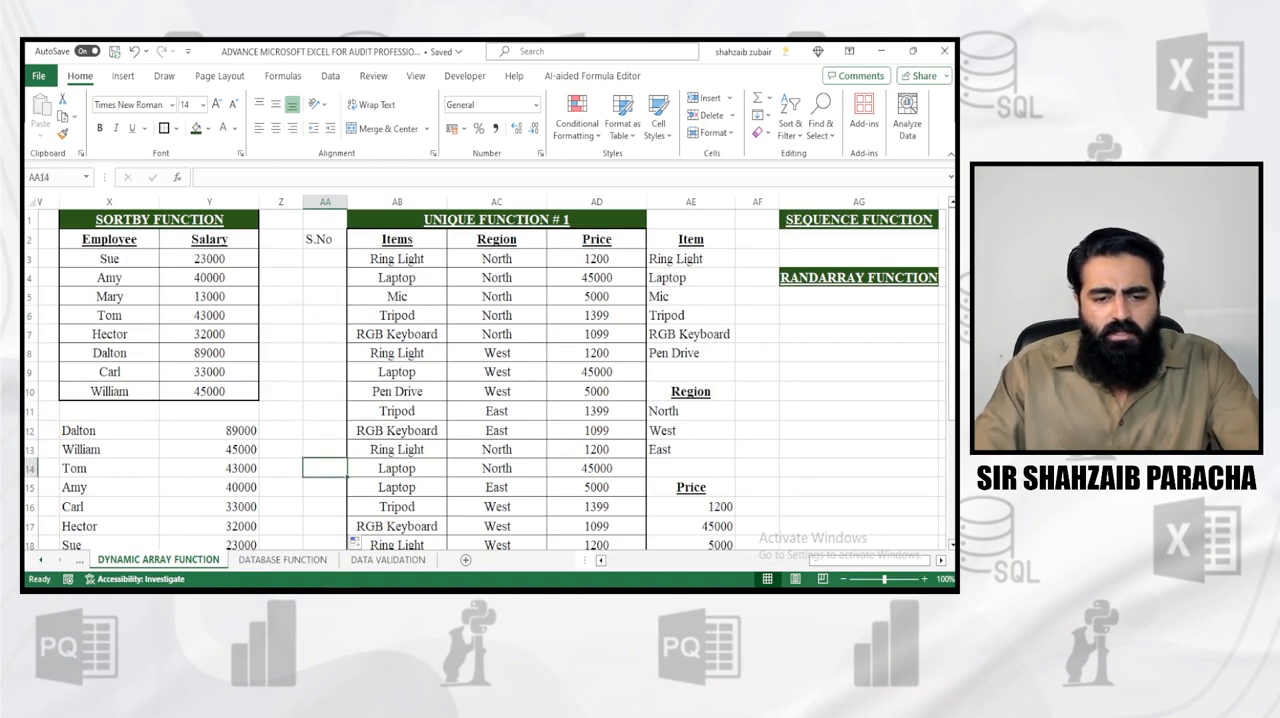
key("Down")
key("Down")
key("Down")
key("Down")
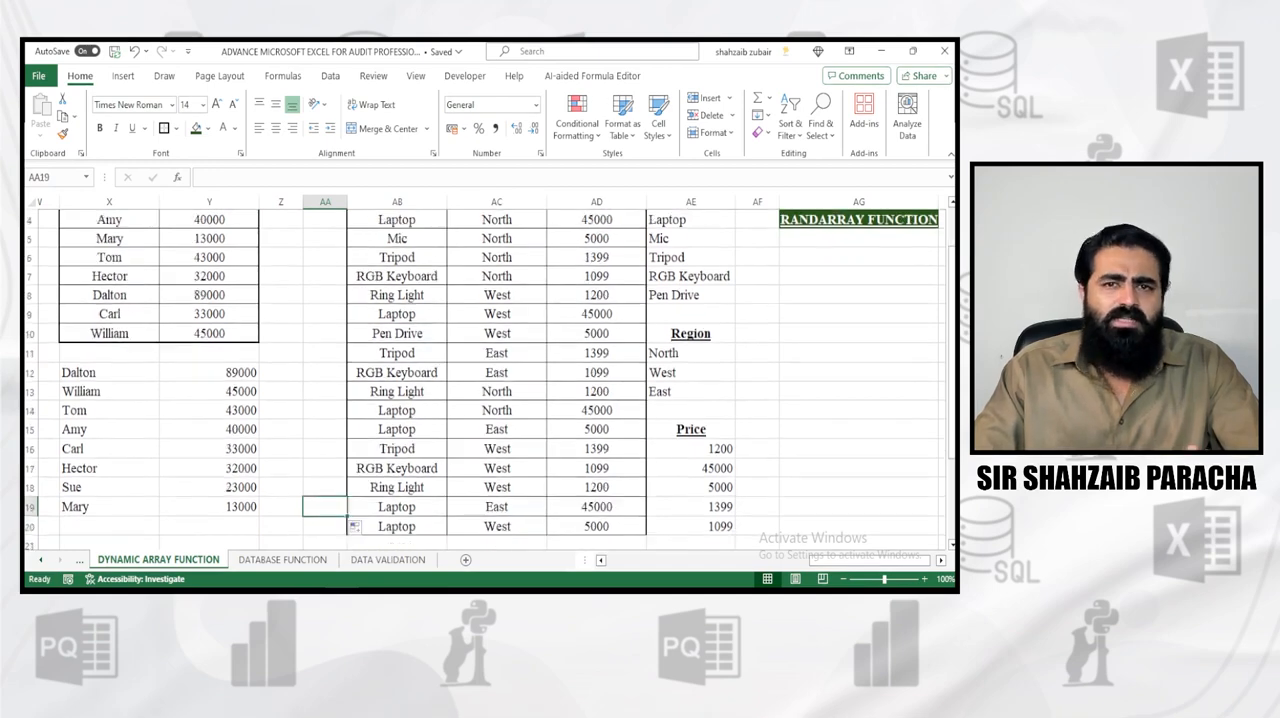
key("Up")
key("Up")
key("Up")
key("Up")
key("Up")
key("Up")
key("Up")
key("Up")
key("Up")
key("Up")
key("Up")
key("Up")
key("Up")
key("Up")
key("Up")
key("Up")
key("Up")
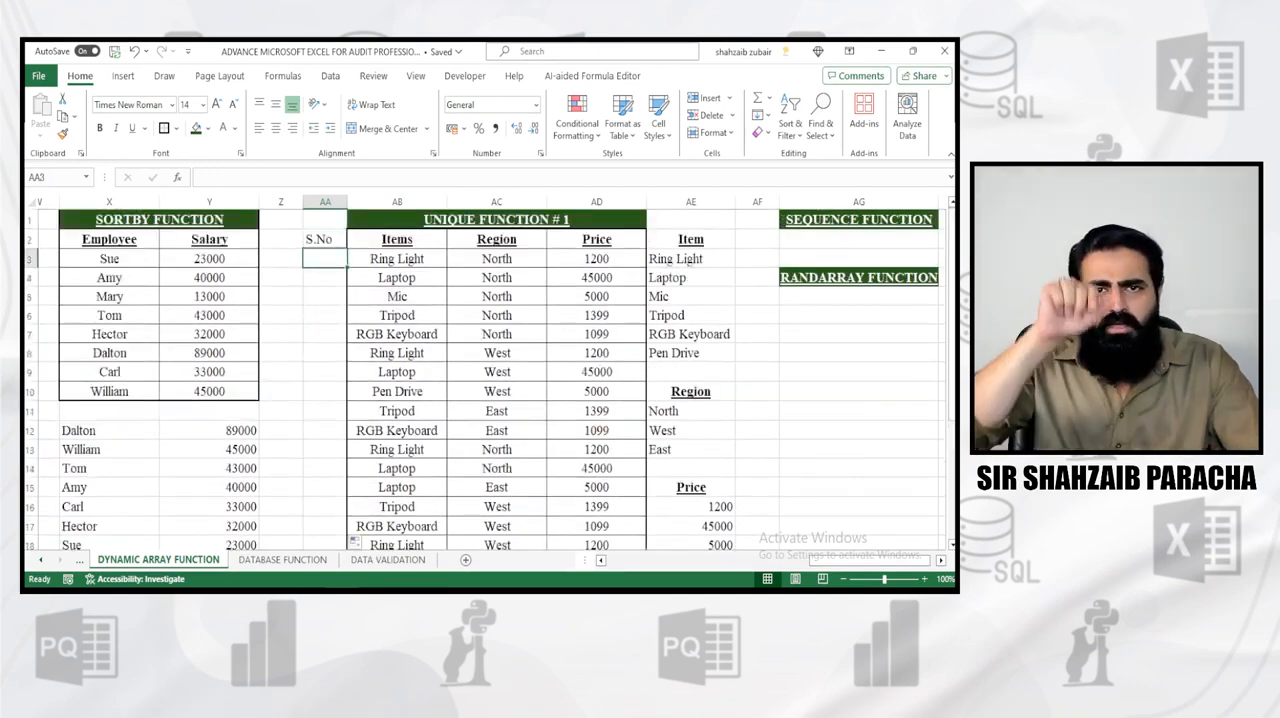
Enter 1, 2 and 3 in cells AA3 to AA5, fill the series down beside the table, and undo the numbering
type("1")
key("Return")
type("2")
key("Return")
type("3")
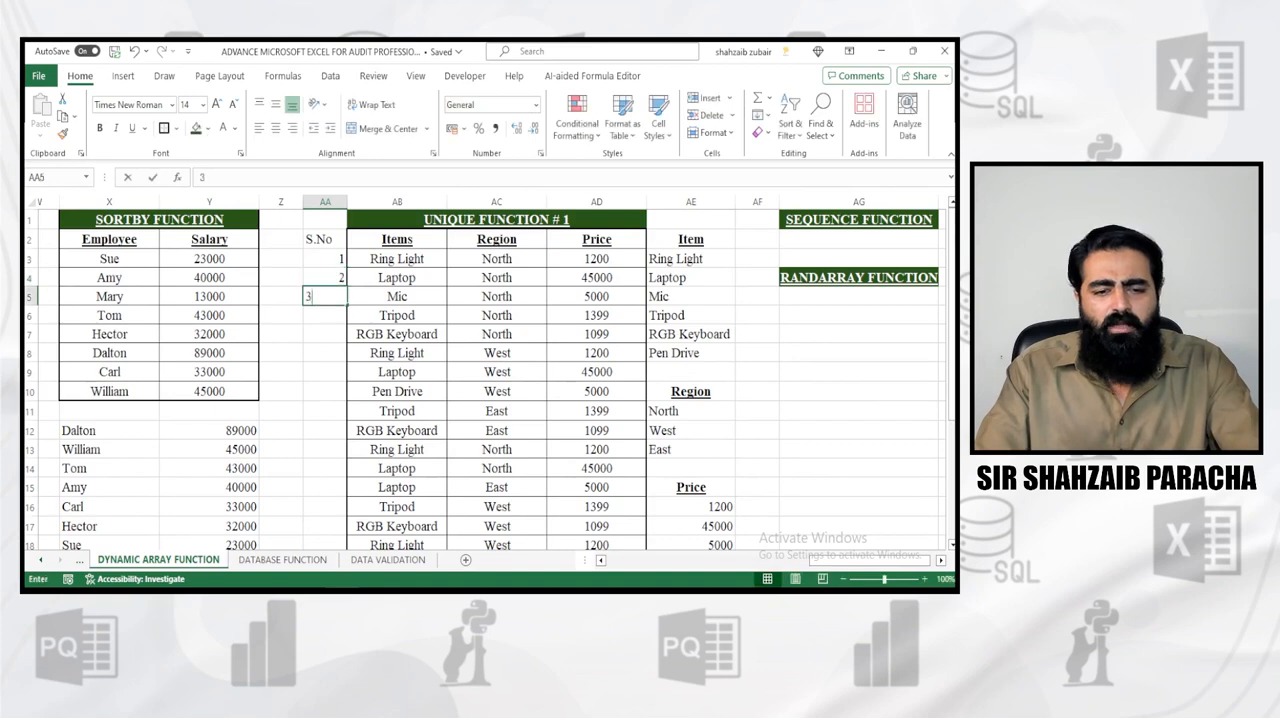
key("Up")
key("Up")
key("shift+Down")
key("shift+Down")
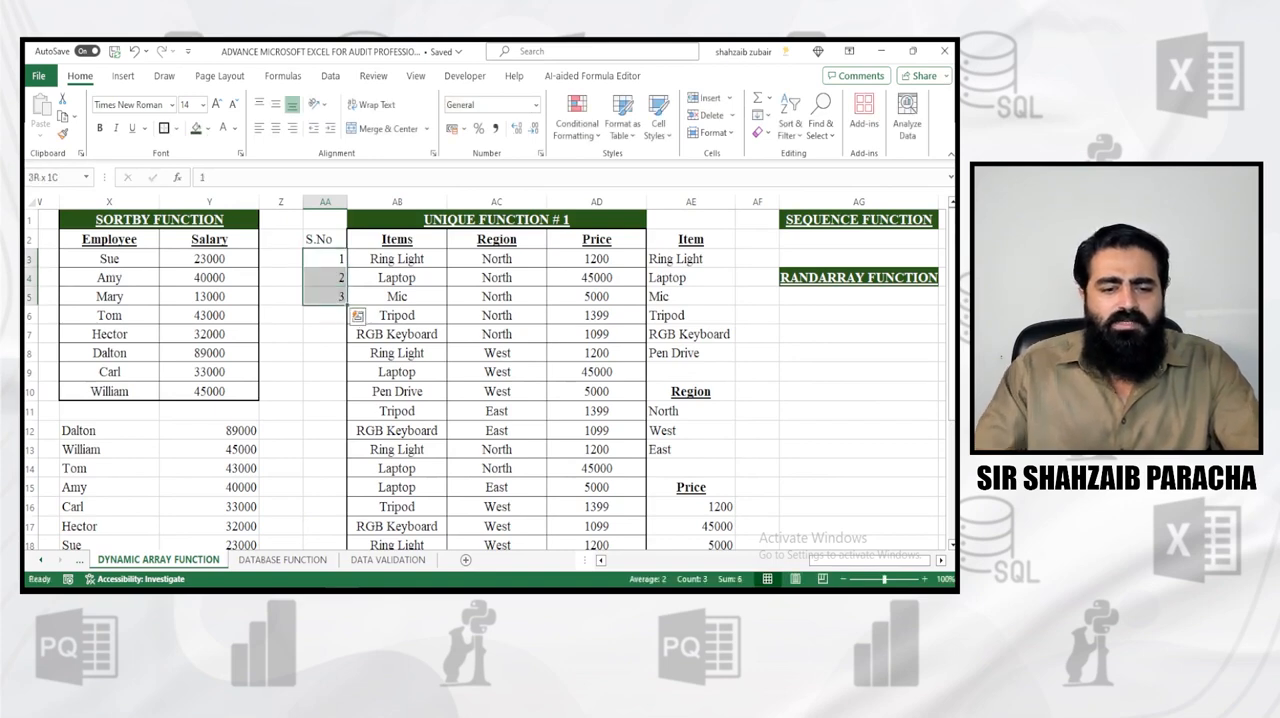
double_click(347, 306)
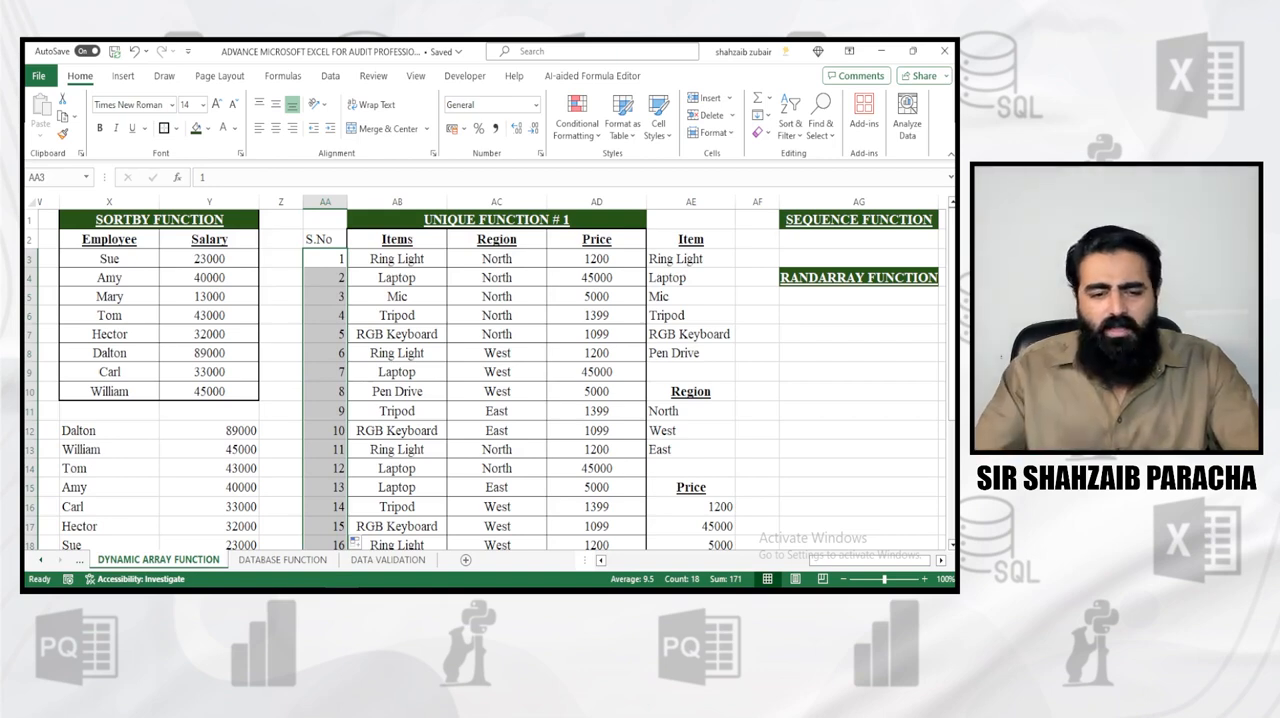
key("ctrl+z")
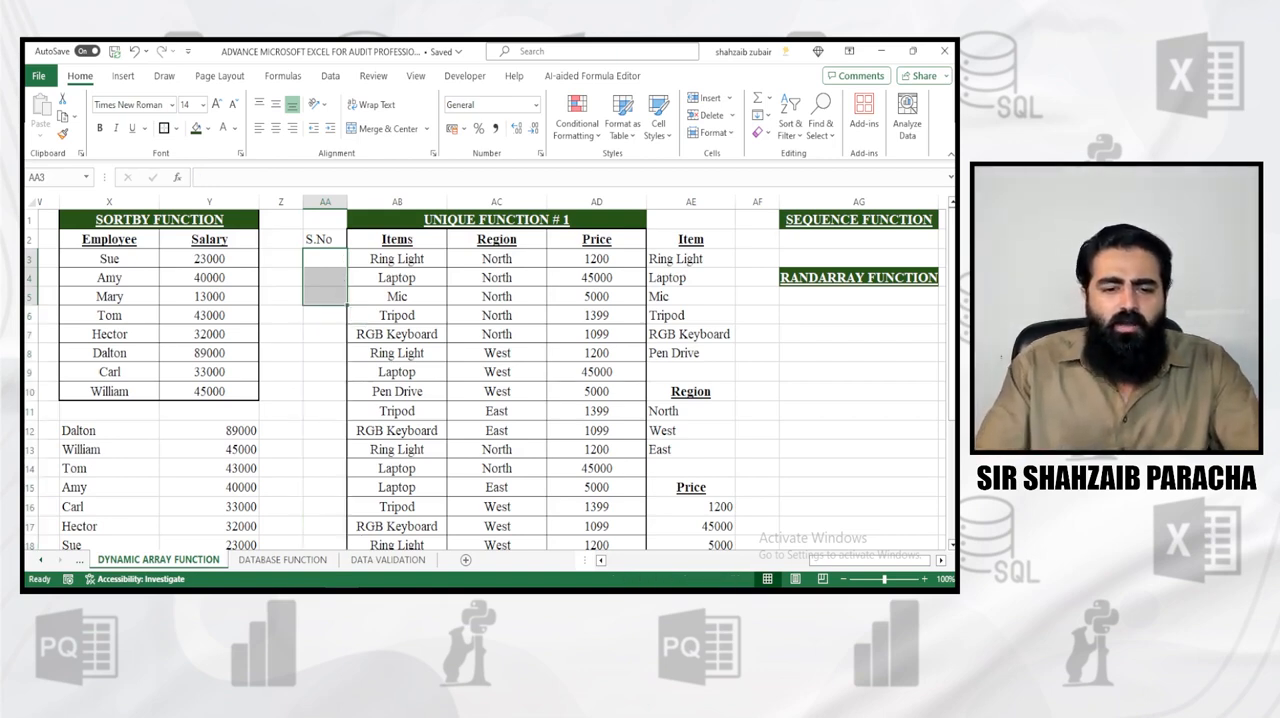
Enter =SEQUENCE(17,1,1) in cell AA3 to number the item rows under the S.No heading
key("Left")
key("Right")
type("=")
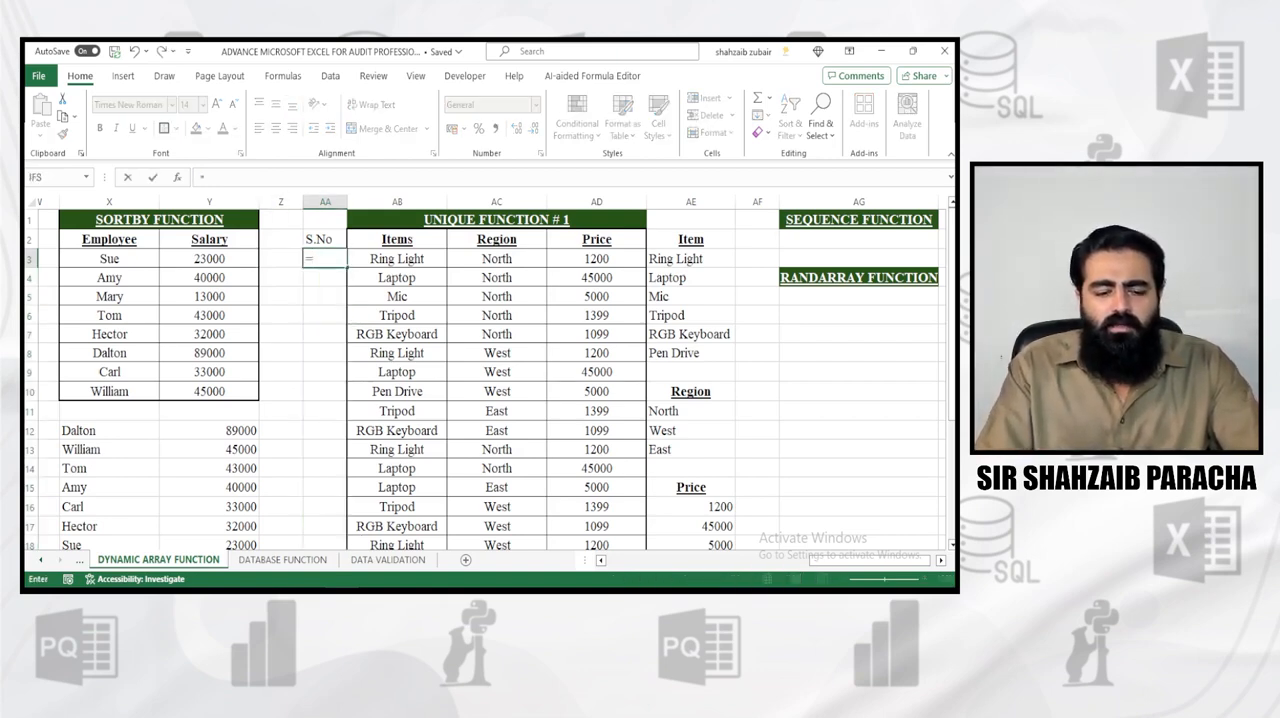
type("sequ")
key("Tab")
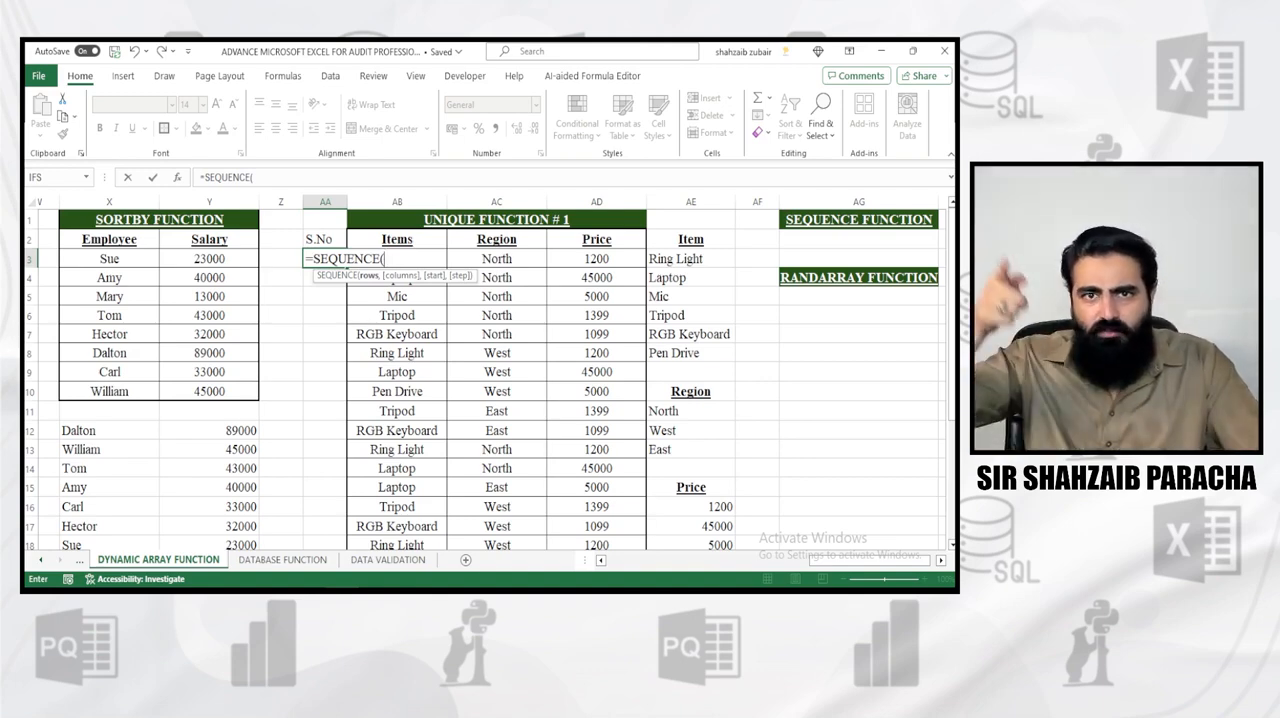
type("17")
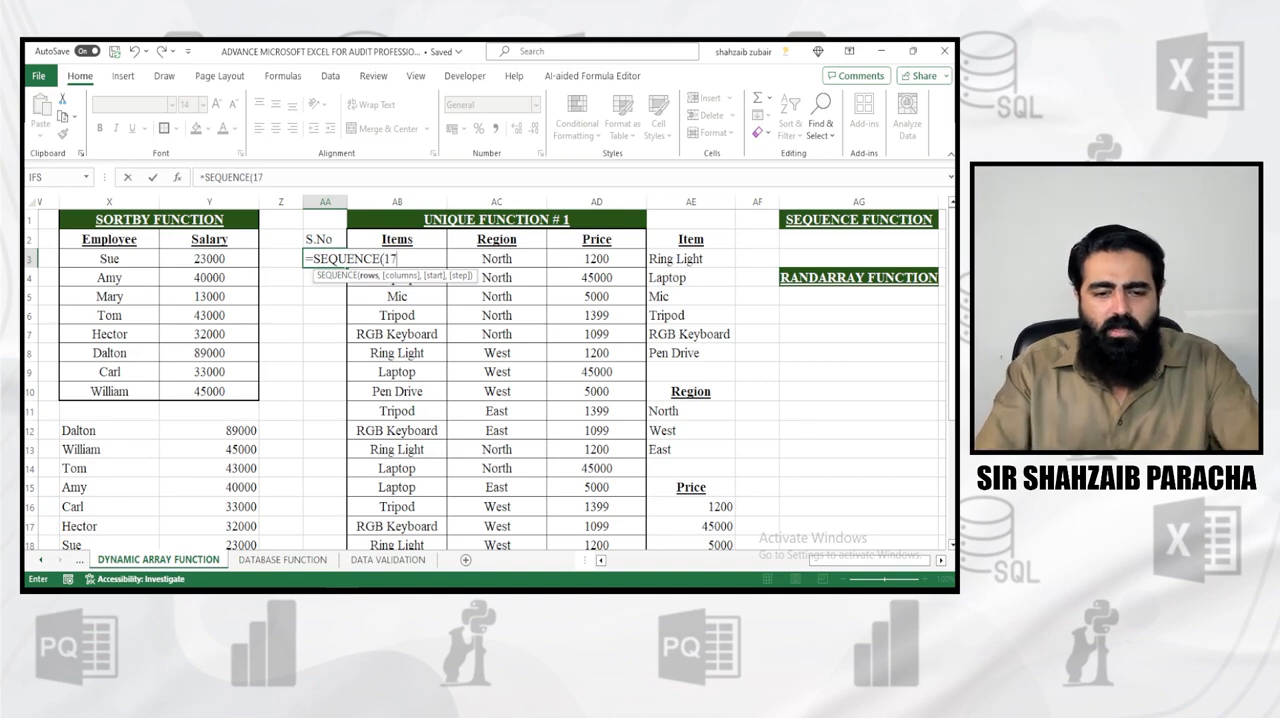
type(",")
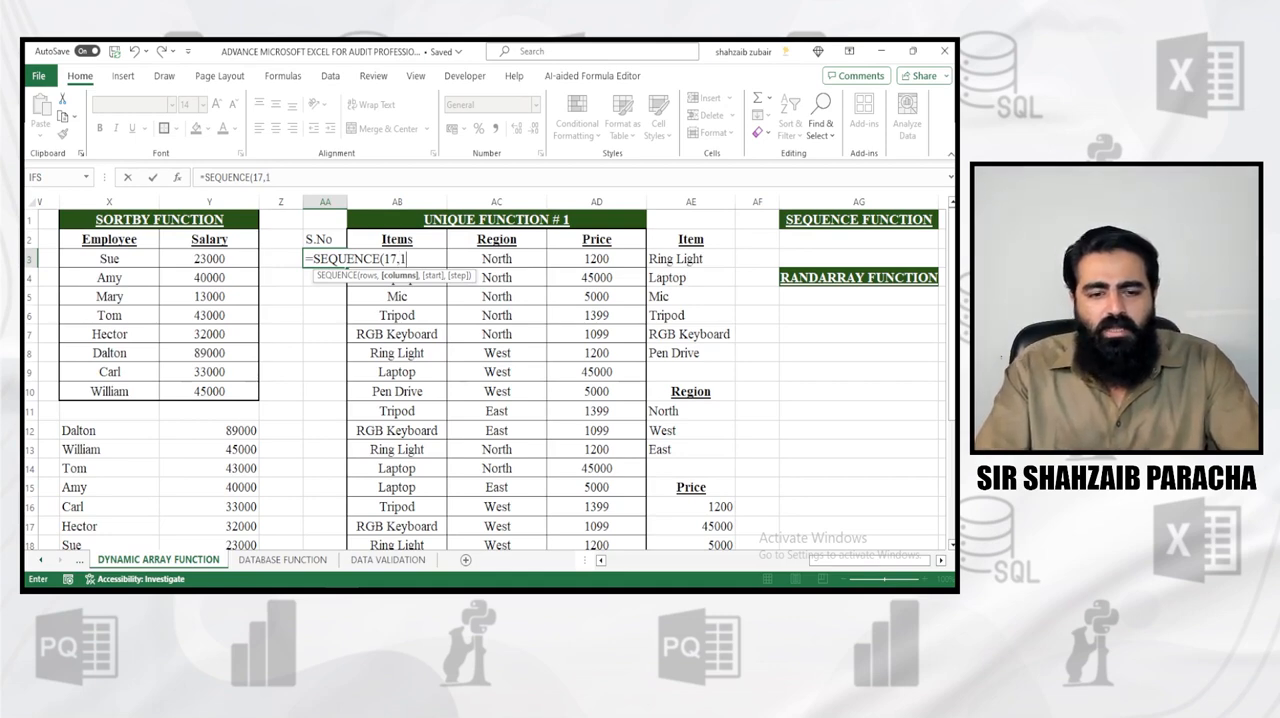
type("1")
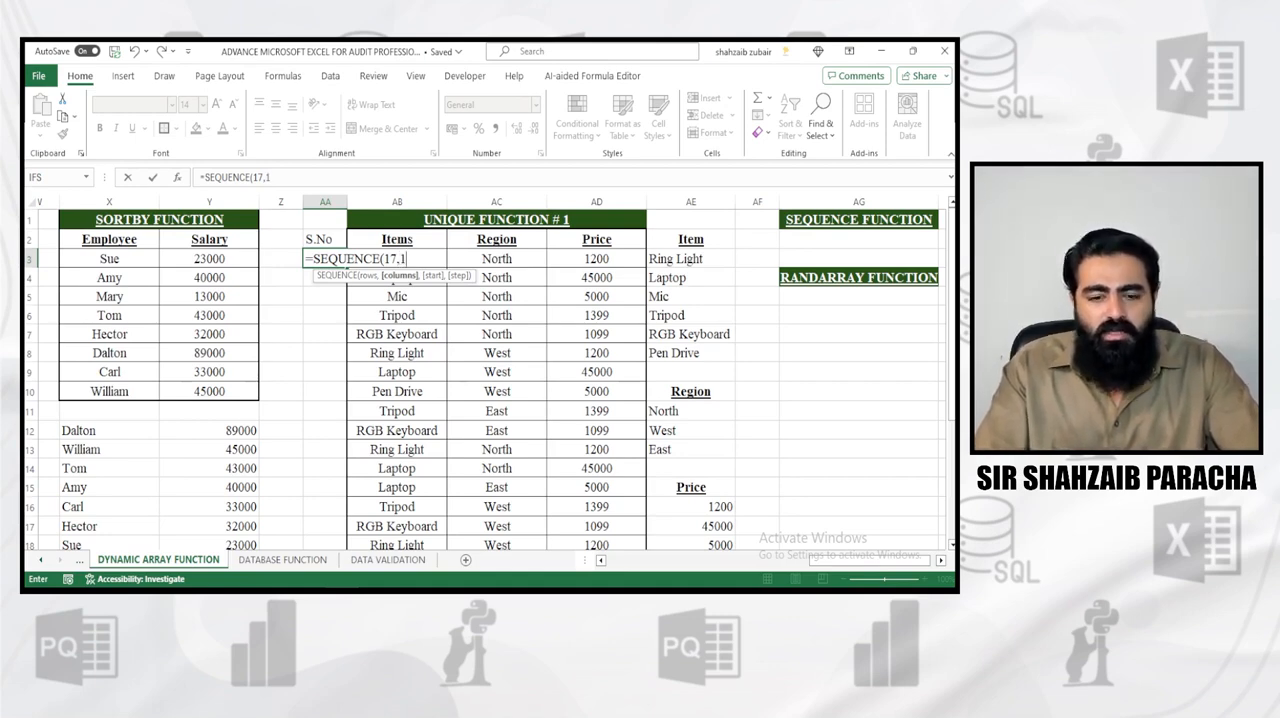
type(",")
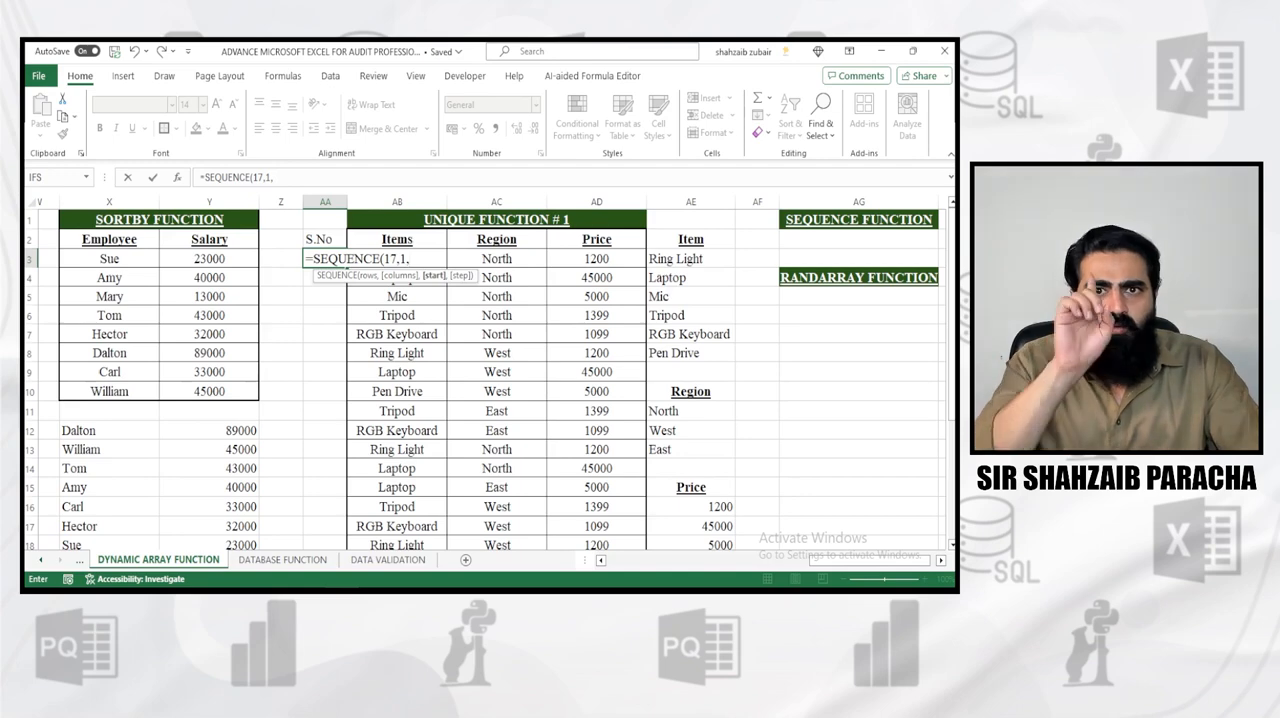
type("1")
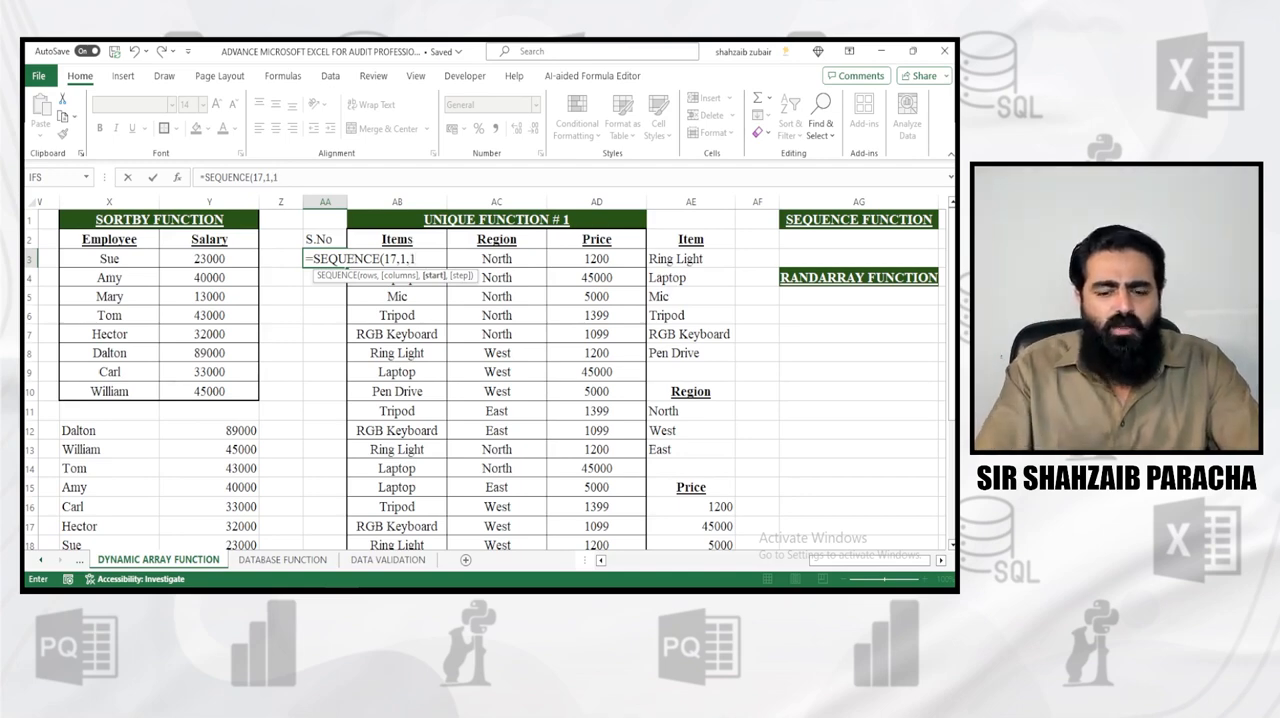
type(")")
key("Return")
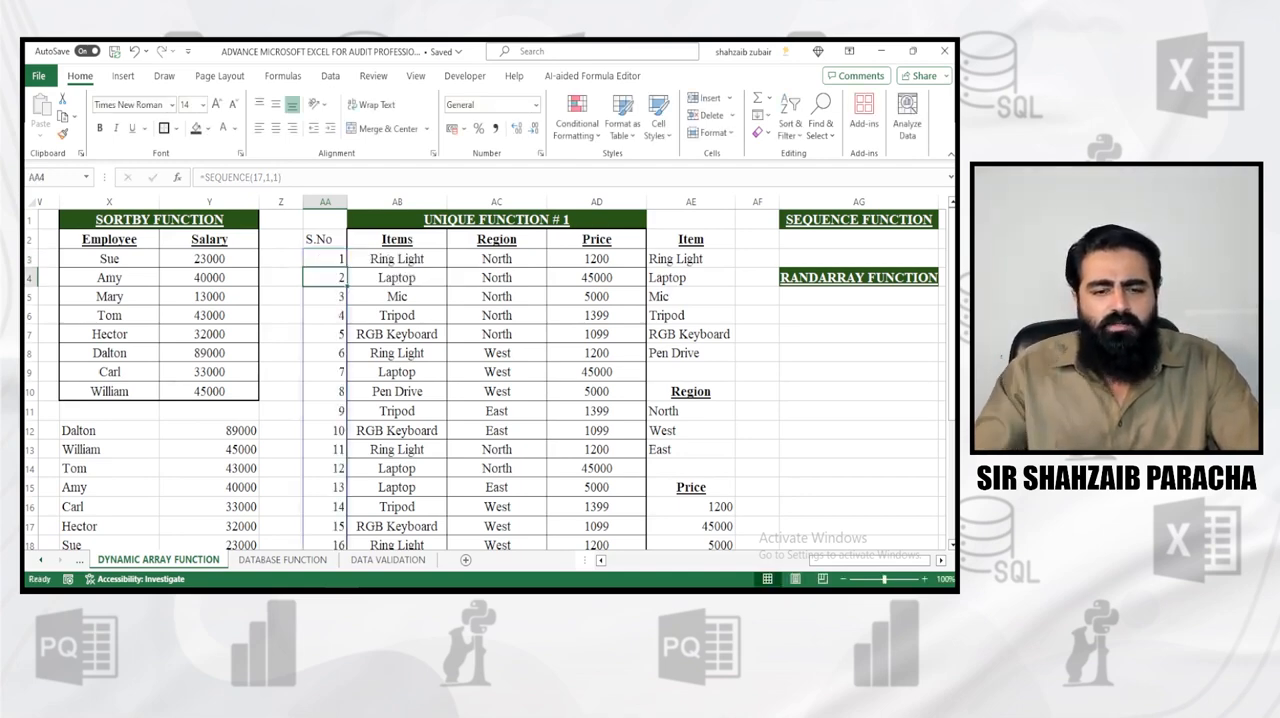
Set the rows argument of the SEQUENCE formula in AA3 to 18 and check the numbering against the table's last row
scroll(485, 380, "down", 5)
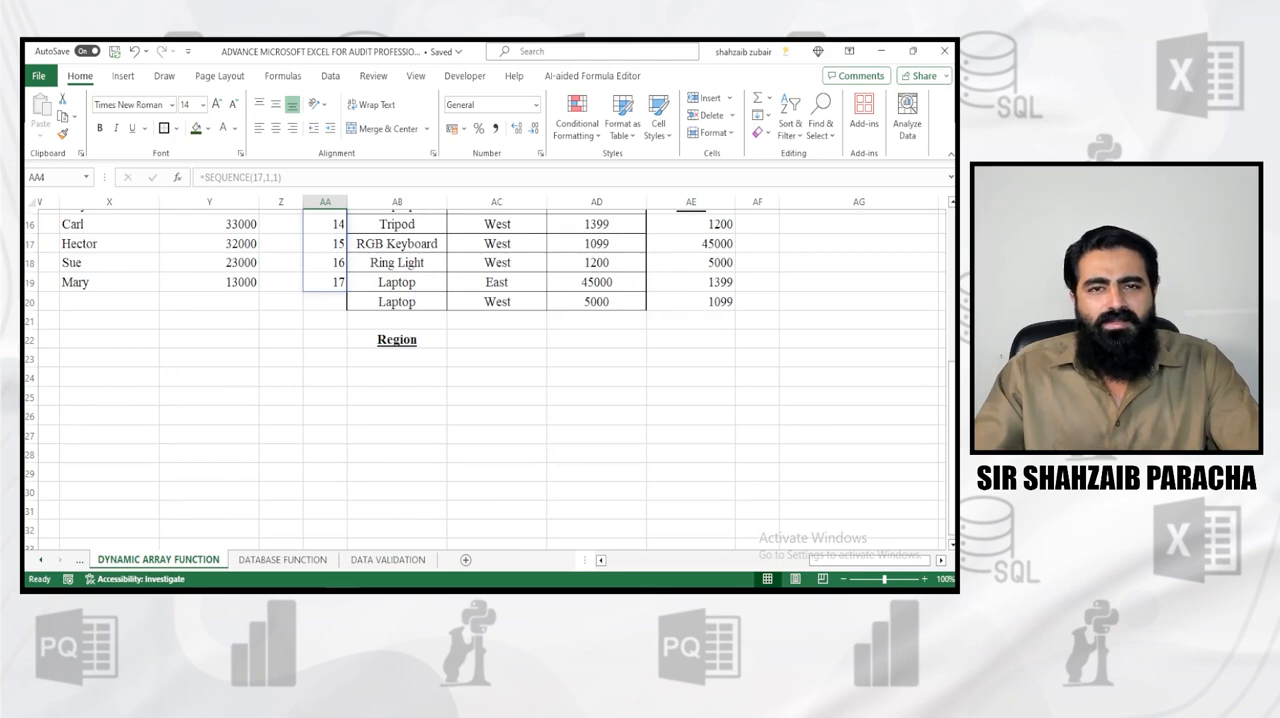
scroll(485, 380, "up", 5)
left_click(325, 259)
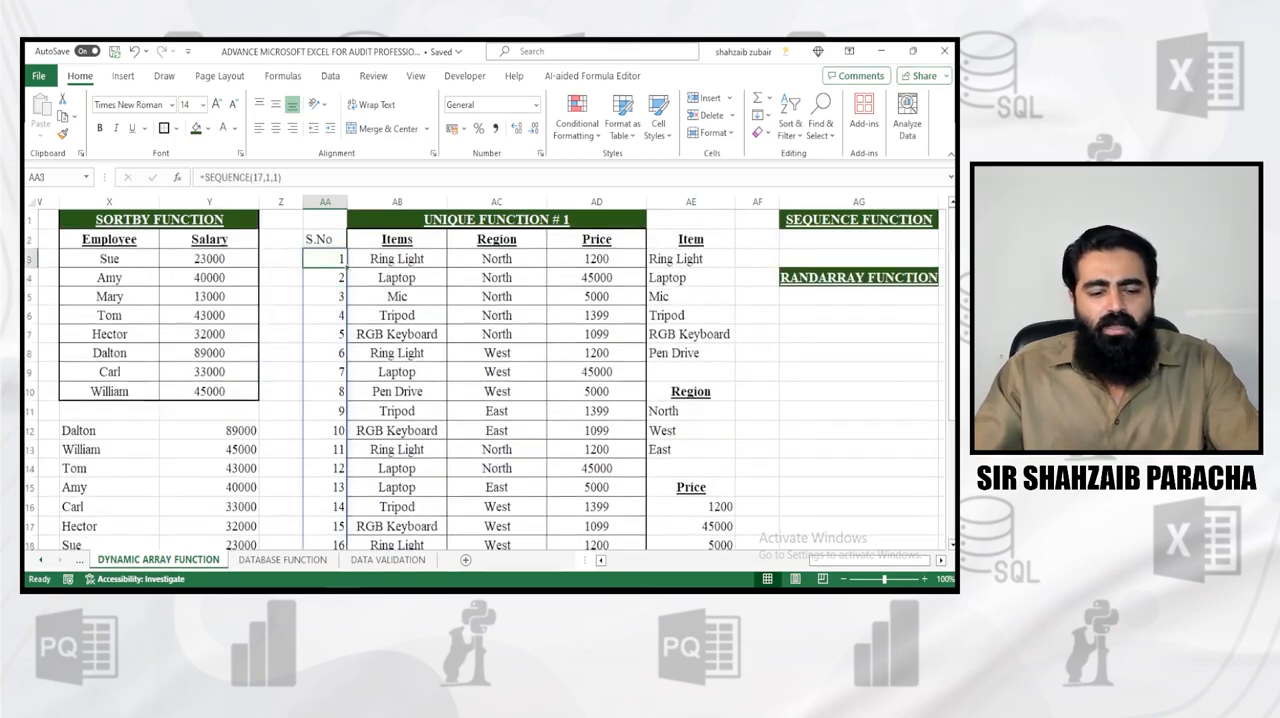
key("F2")
key("Left")
key("Left")
key("Left")
key("Left")
key("Left")
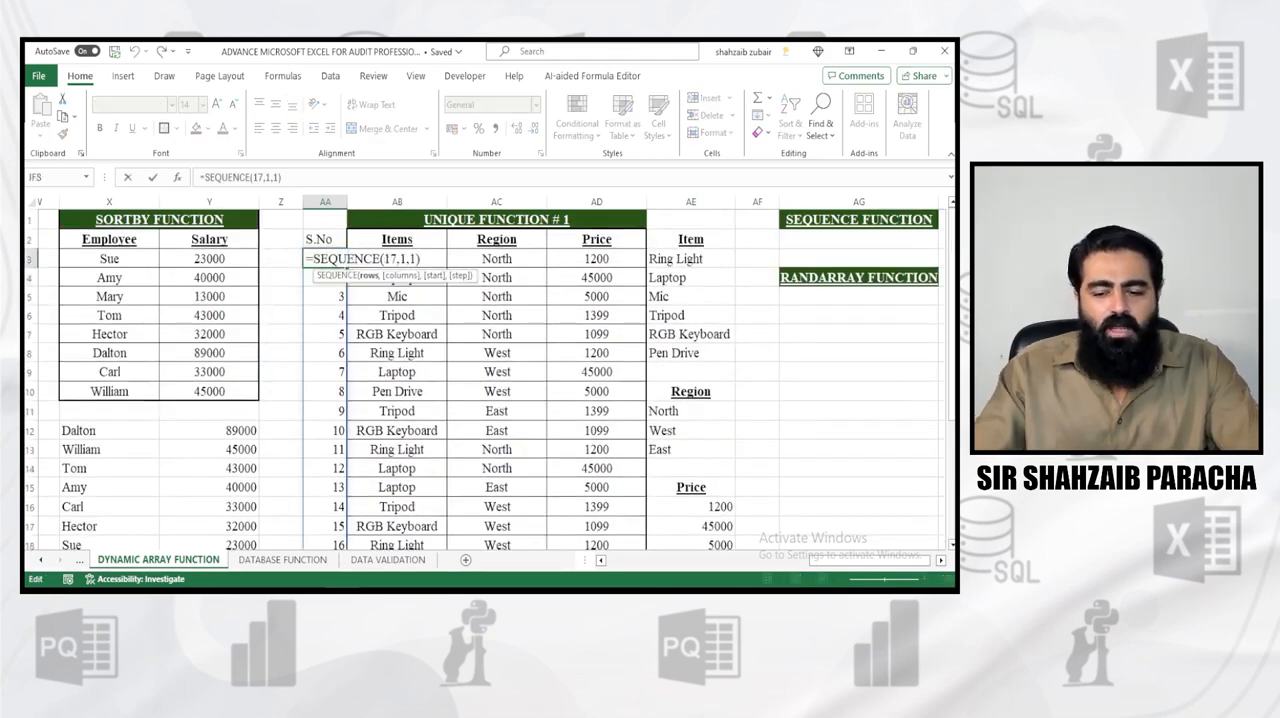
key("BackSpace")
type("8")
key("Return")
scroll(485, 380, "down", 6)
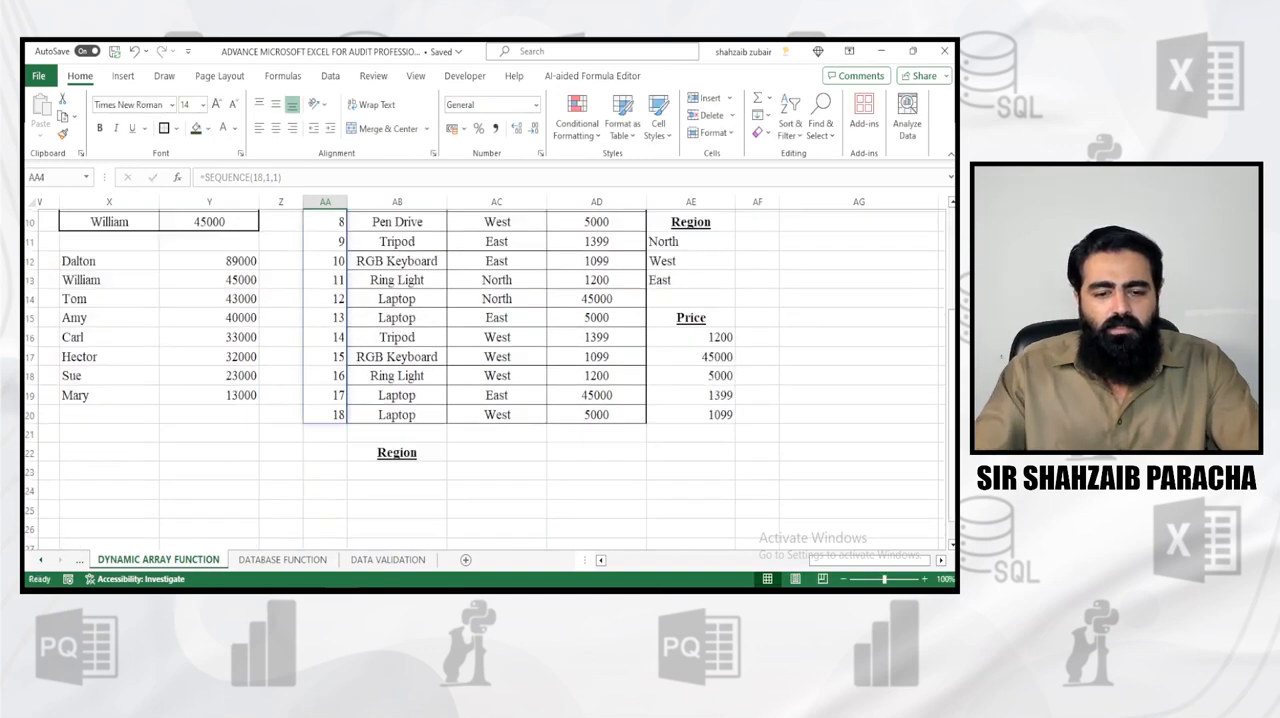
Add a step argument of 10 to the formula in AA3, making it =SEQUENCE(18,1,1,10)
scroll(485, 380, "up", 6)
left_click(325, 259)
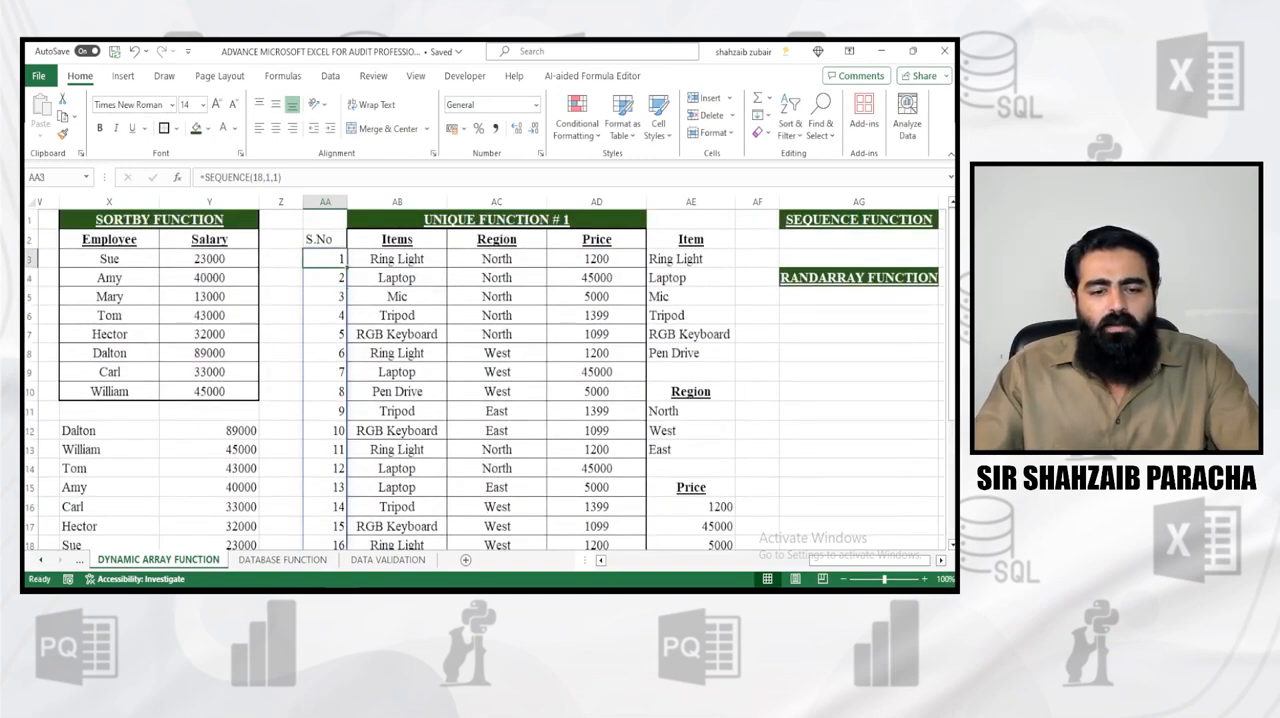
key("F2")
key("BackSpace")
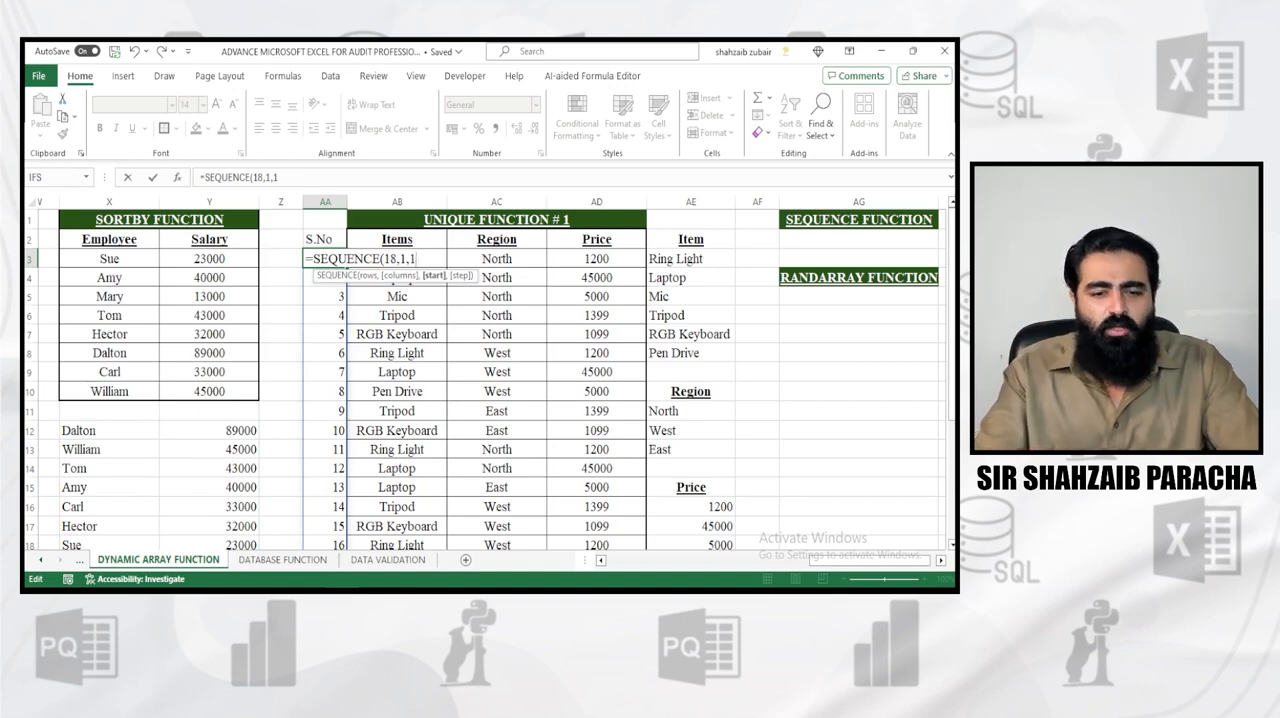
type(",")
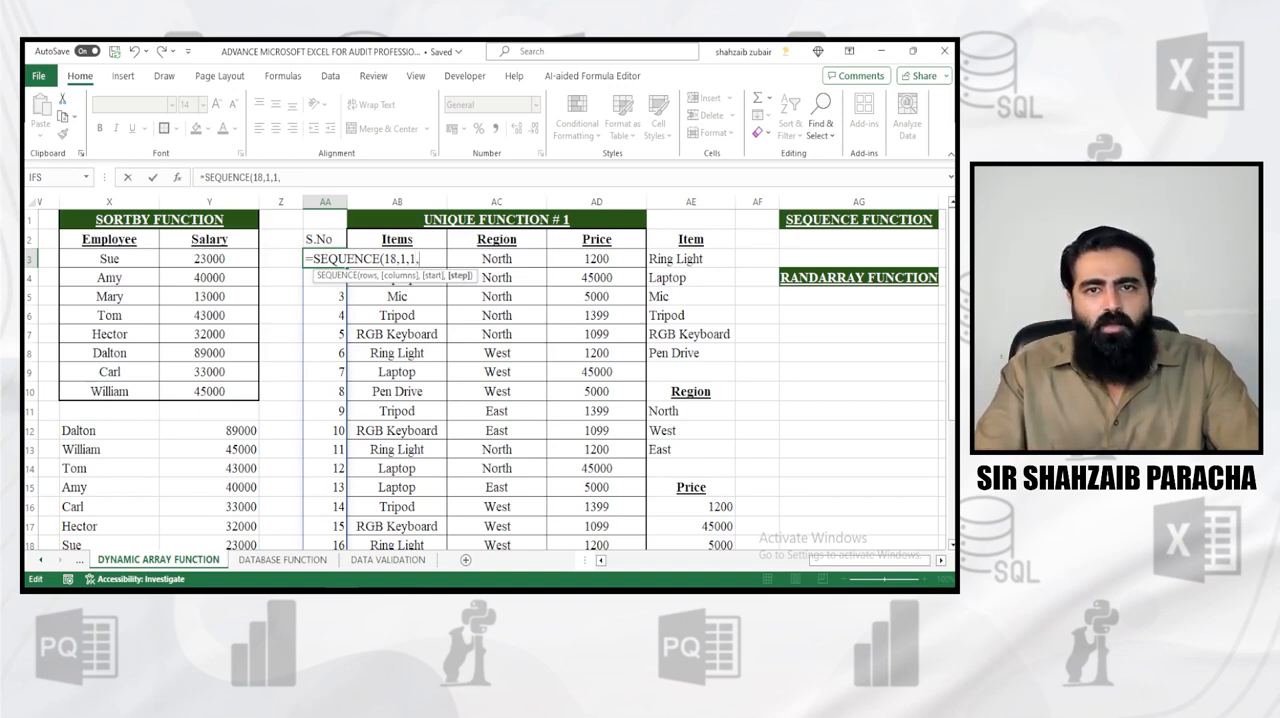
type("10)")
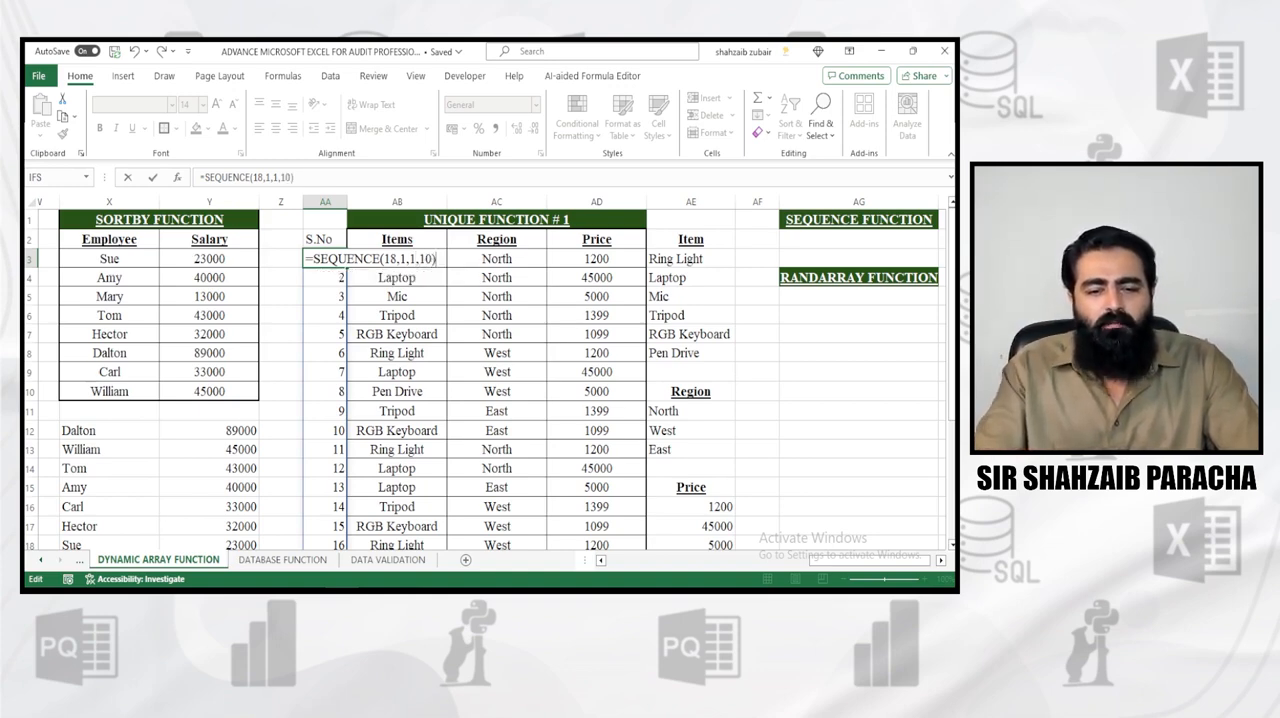
key("Return")
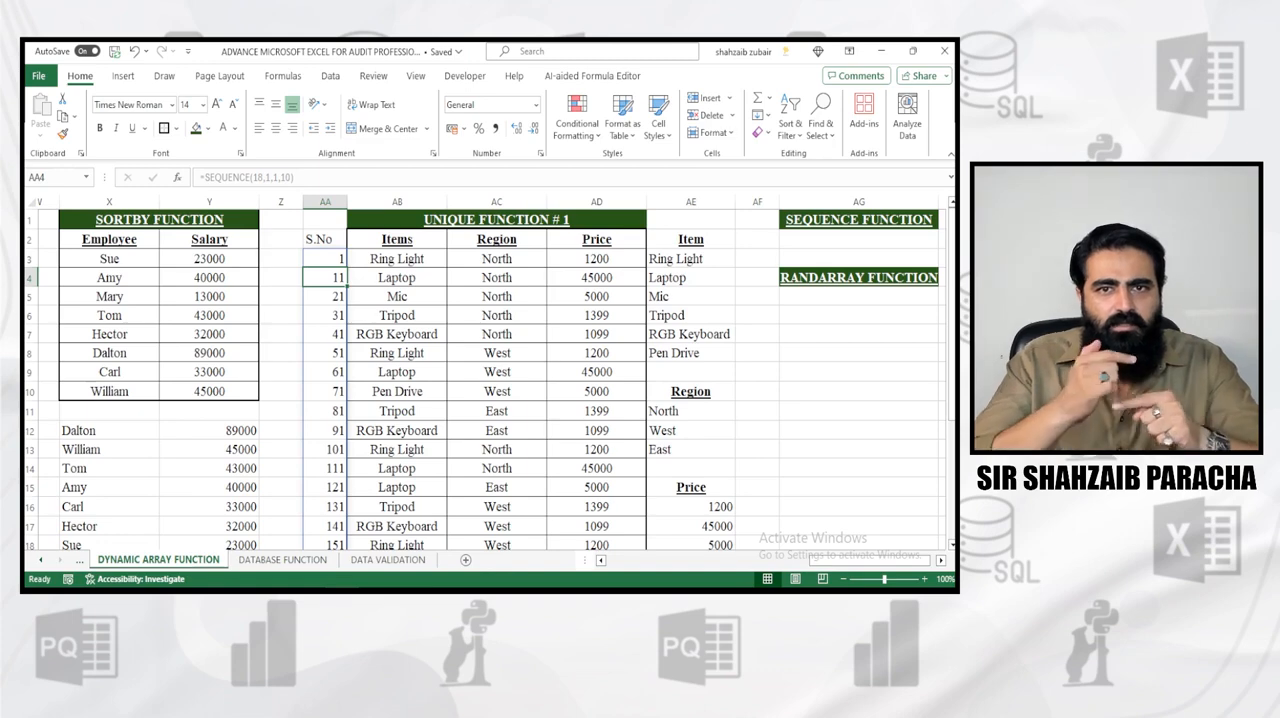
Clear the SEQUENCE formula and its numbering from the S.No column, starting at cell AA3
key("Up")
key("F2")
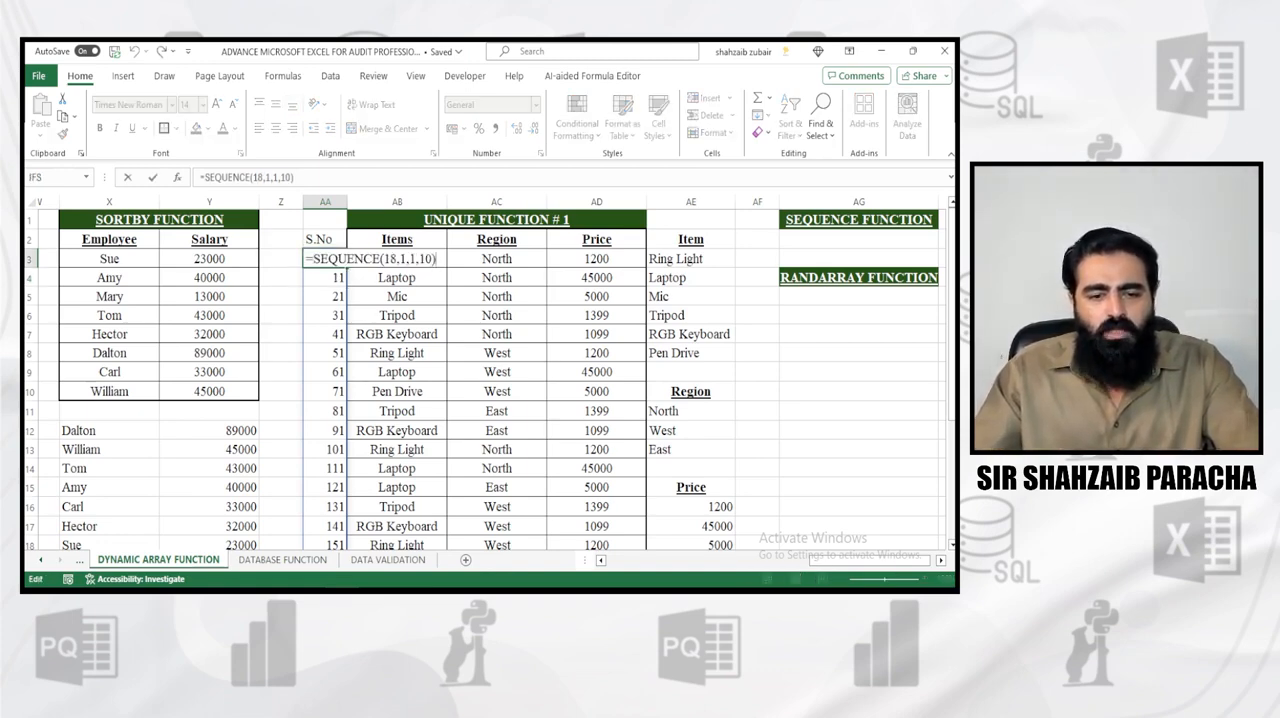
key("ctrl+Return")
key("ctrl+shift+Down")
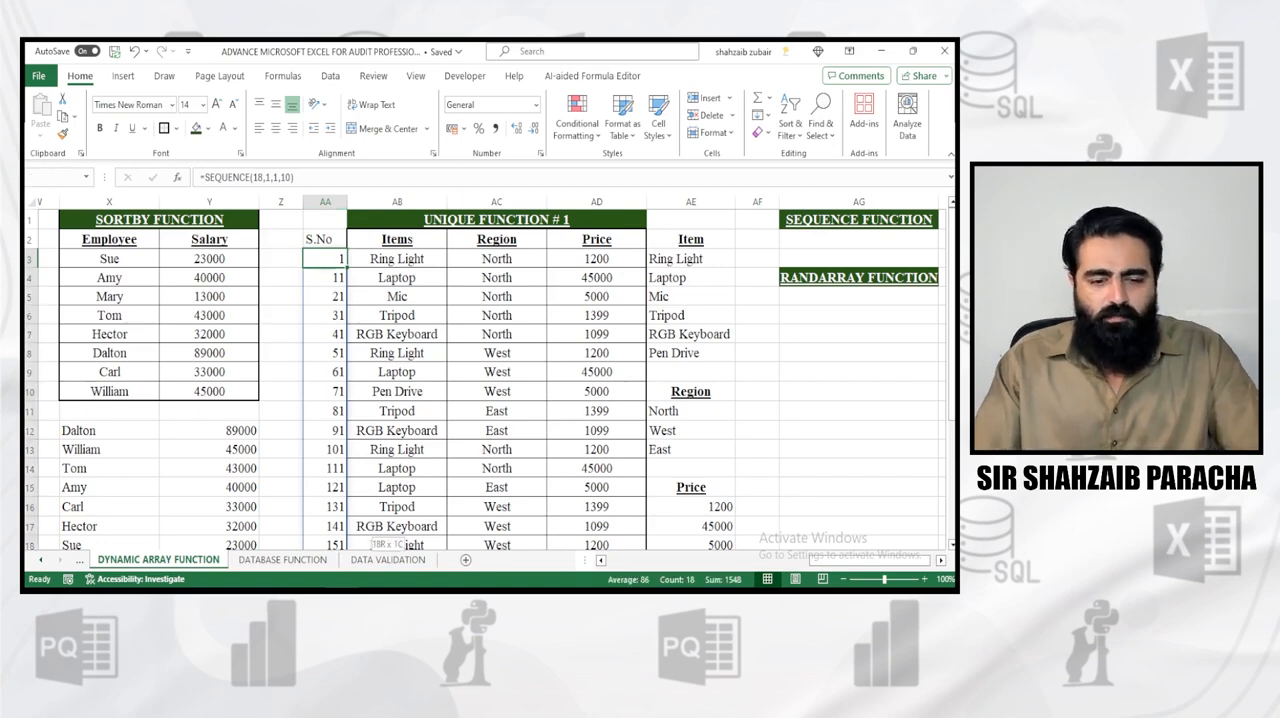
key("Delete")
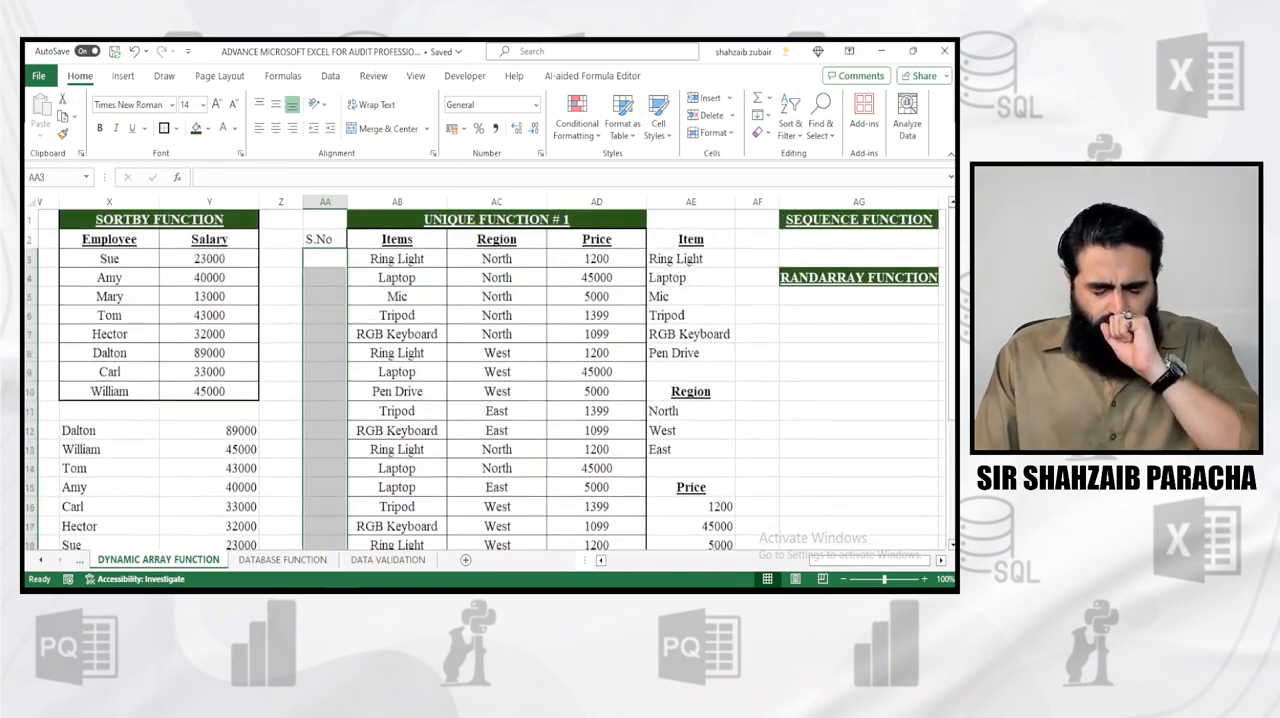
key("Down")
key("Up")
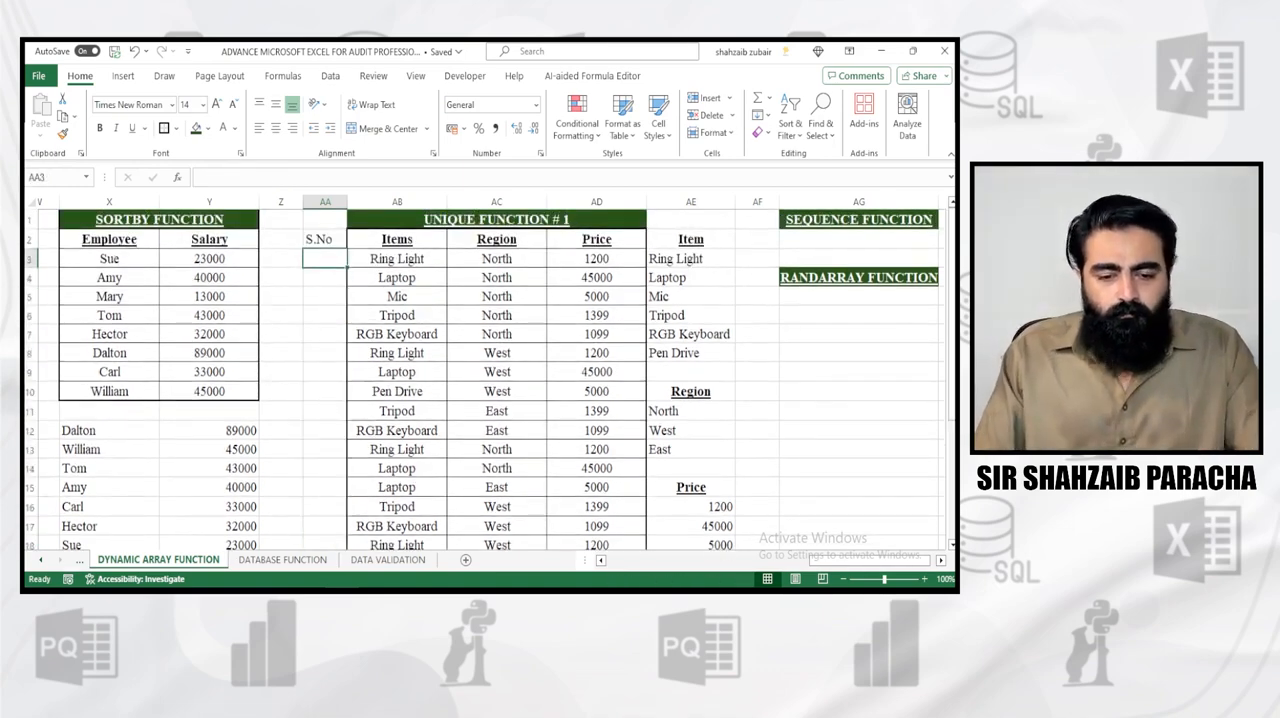
Enter =SEQUENCE(18,1,10,10) in cell AA3 and check the numbering down to the table's last row
type("=SEQUENCE(")
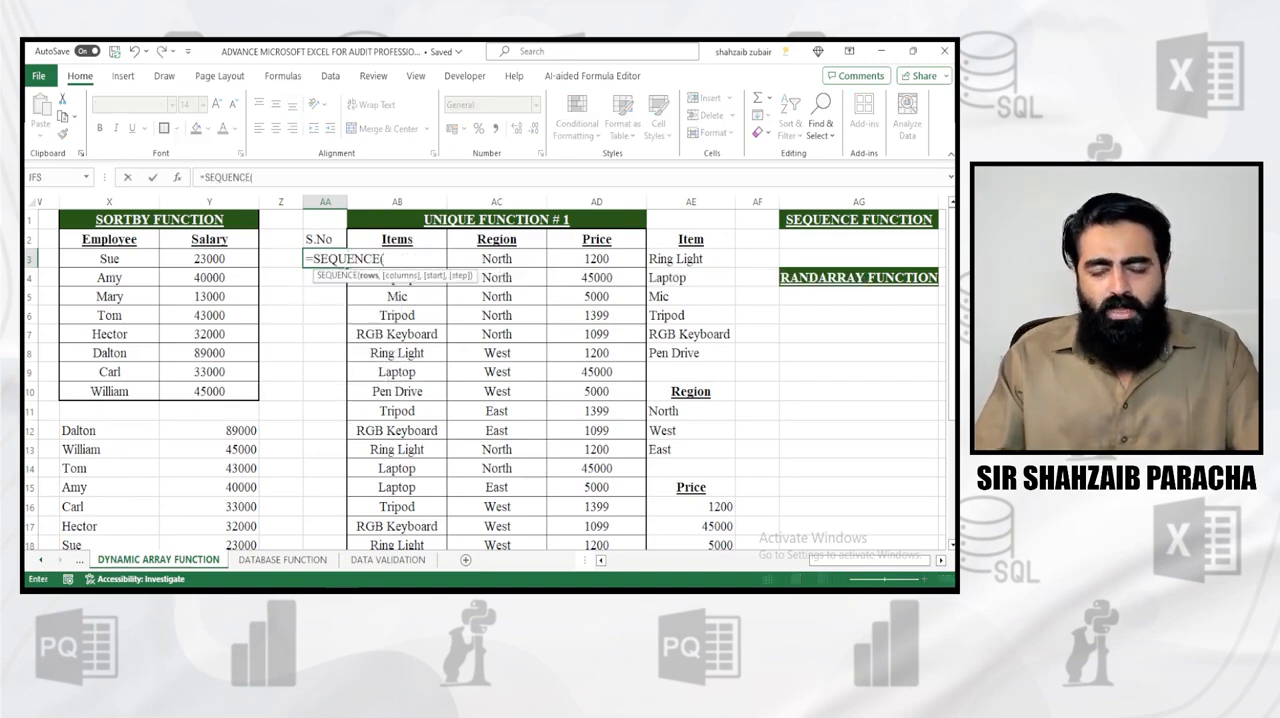
type("18,")
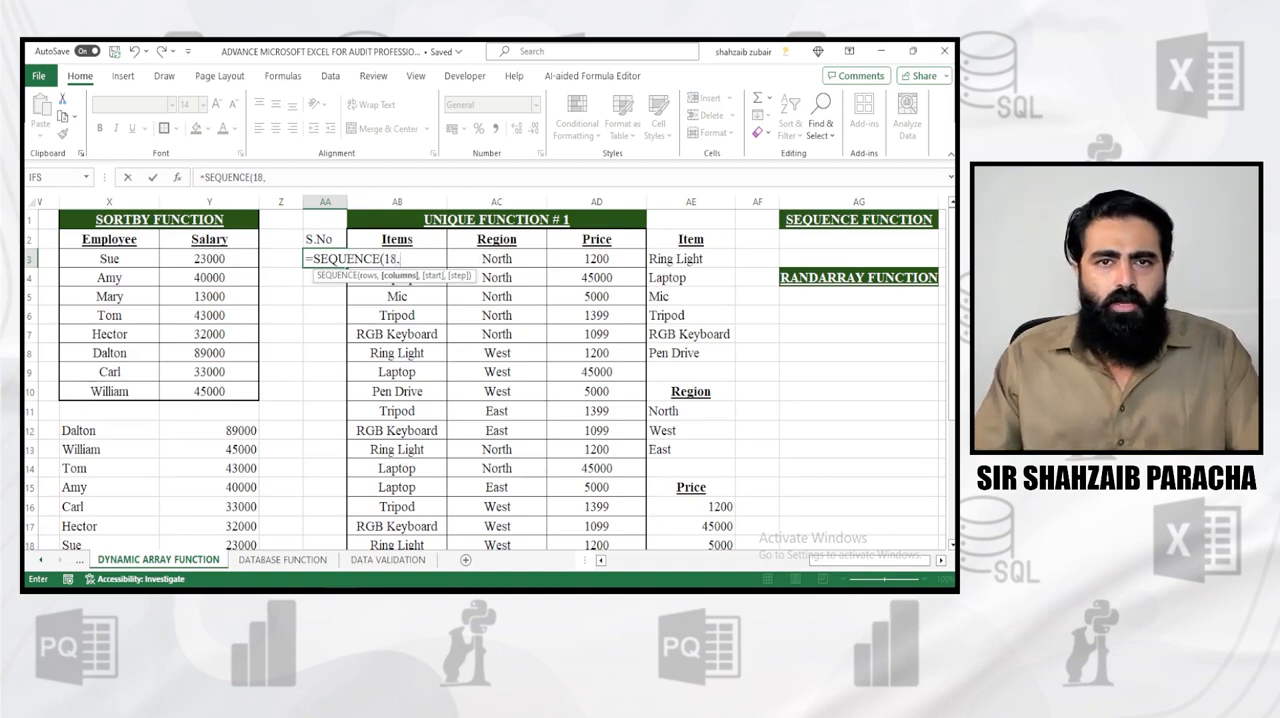
type("1,")
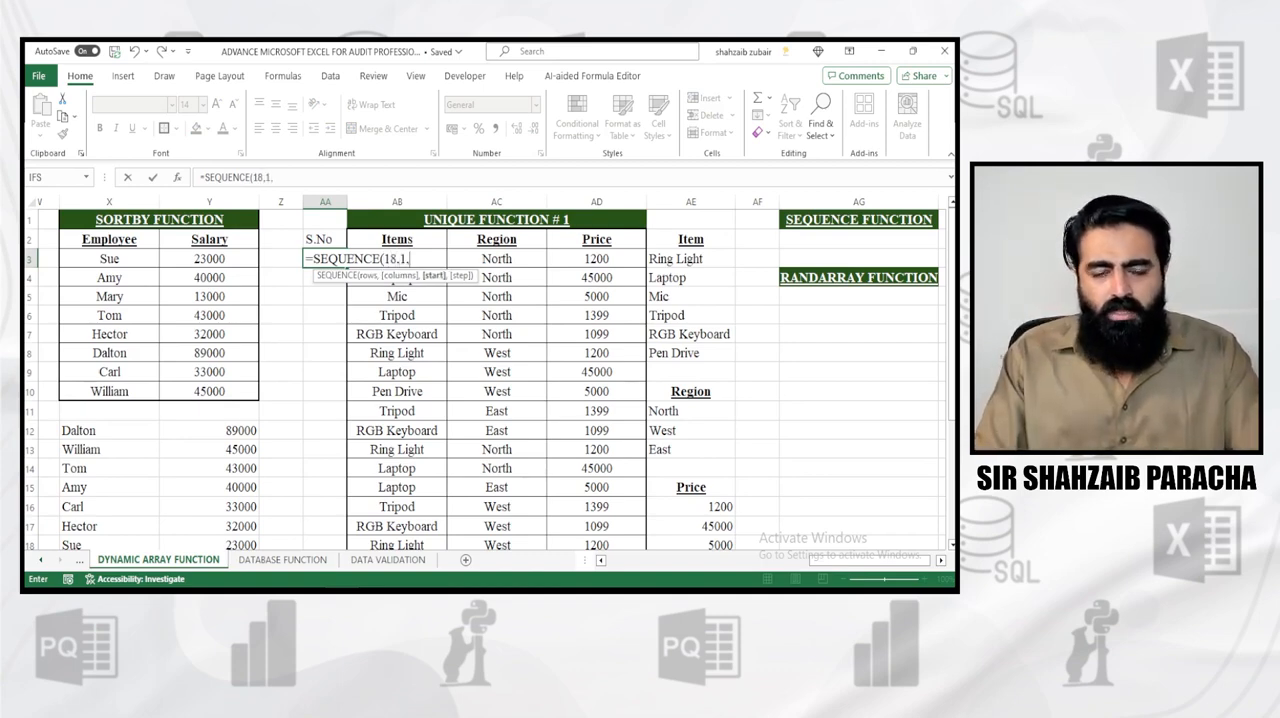
type("10,")
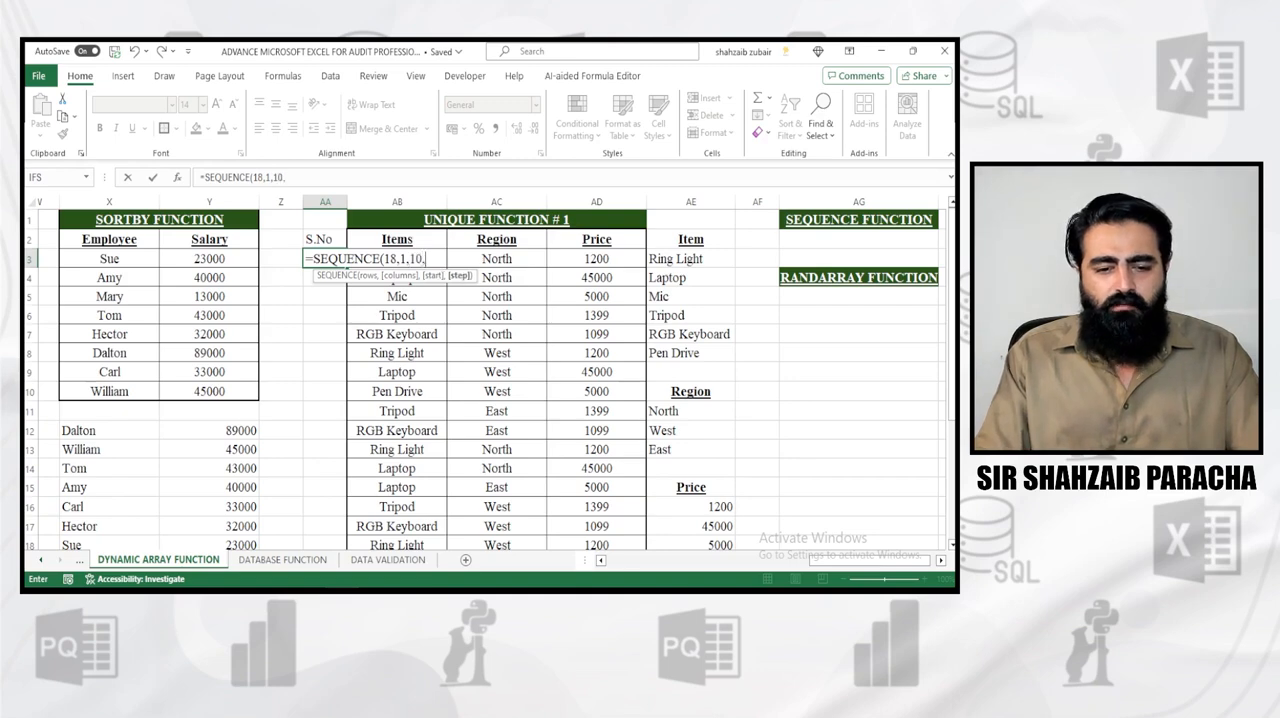
type("10)")
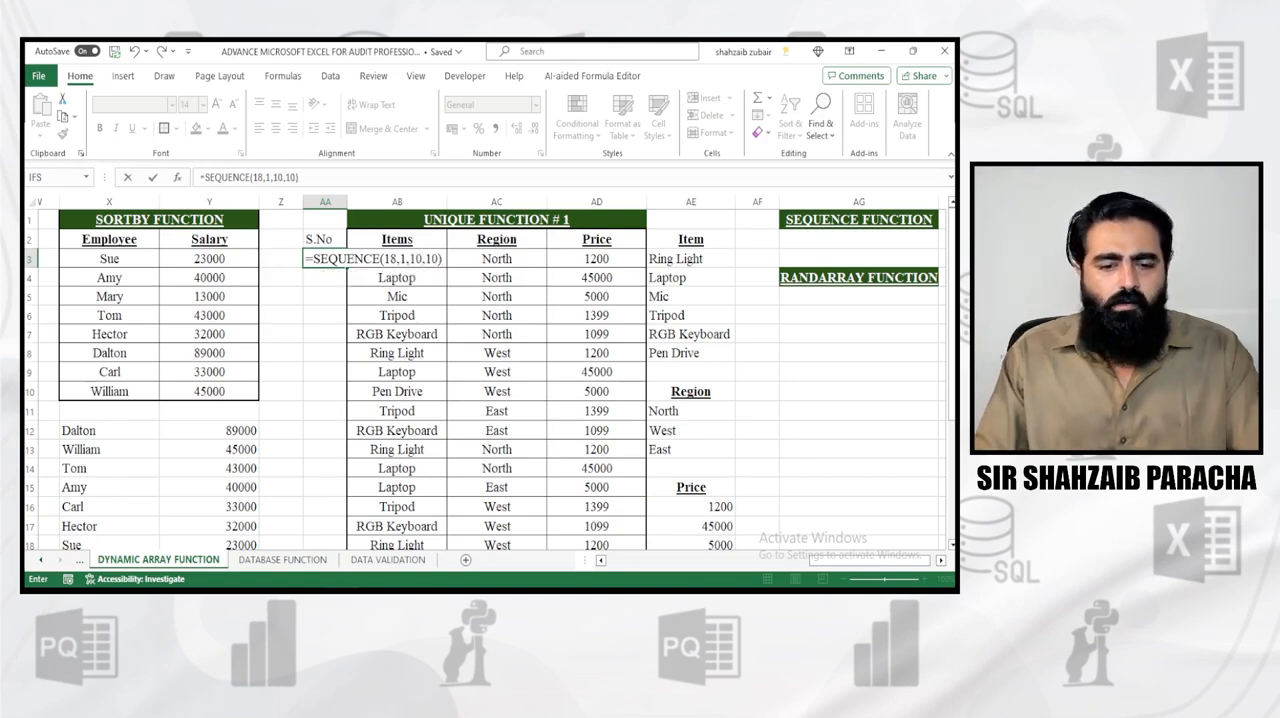
key("Return")
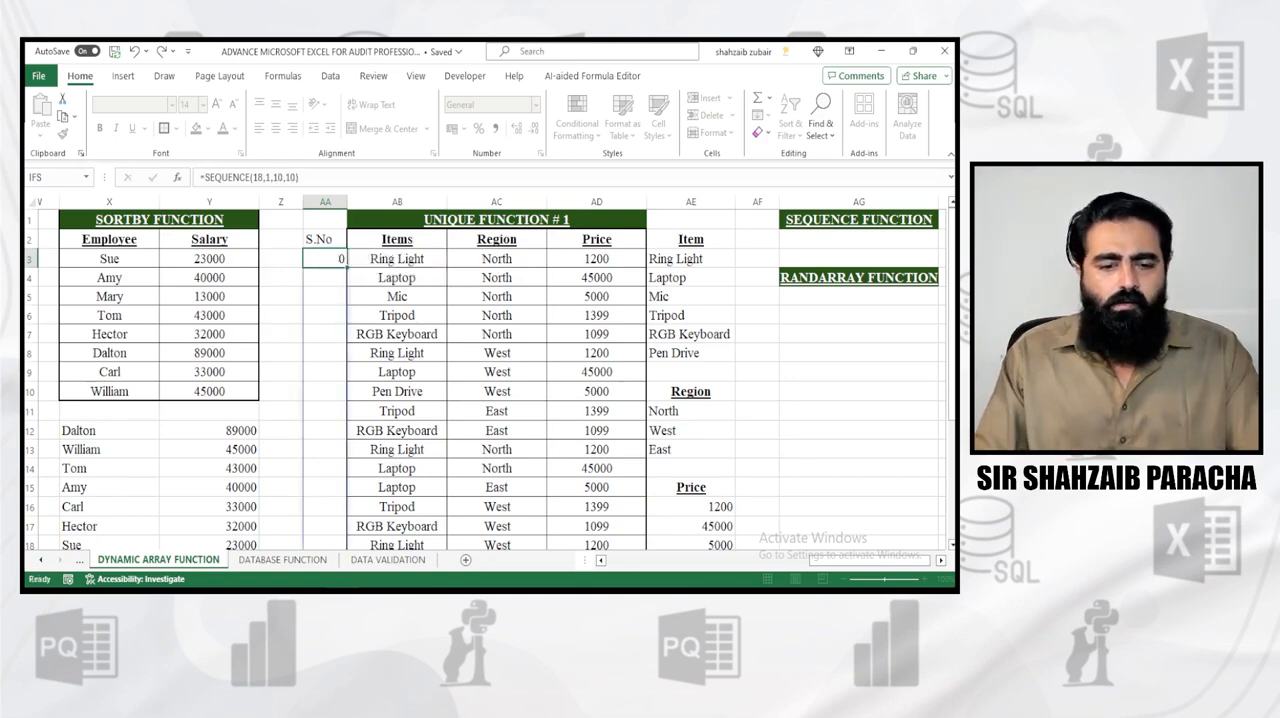
scroll(490, 380, "down", 2)
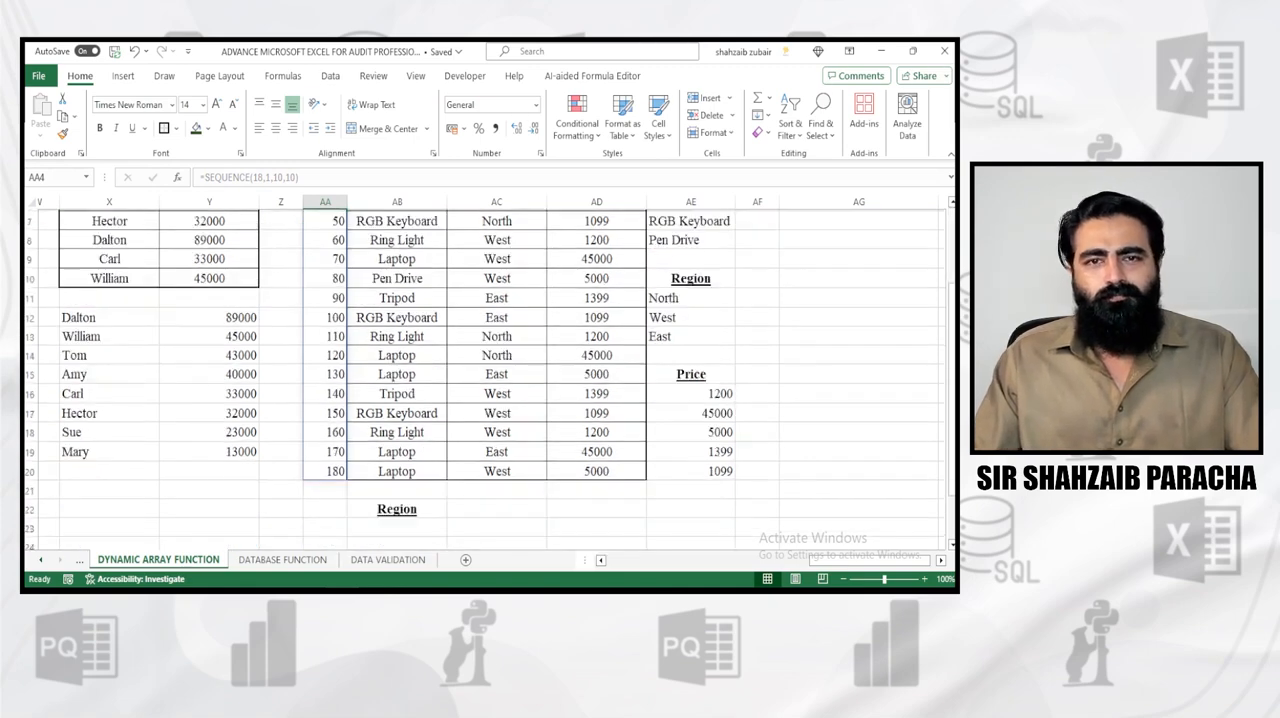
scroll(490, 380, "up", 2)
Set the start argument of the SEQUENCE formula in AA3 to 100 and check the numbering against the table's end
left_click_drag(329, 268, 329, 261)
key("Escape")
left_click(329, 259)
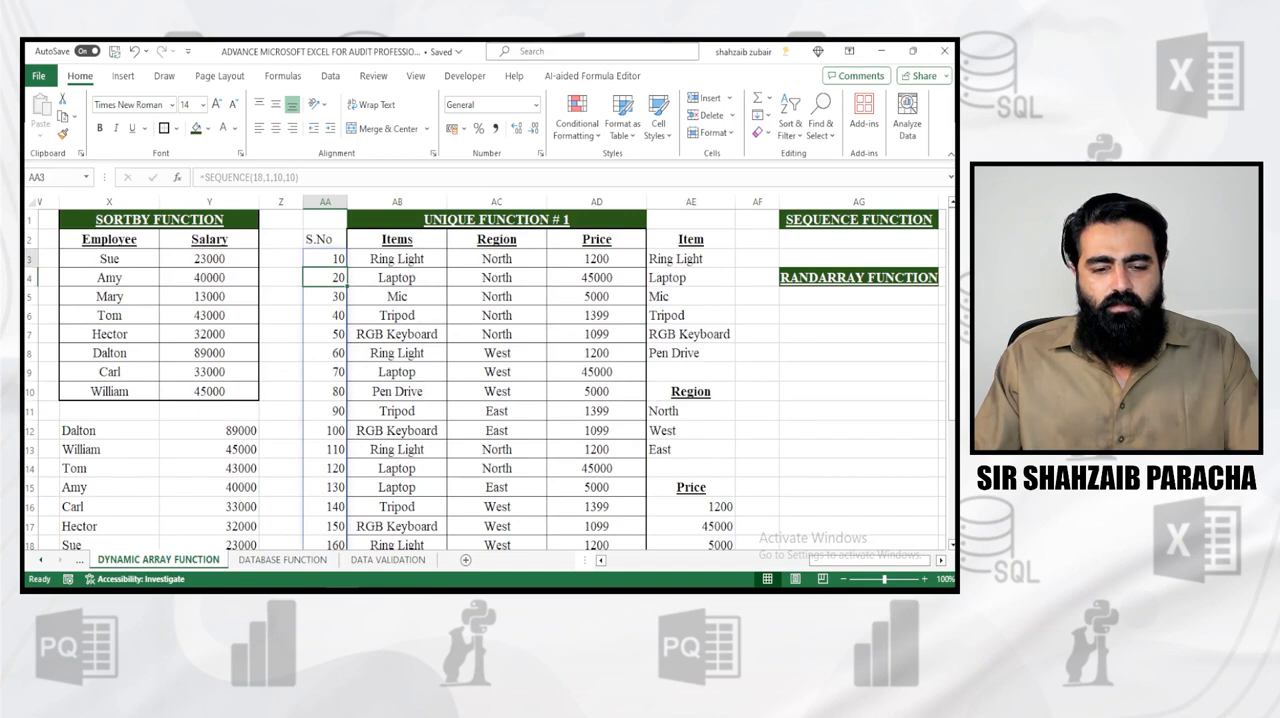
key("F2")
key("Left")
key("Left")
key("Left")
key("Left")
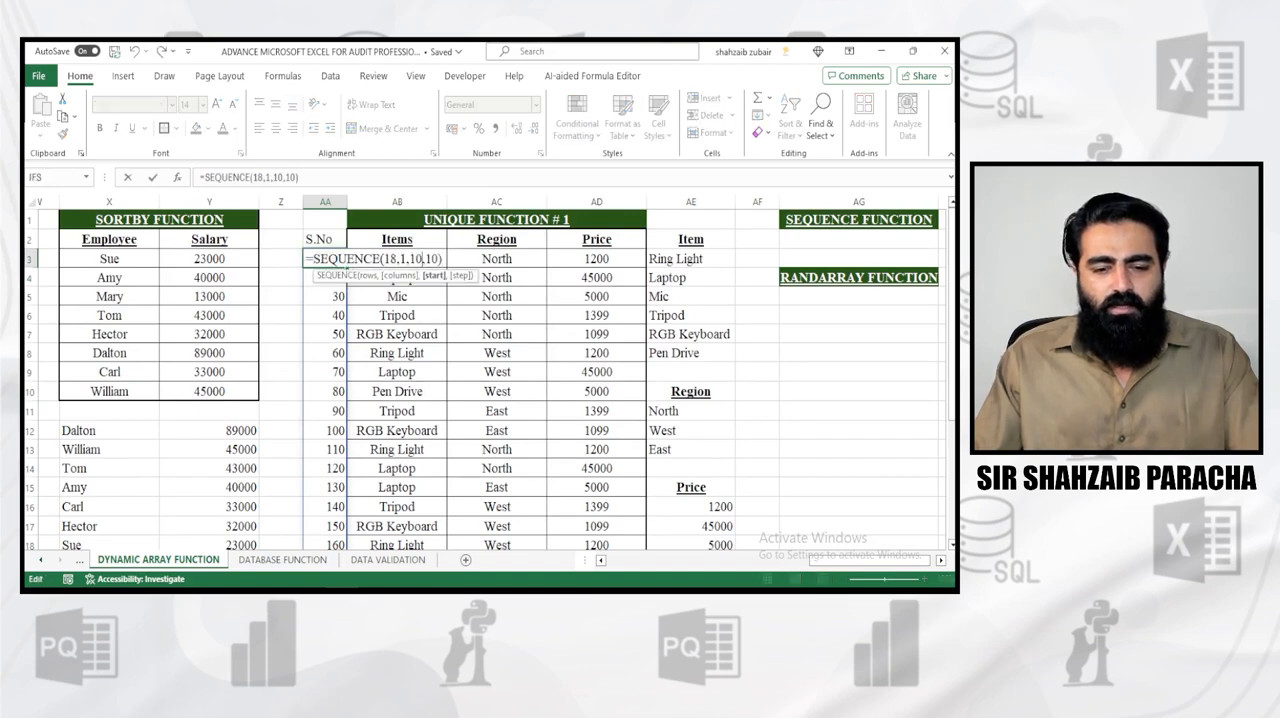
type("0")
key("Return")
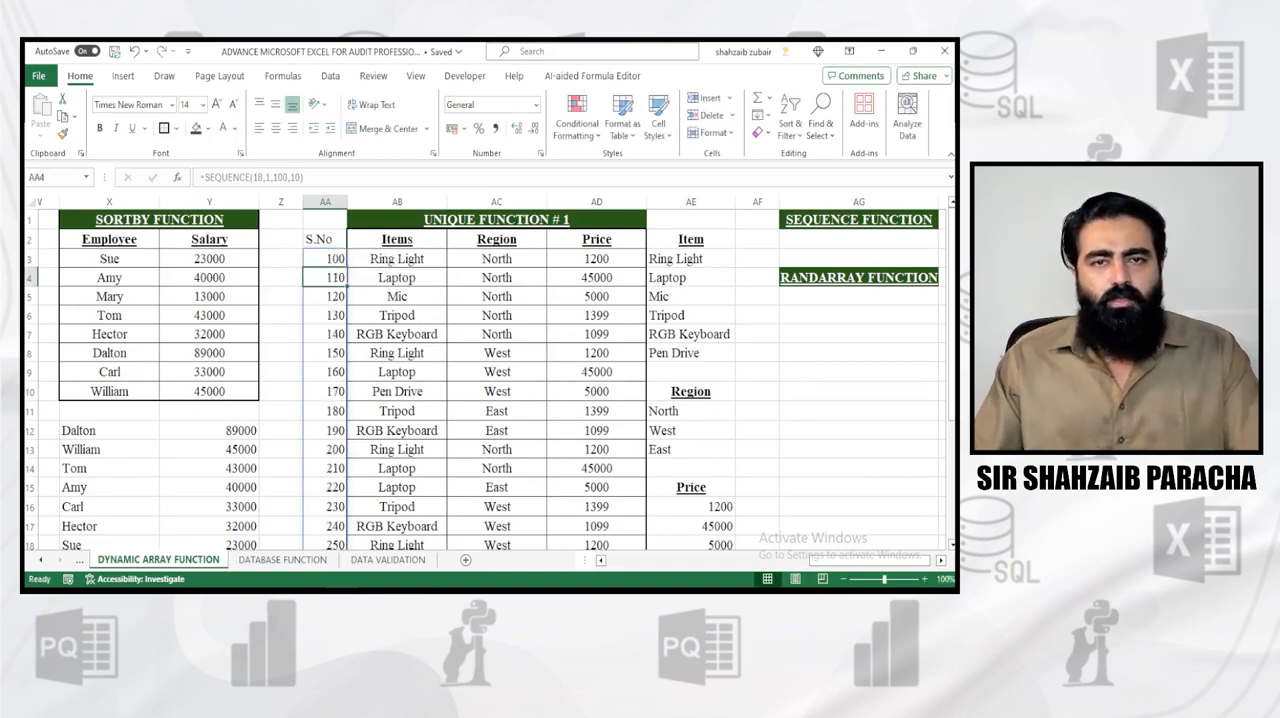
scroll(490, 380, "down", 2)
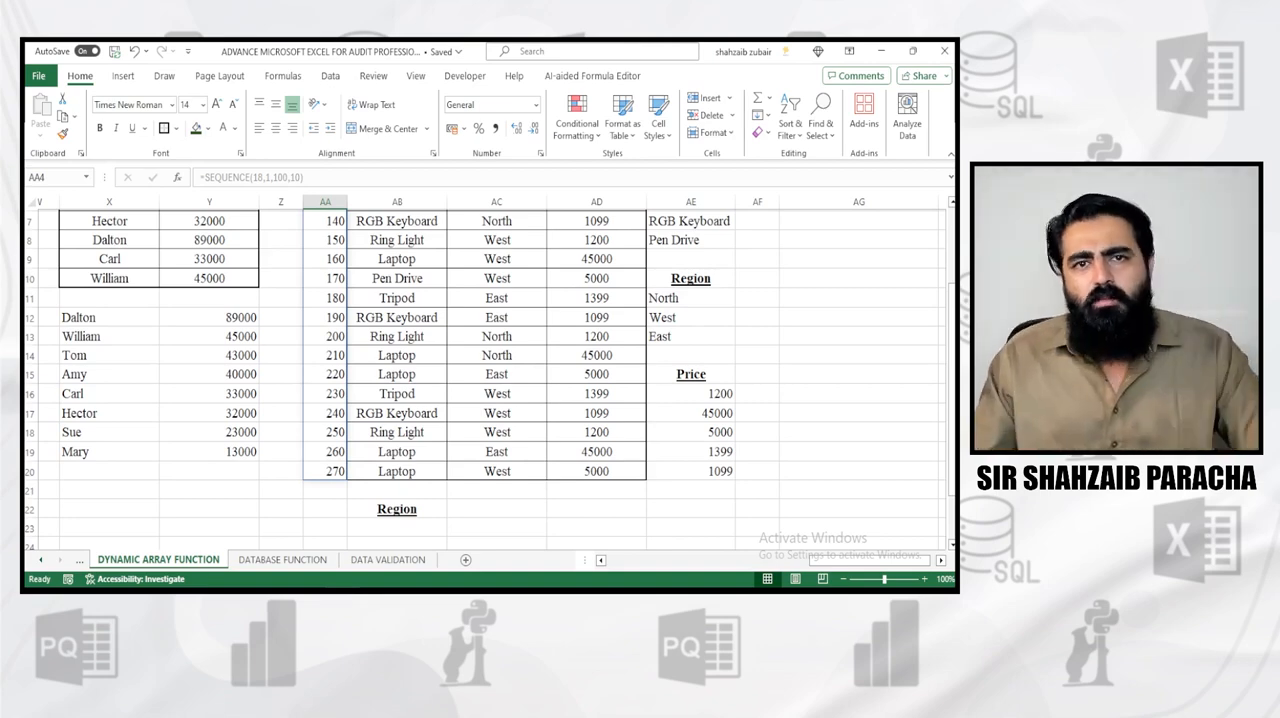
scroll(490, 380, "up", 2)
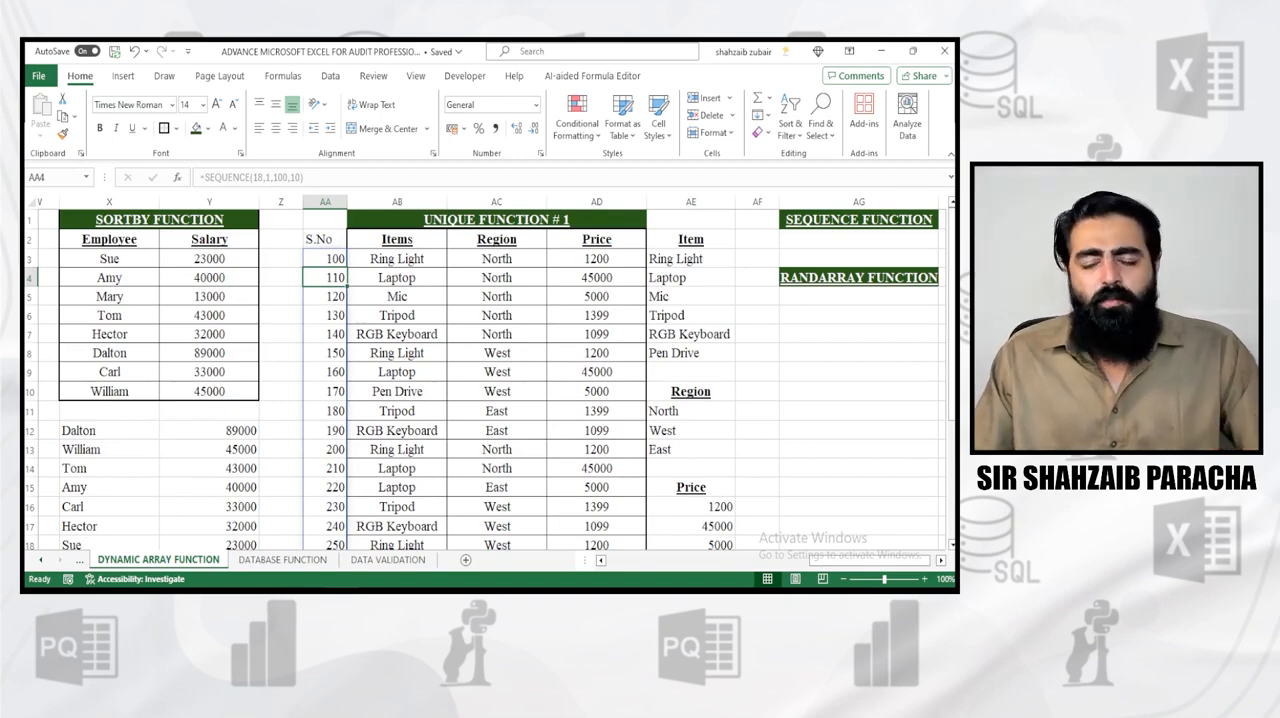
Centre, bold and underline the S.No heading in cell AA2
scroll(490, 370, "right", 5)
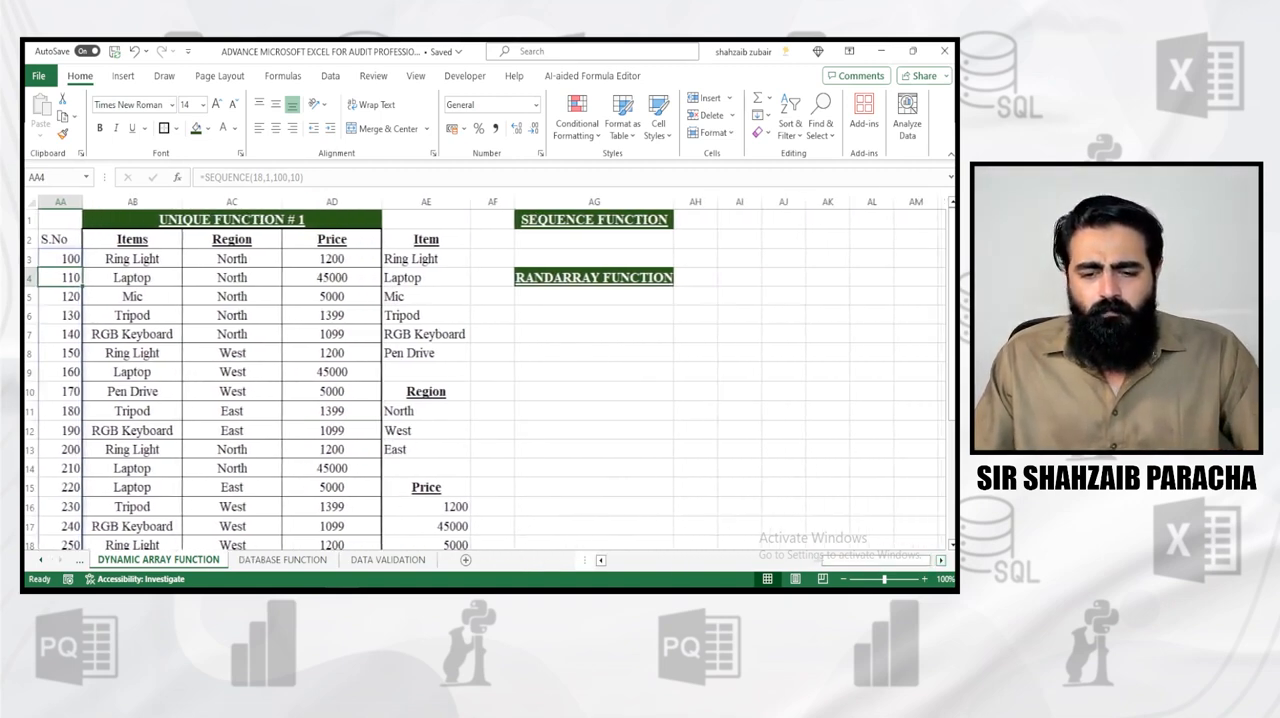
left_click(594, 239)
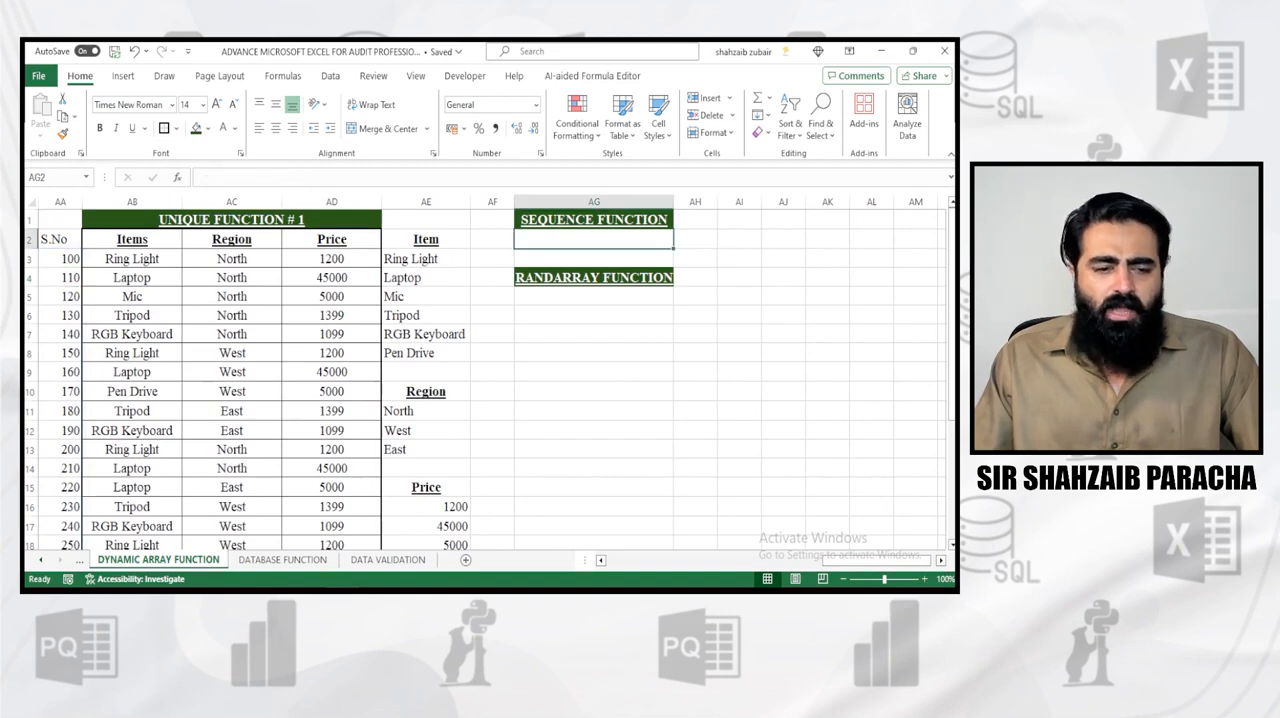
left_click(60, 239)
key("alt+h")
key("a")
key("c")
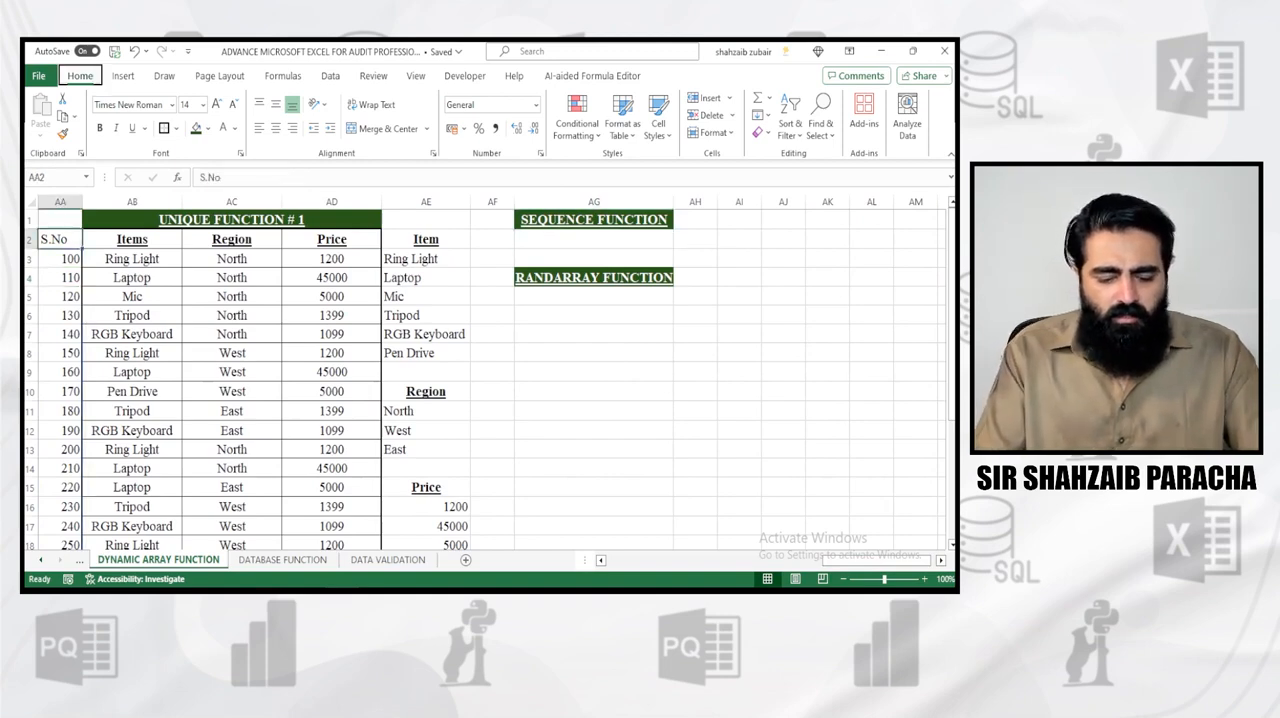
key("ctrl+b")
key("ctrl+u")
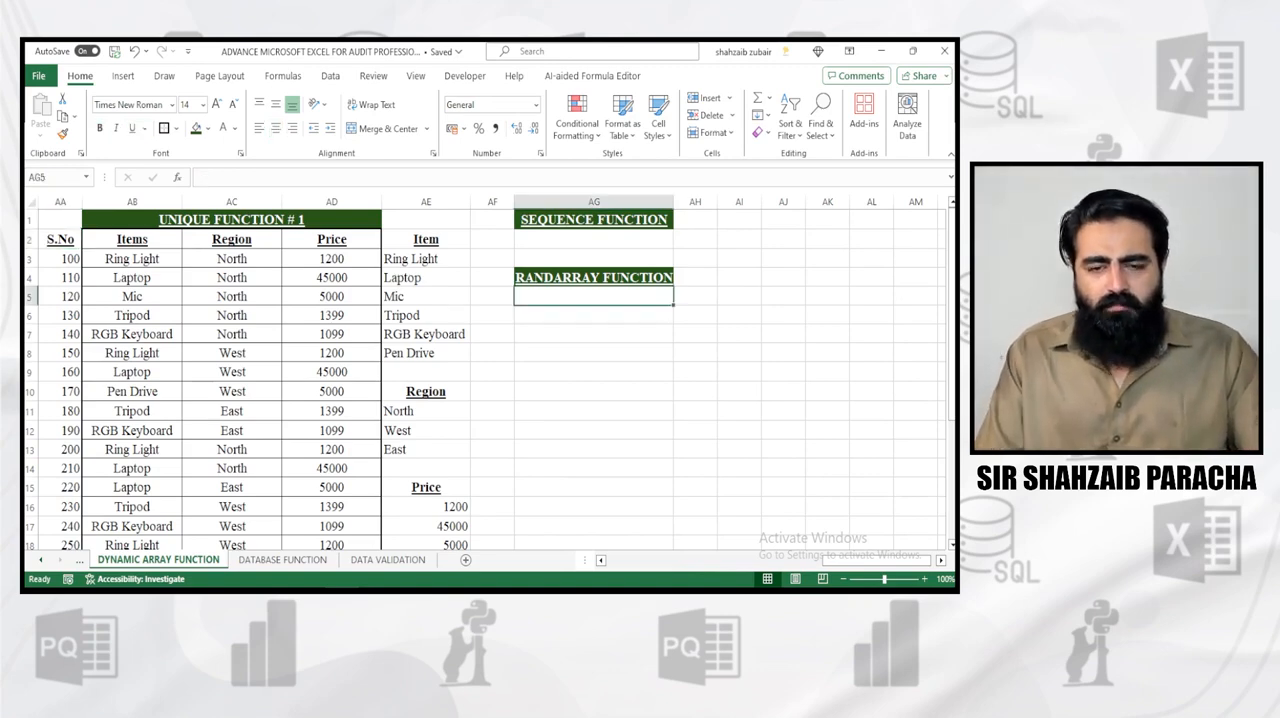
Start a RANDARRAY formula in cell AG5 with 5 rows and 5 columns
type("=")
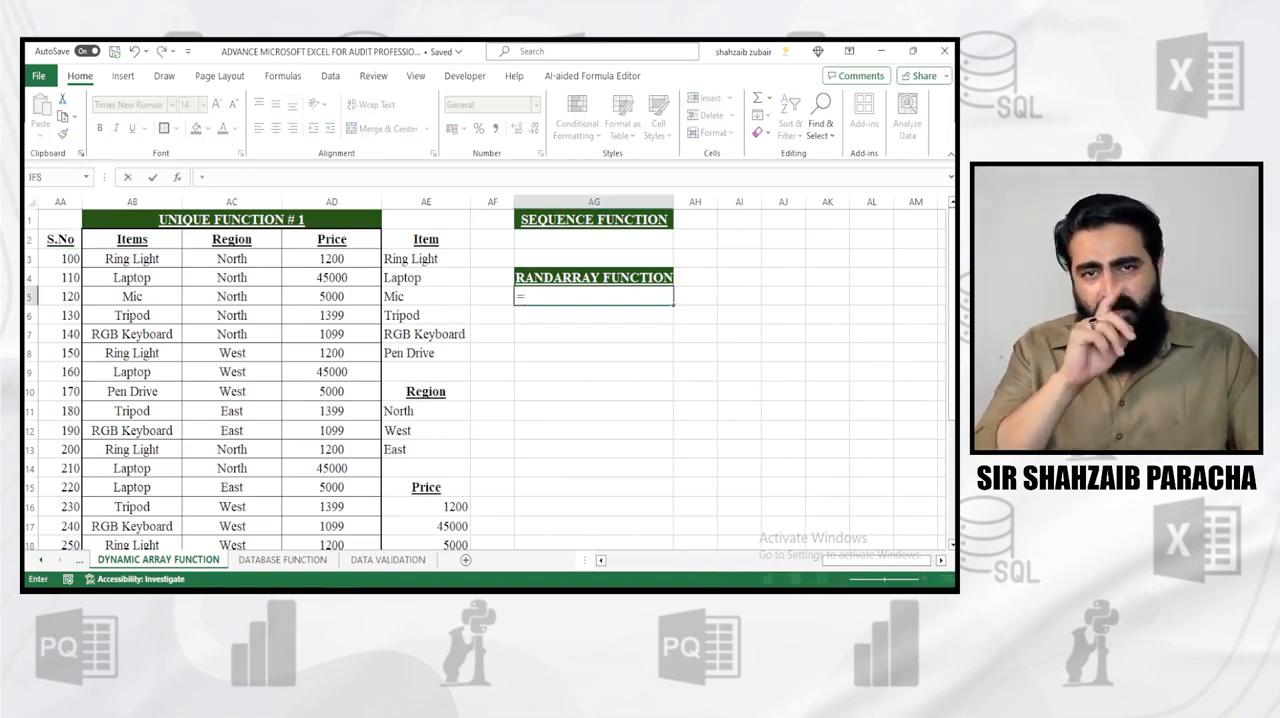
type("ra")
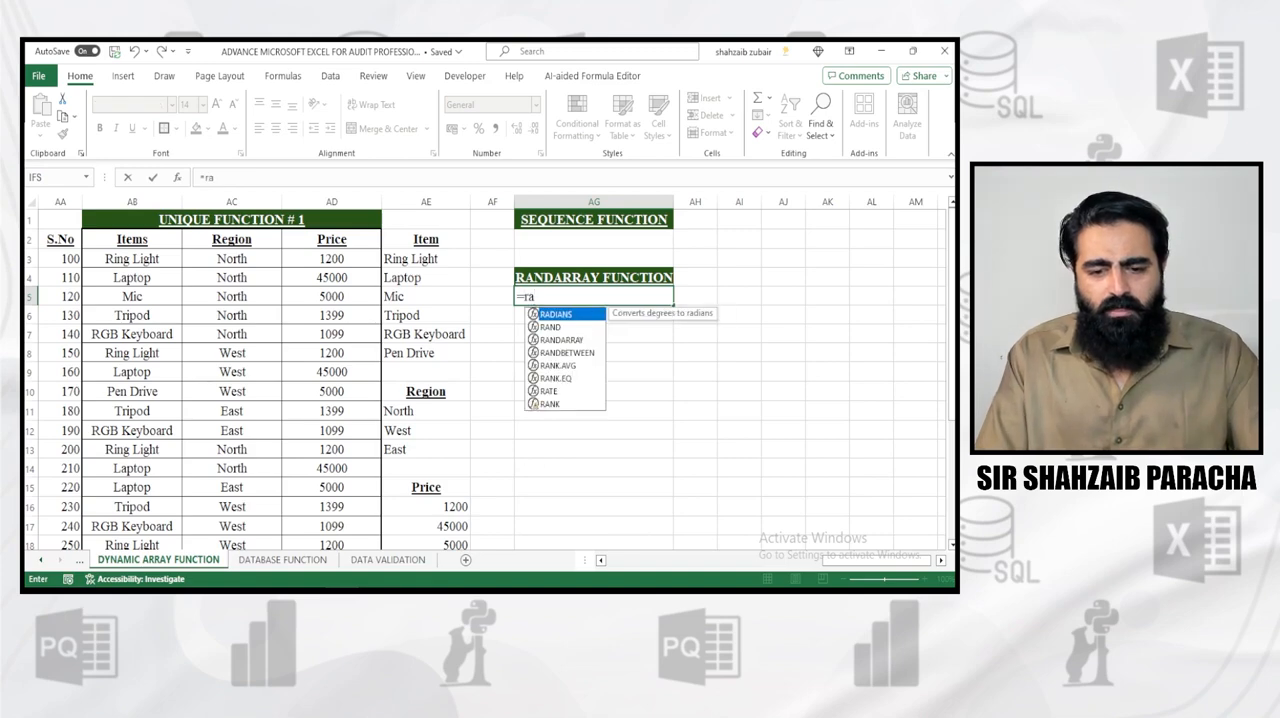
key("Down")
key("Down")
key("Tab")
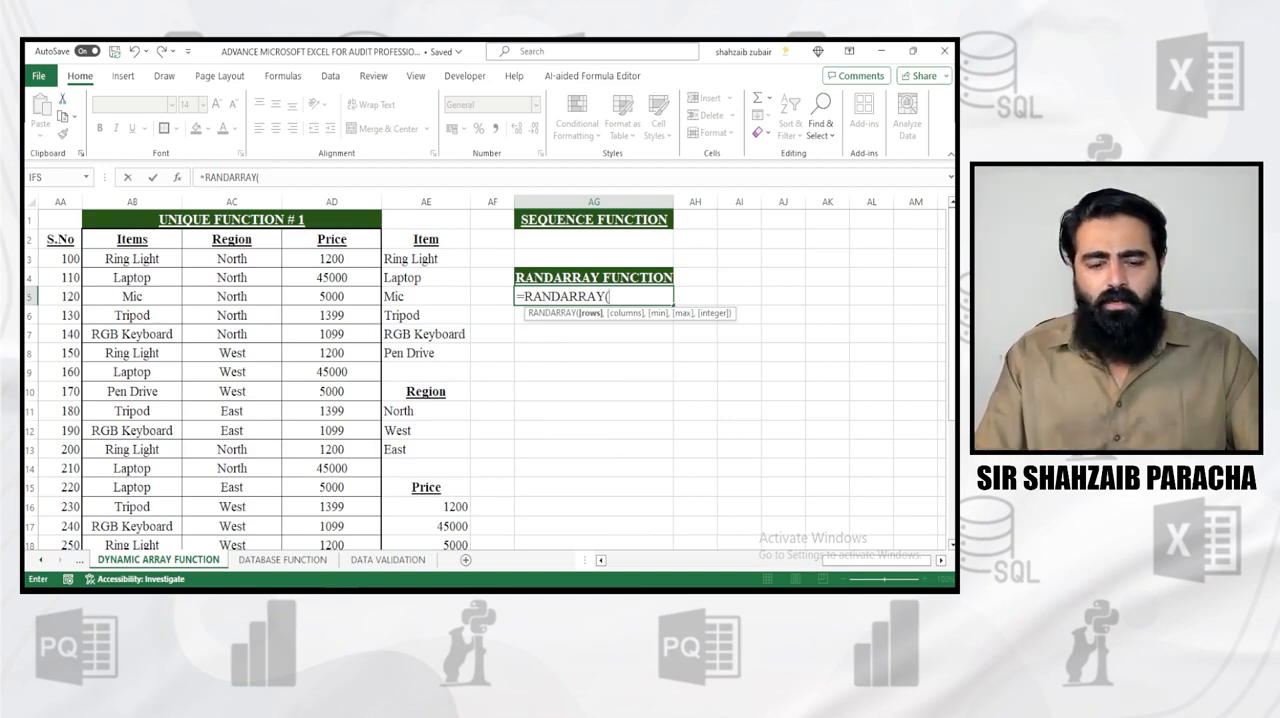
type("5,")
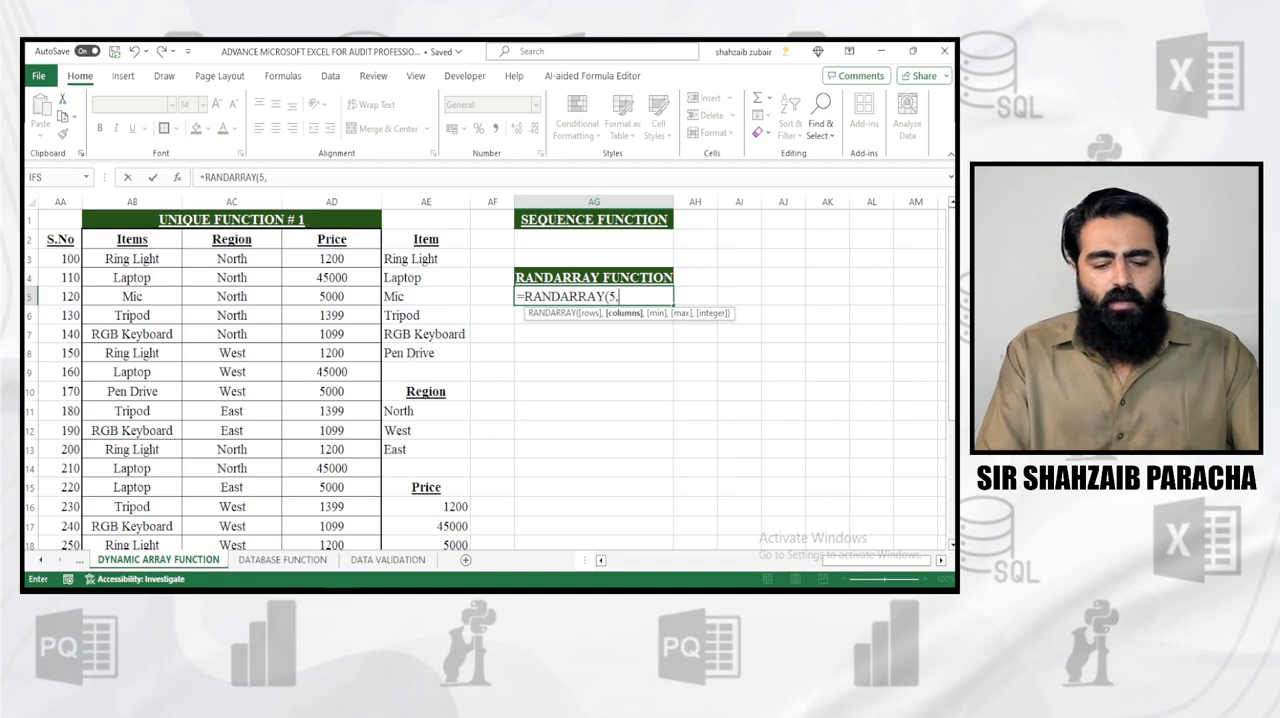
type("5")
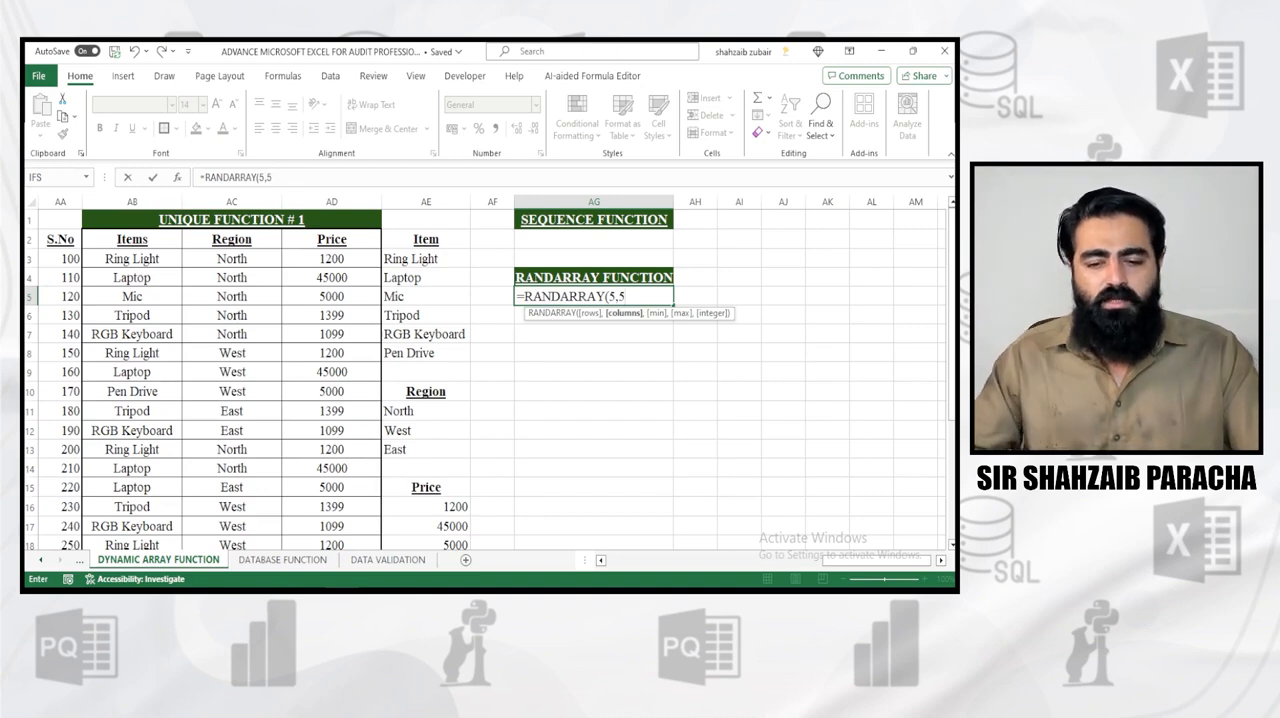
type(",")
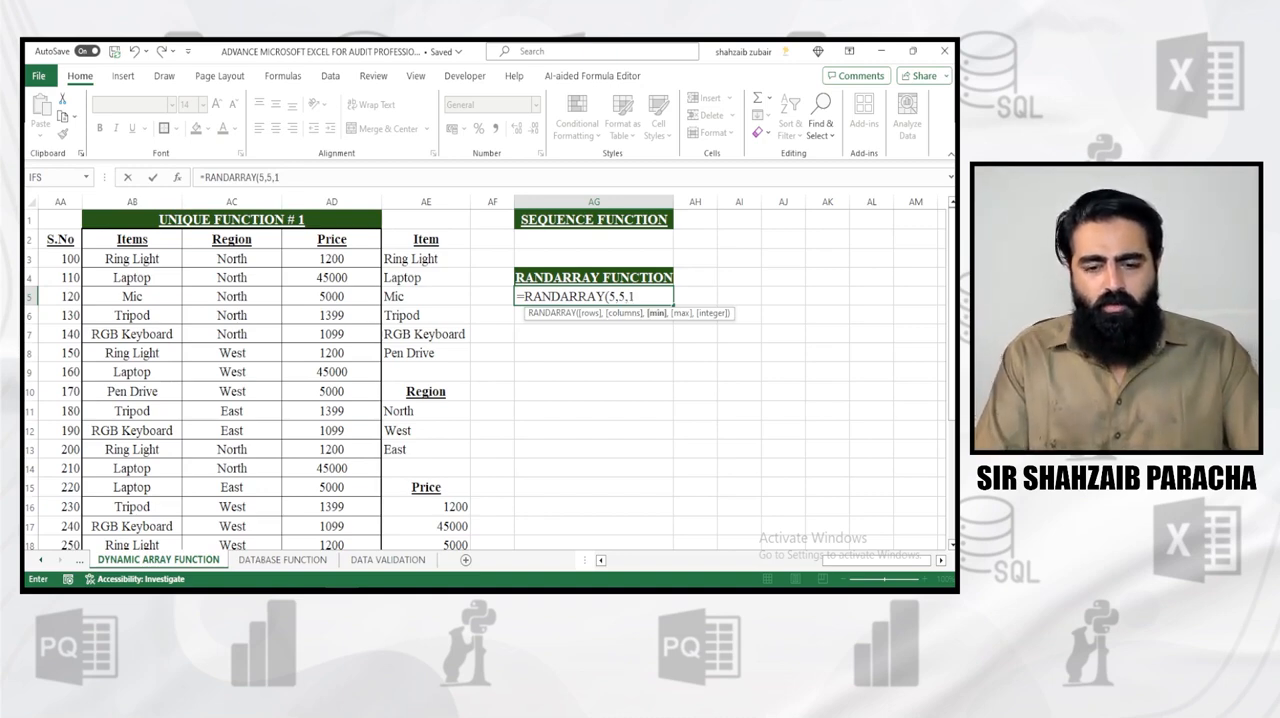
type("100,")
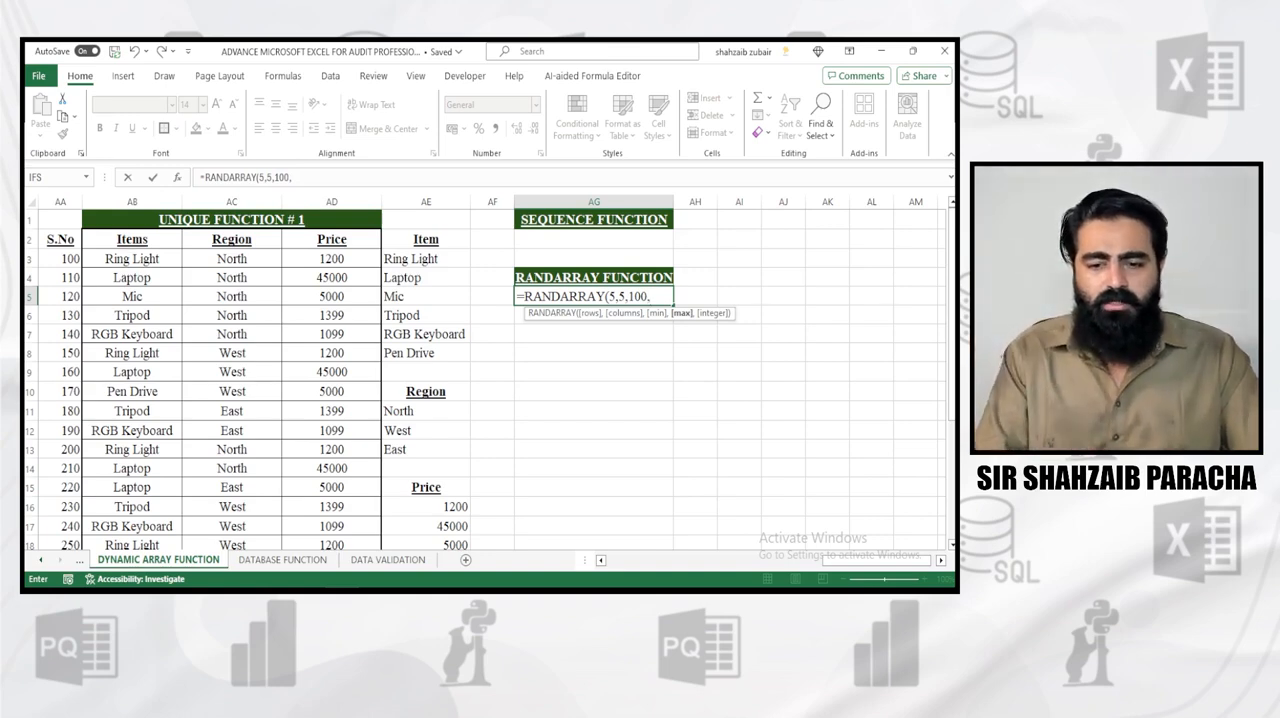
type("1000")
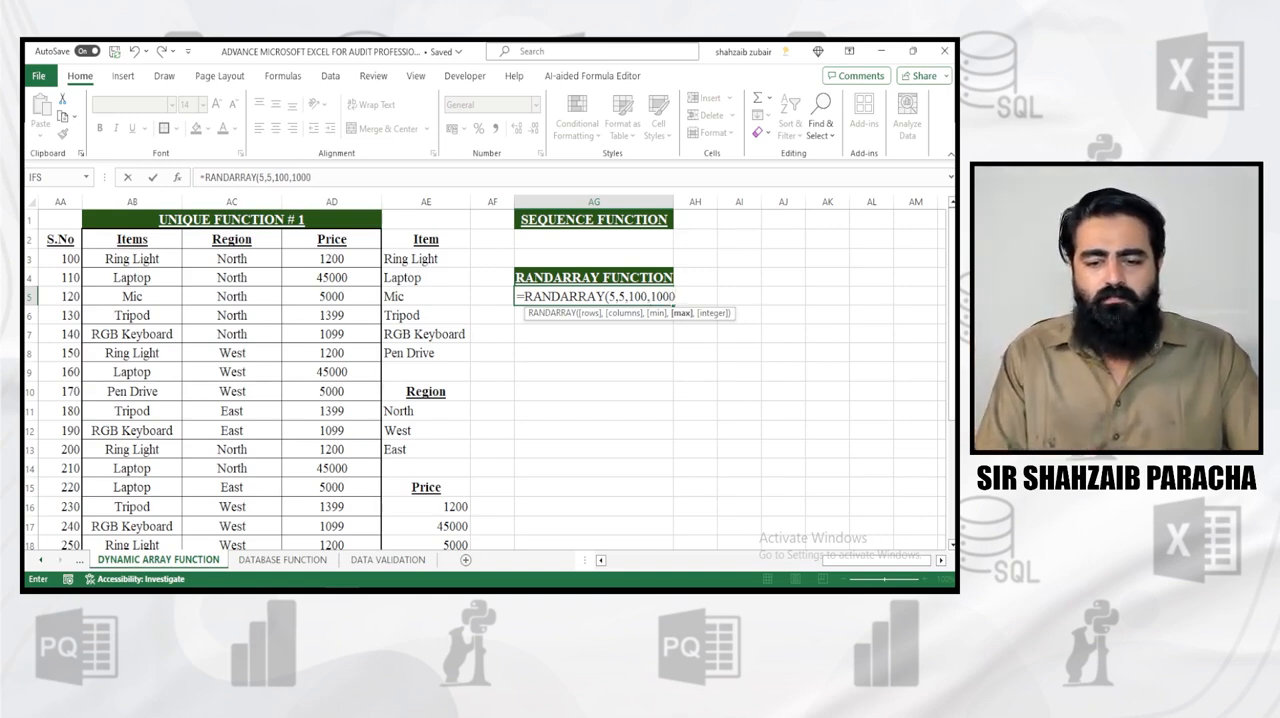
type(",")
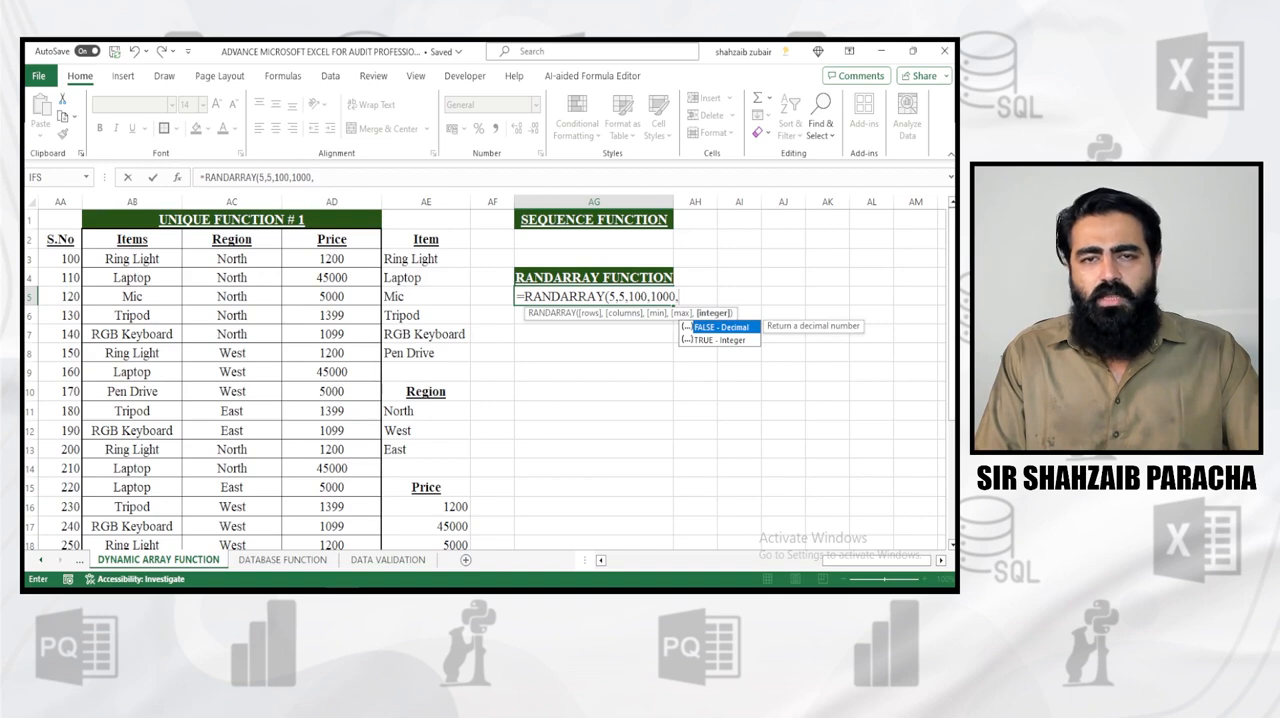
Complete the formula in AG5 with minimum 100, maximum 1000 and integers only, as =RANDARRAY(5,5,100,1000,TRUE)
key("Down")
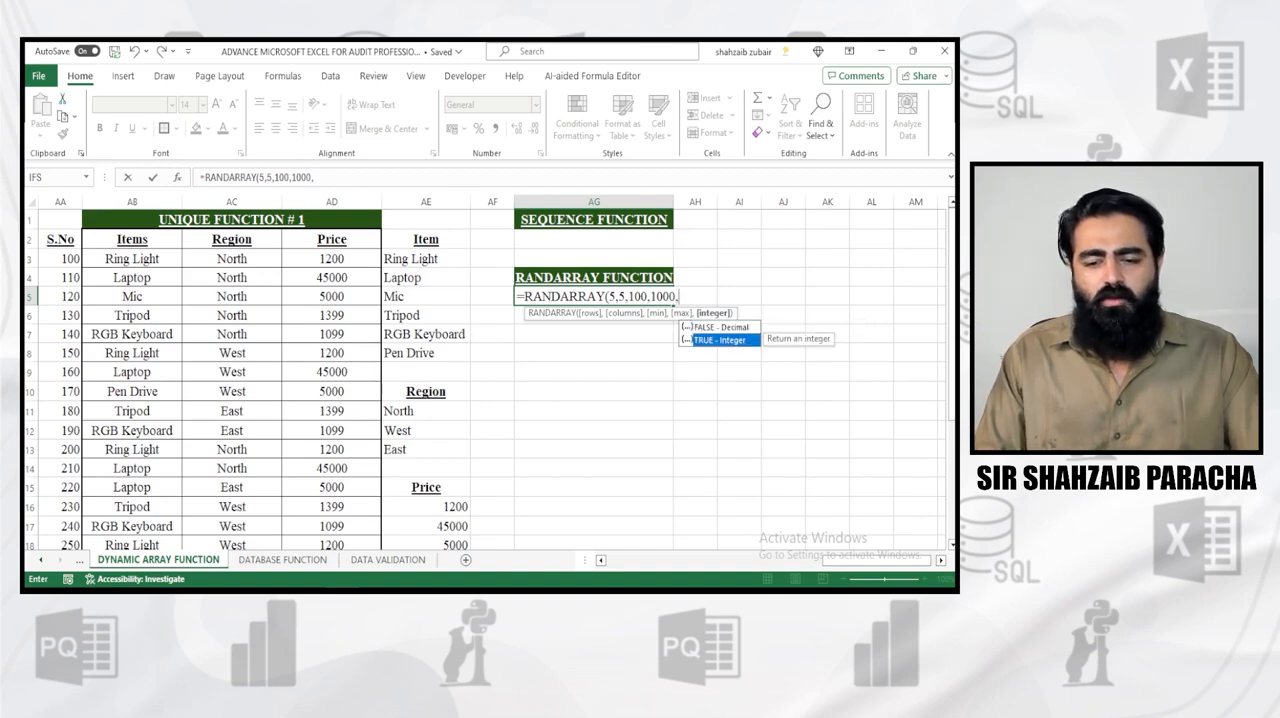
key("Tab")
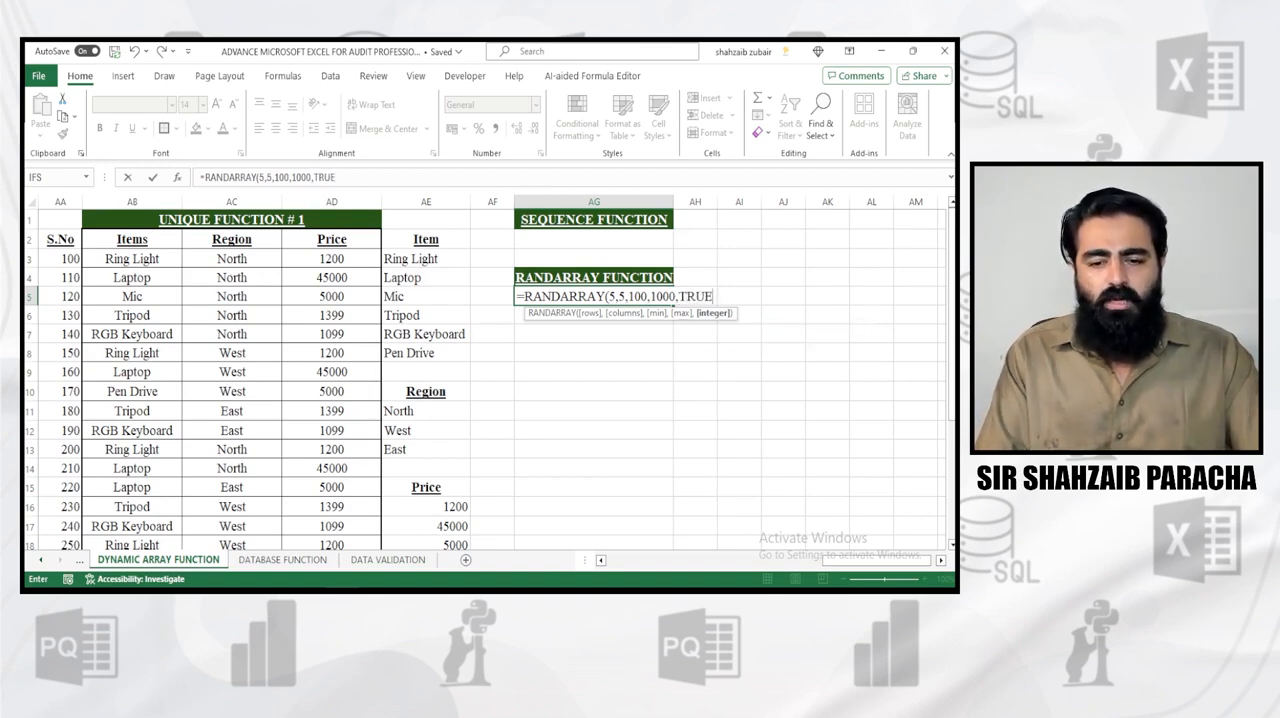
type(")")
key("Return")
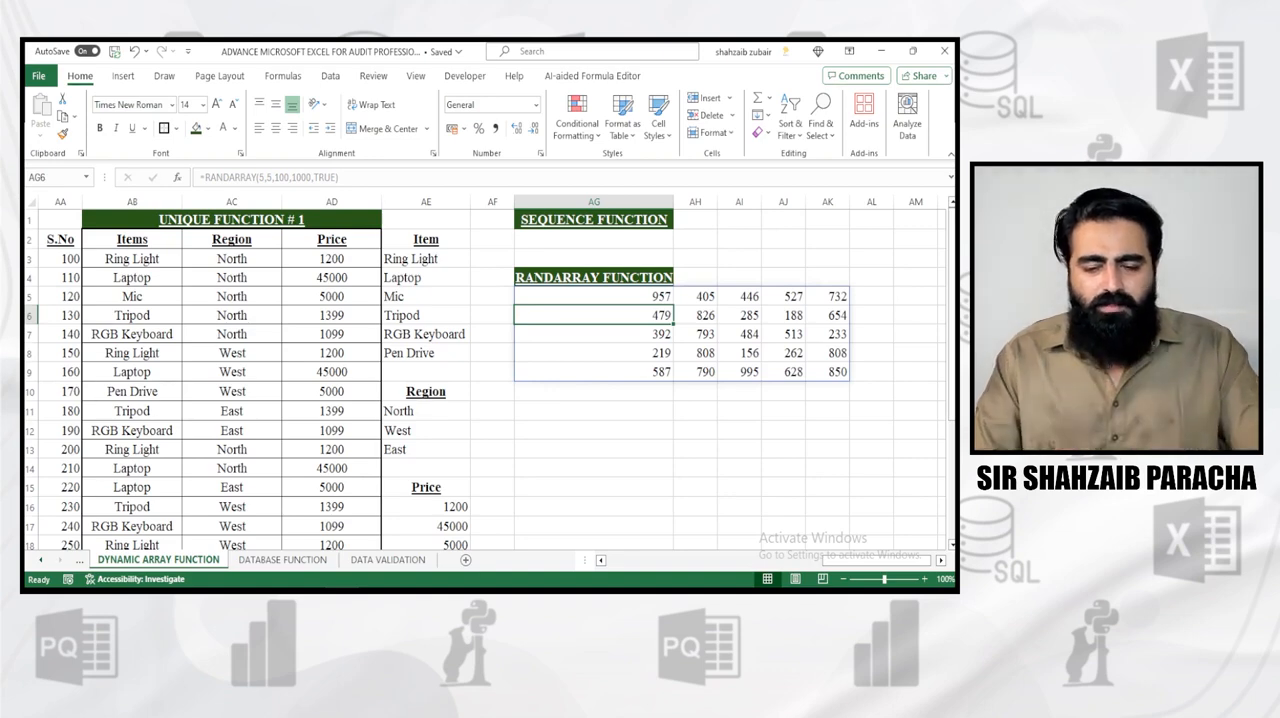
Clear the formula in AG5 and start a new RANDARRAY formula there with 5 rows and 3 columns
key("Up")
key("Delete")
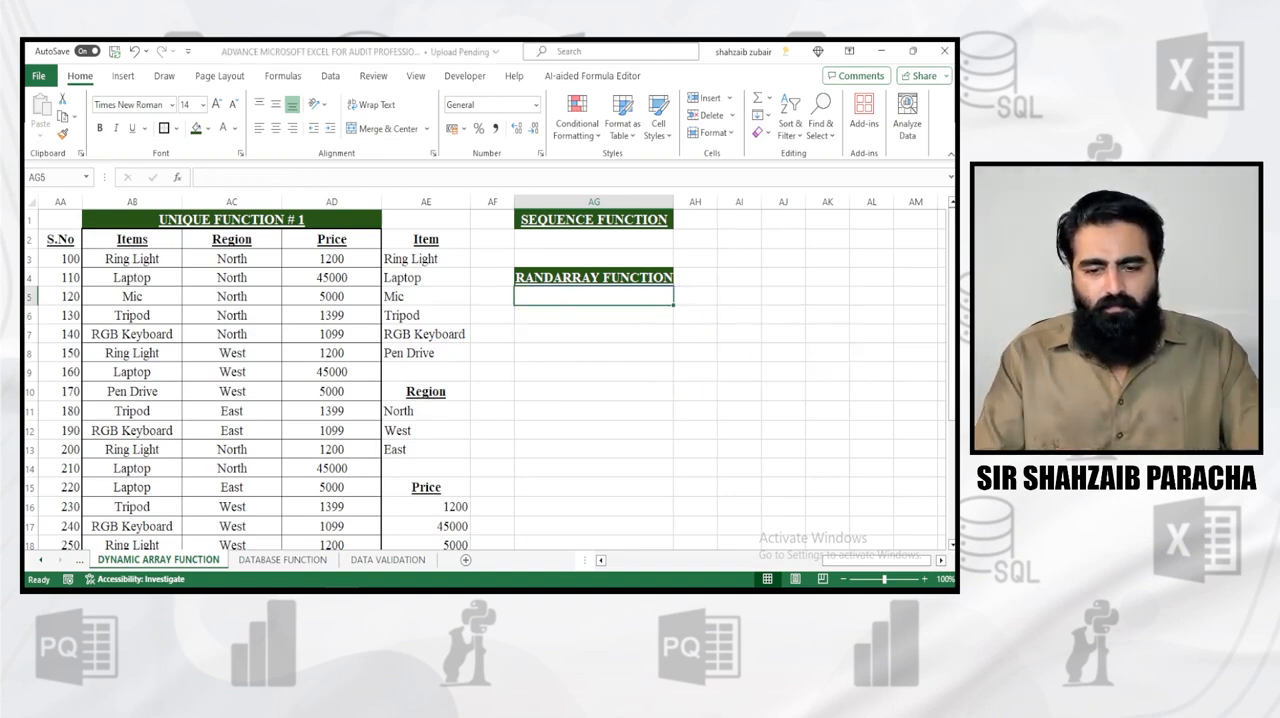
type("=")
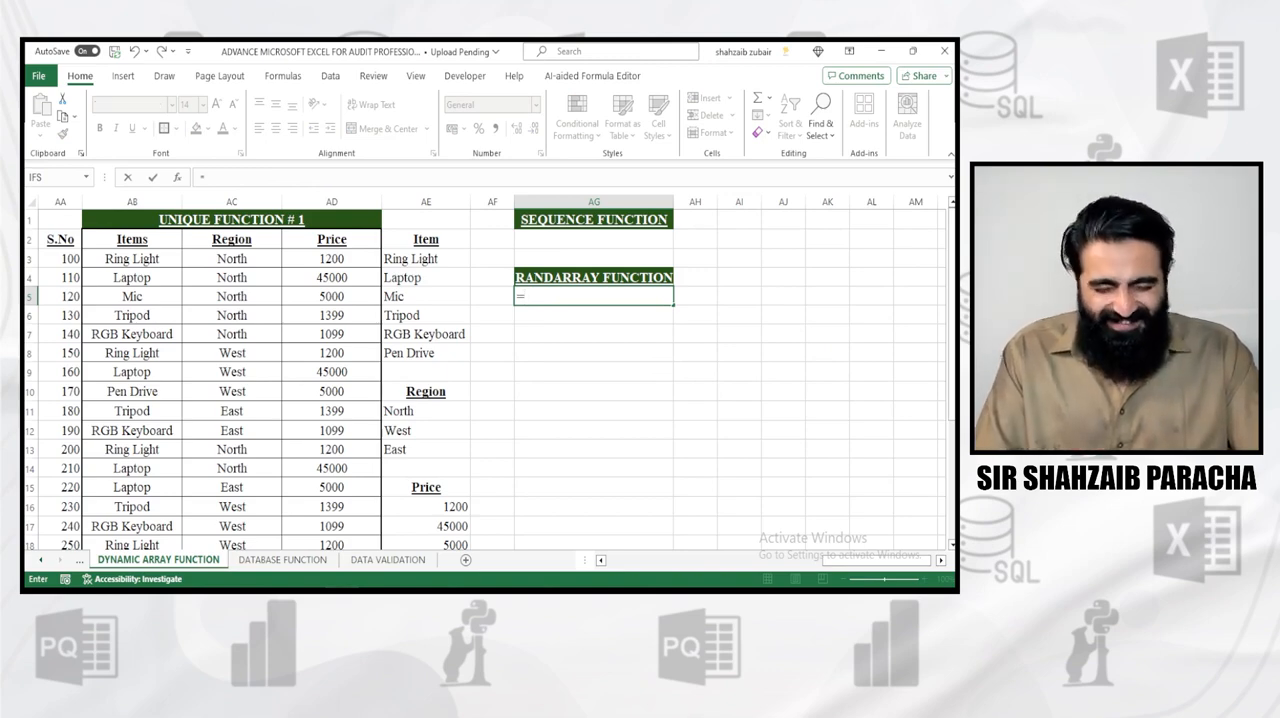
type("ran")
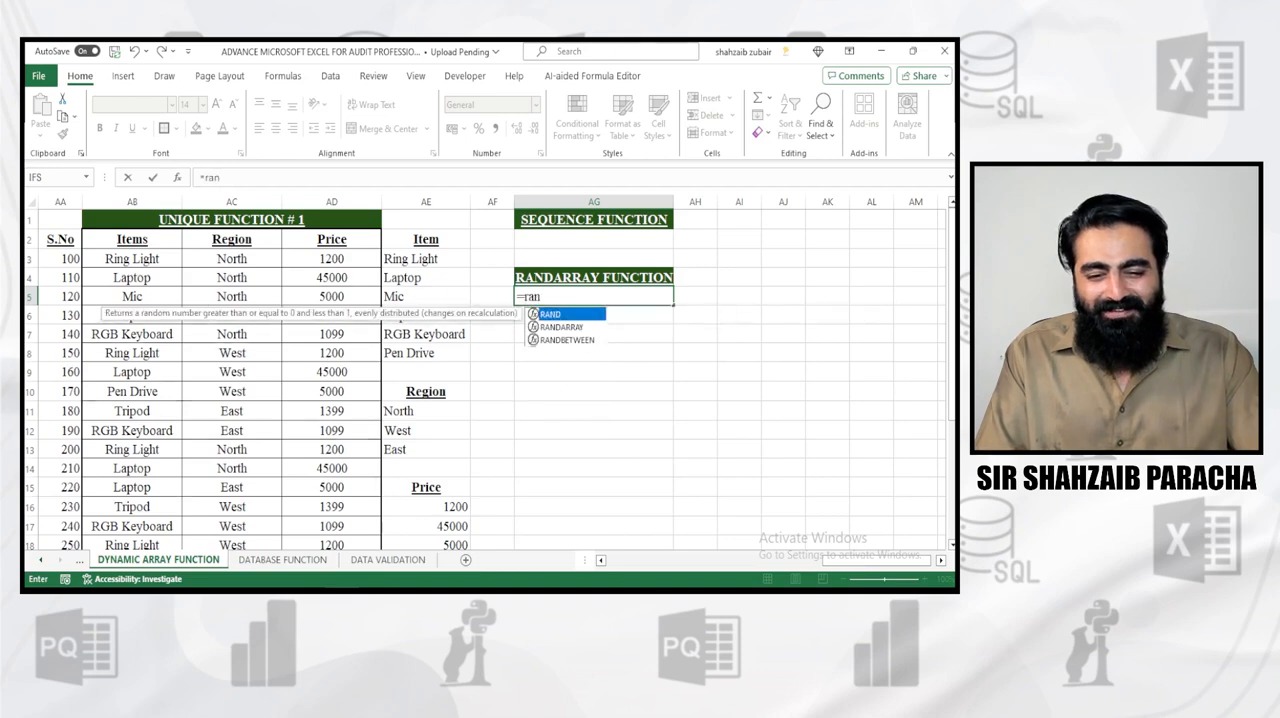
key("Down")
key("Tab")
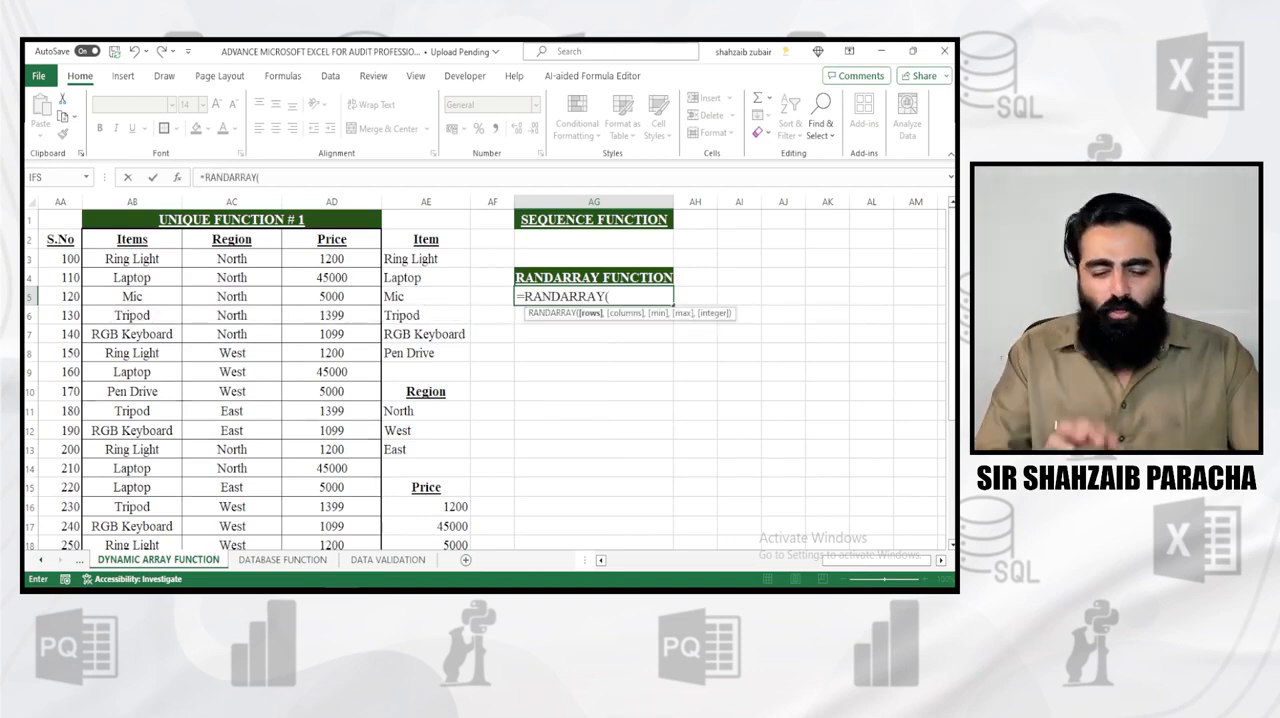
type("5")
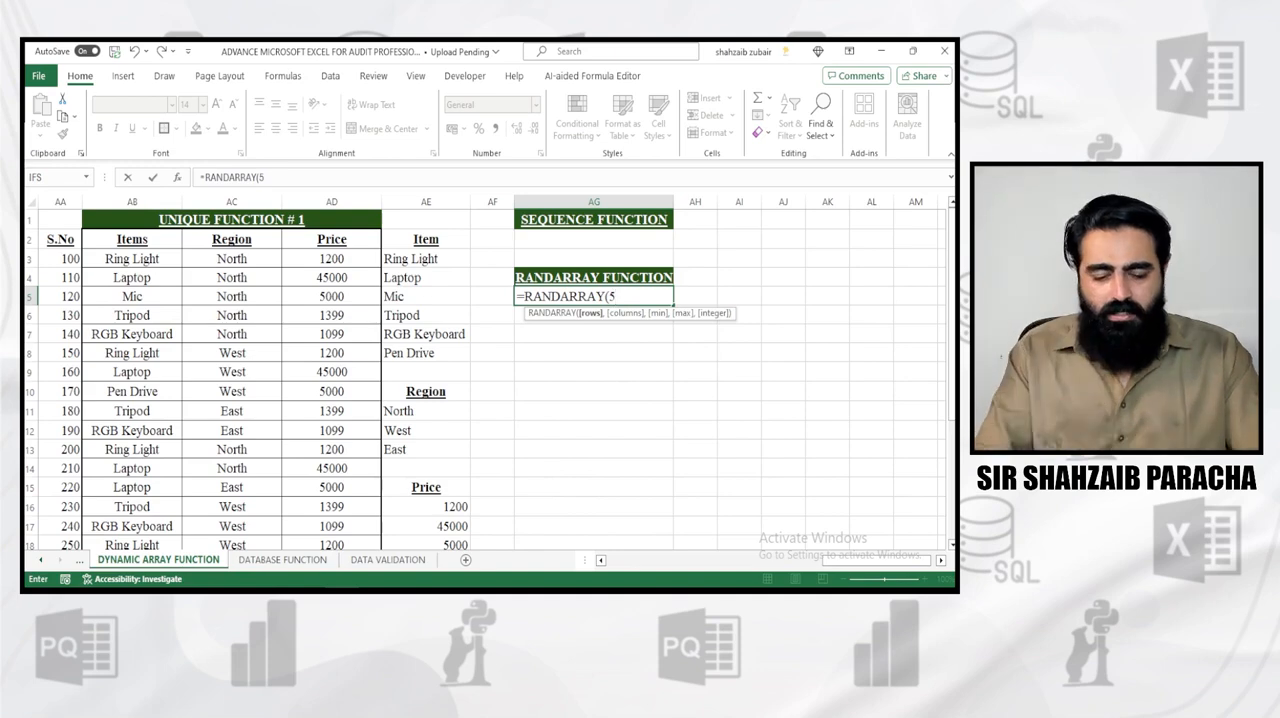
type(",")
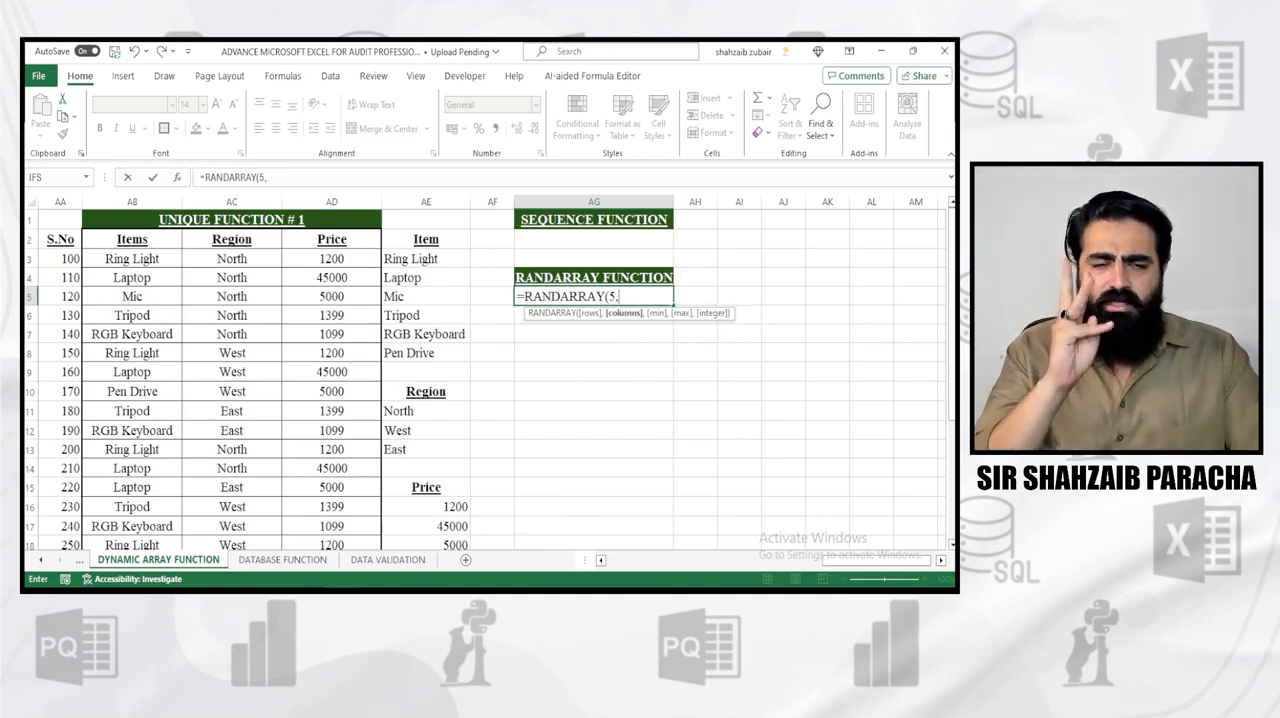
type("3,")
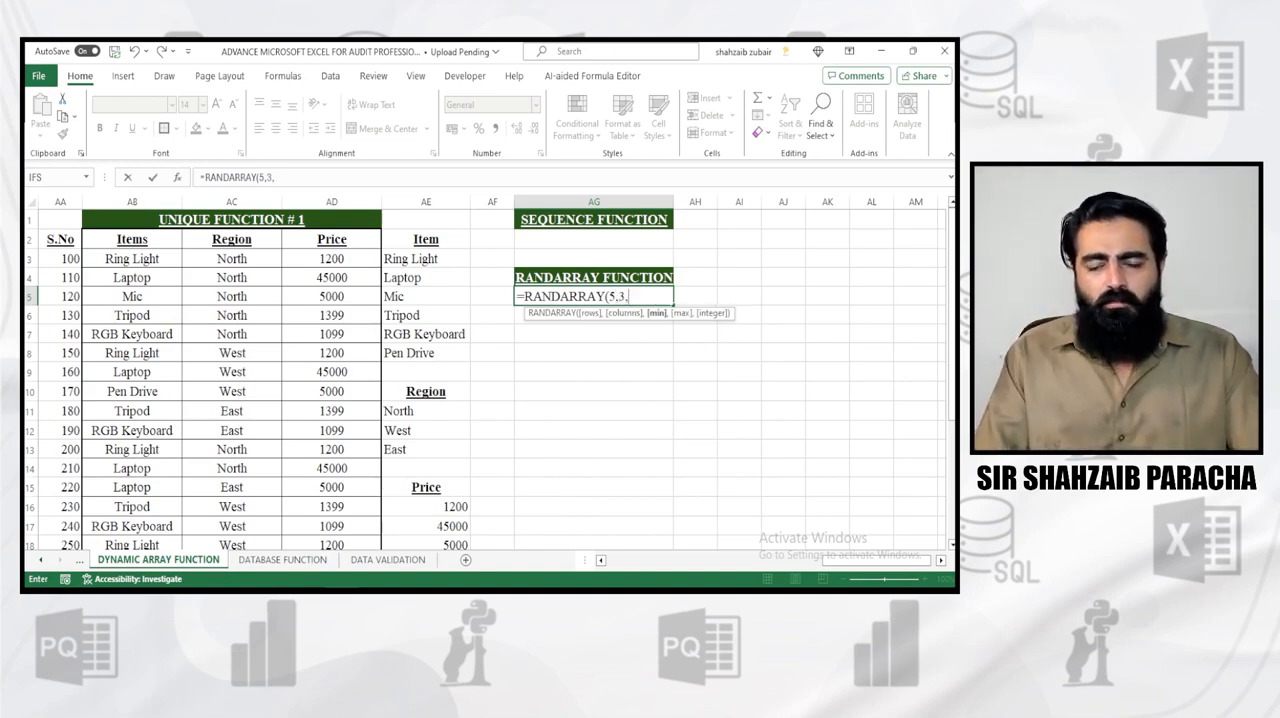
type("1,")
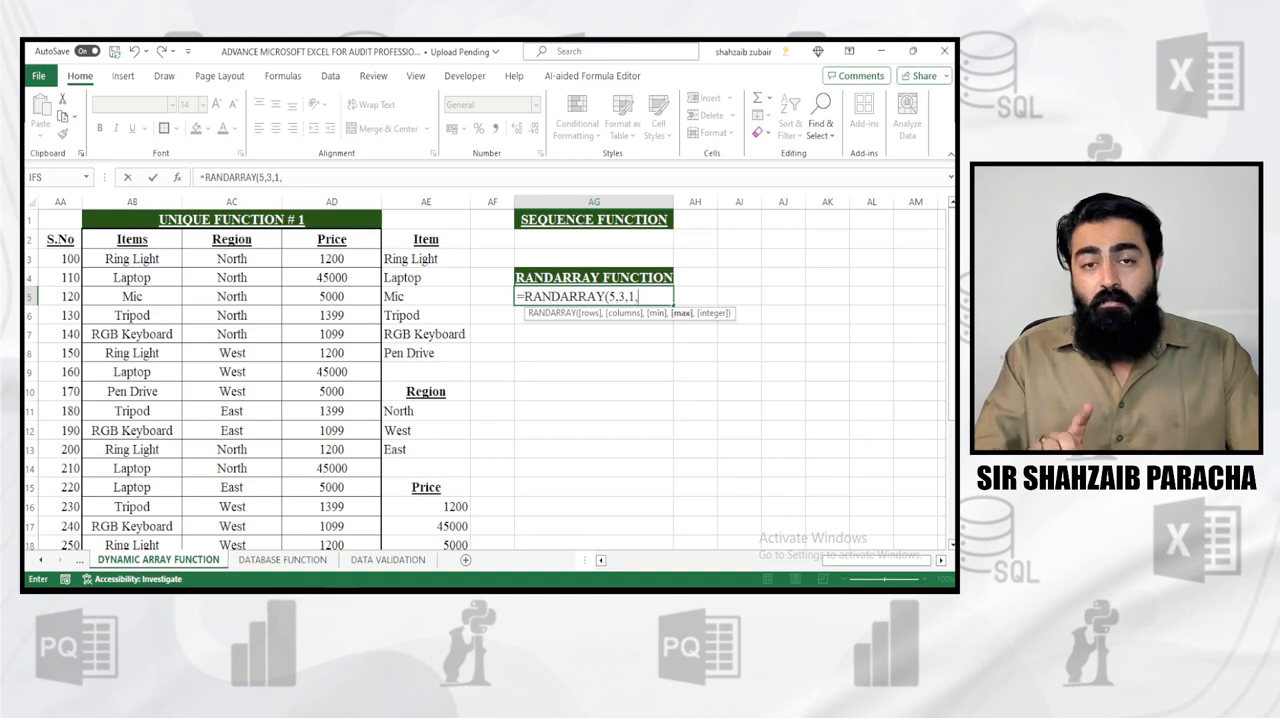
type("1000")
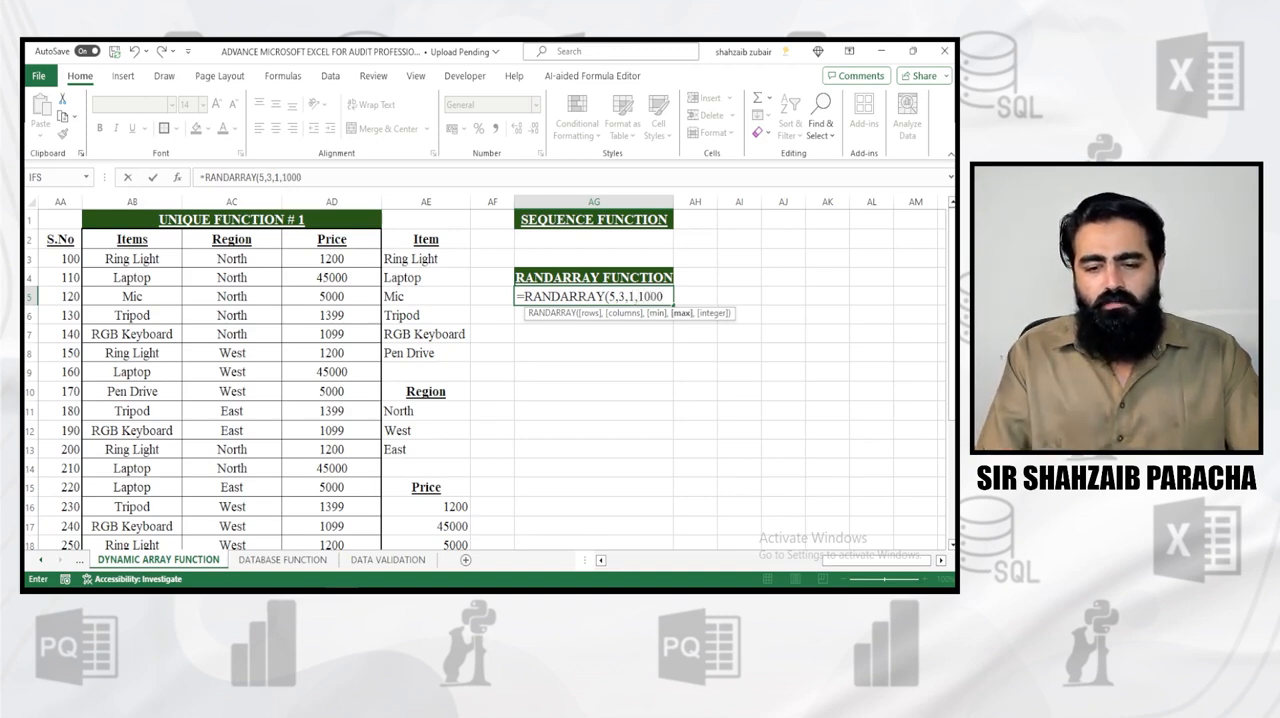
Complete the RANDARRAY formula in AG5 with minimum 1, maximum 100 and decimal numbers, as =RANDARRAY(5,3,1,100,FALSE)
key("BackSpace")
type(",")
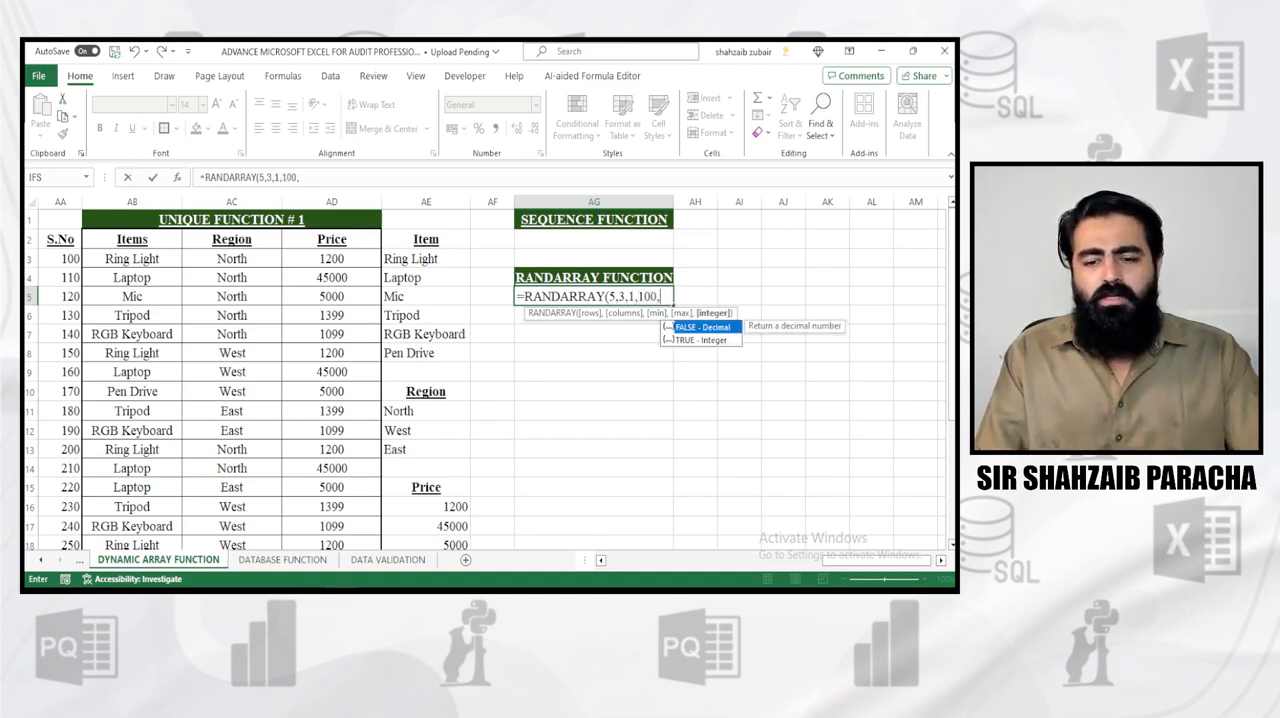
key("Tab")
type(")")
key("Return")
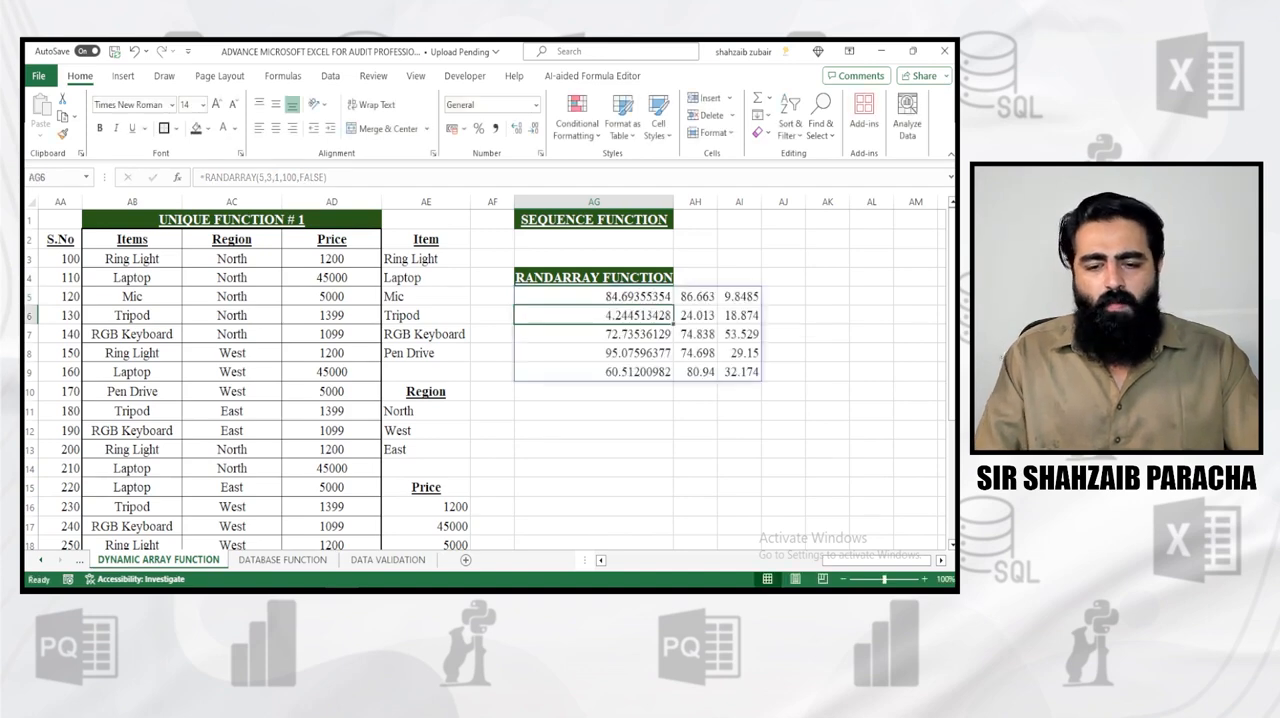
Set the integer argument of the RANDARRAY formula in AG5 to TRUE
key("Up")
key("F2")
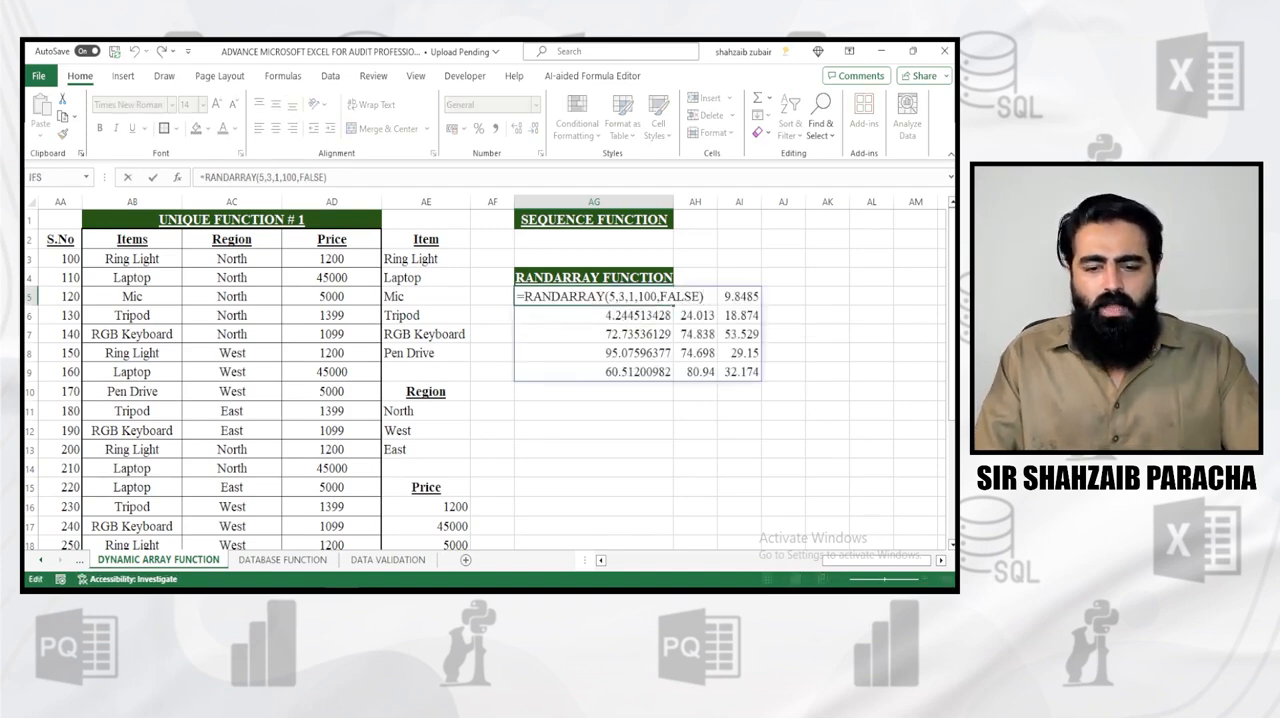
key("Left")
key("BackSpace")
key("BackSpace")
key("BackSpace")
key("Down")
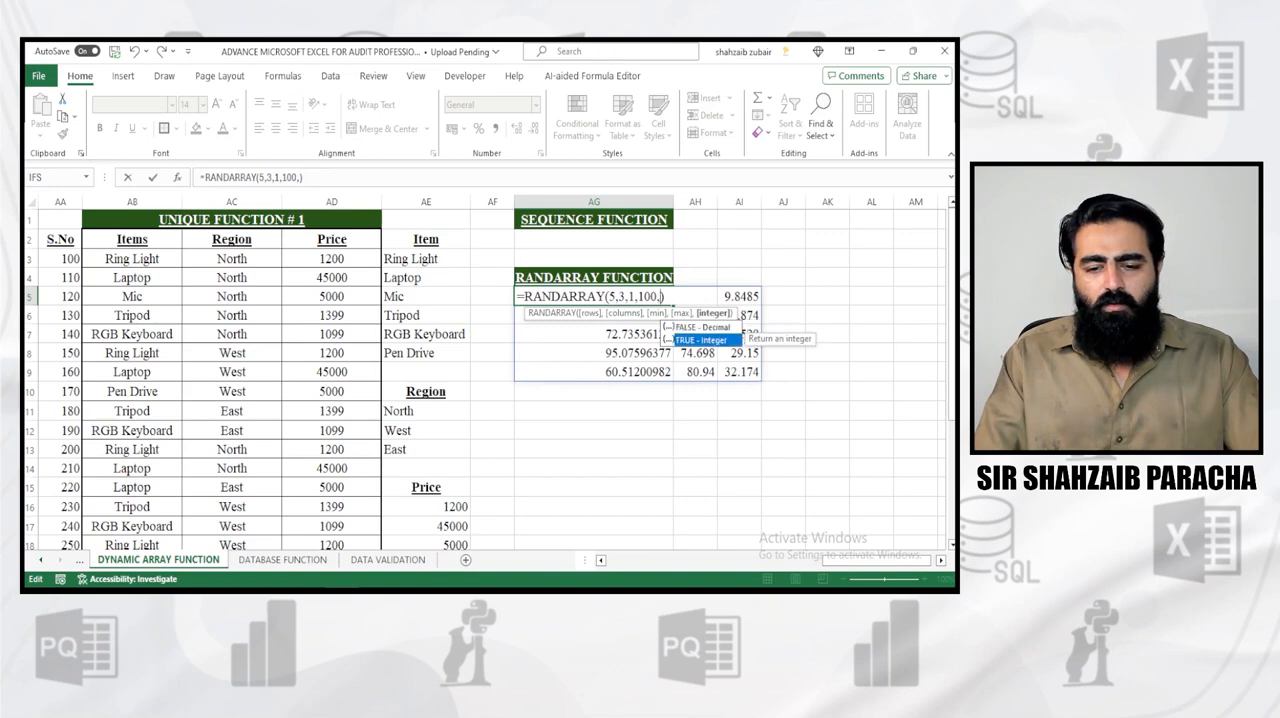
key("Tab")
key("Return")
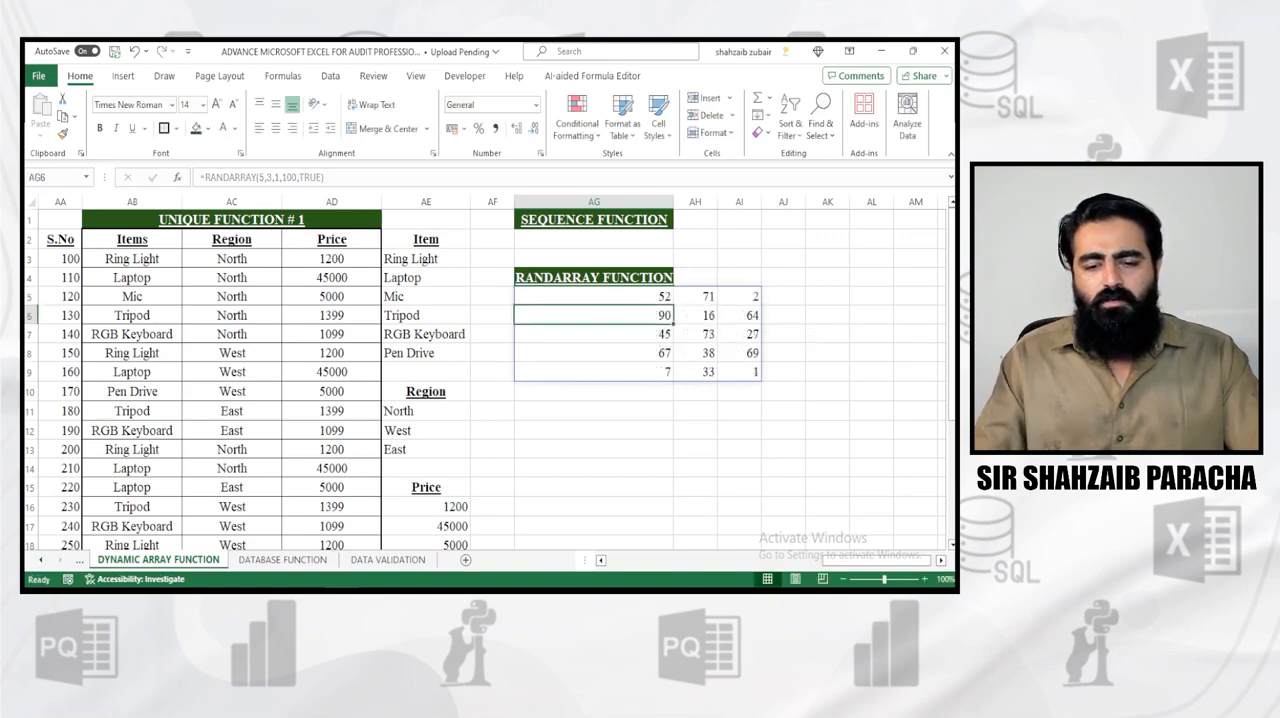